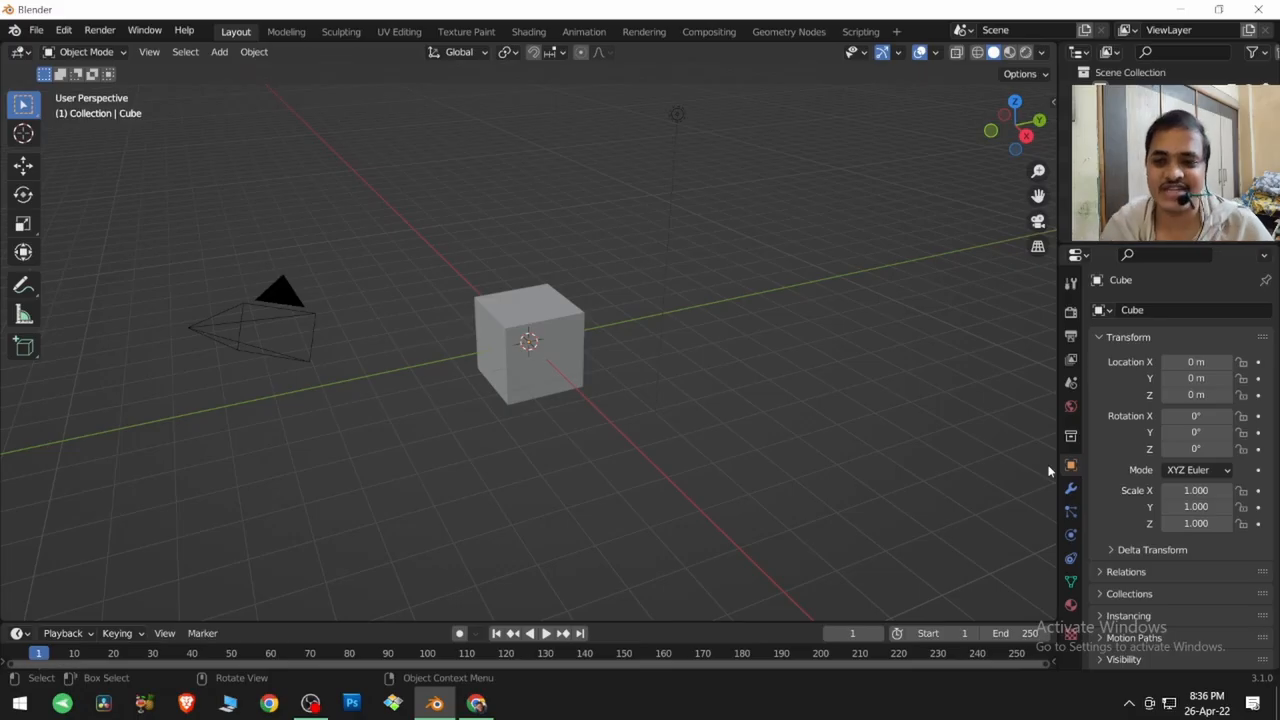
- Switch to the UV Editing workspace and turn on UV sync selection with the cube's mesh deselected
left_click(399, 31)
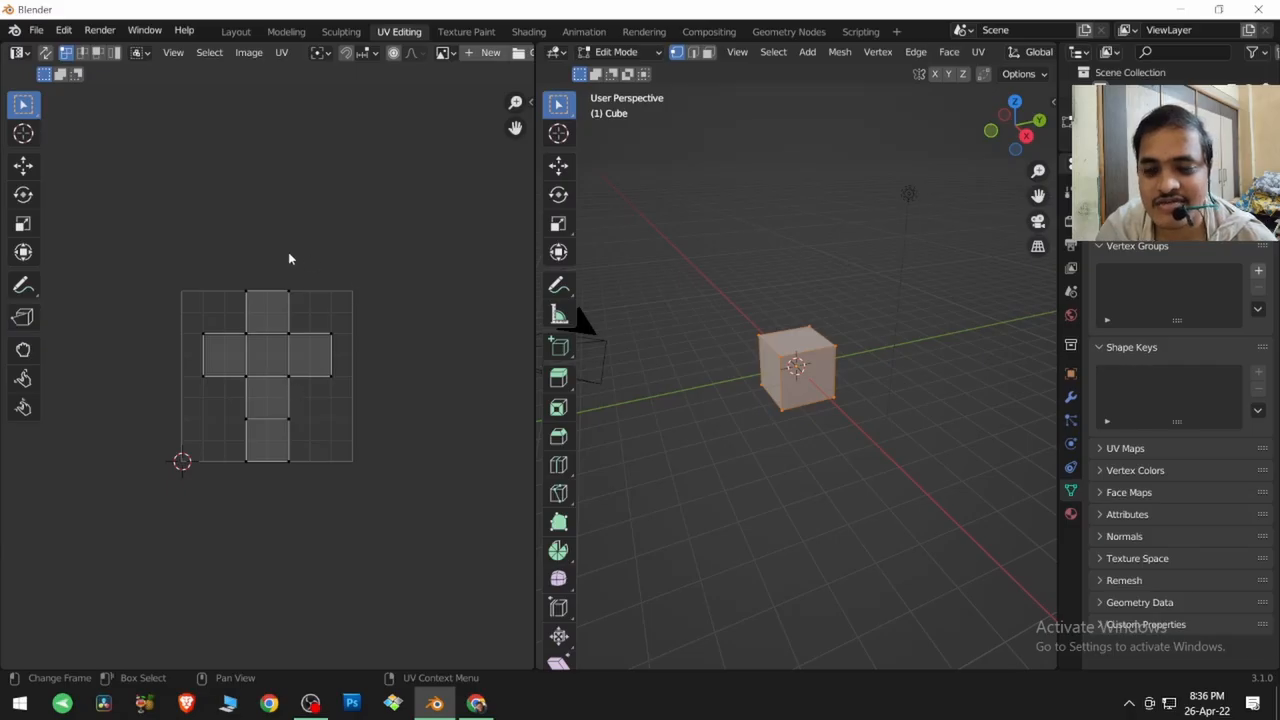
left_click(749, 477)
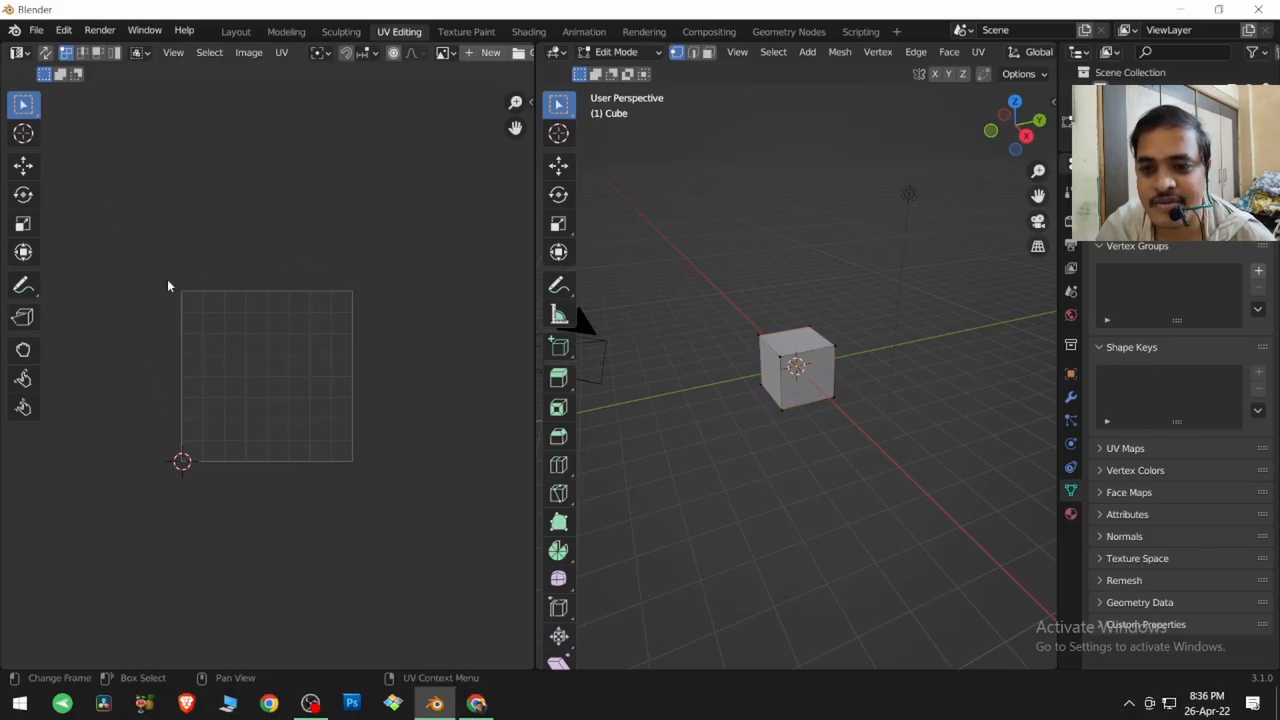
left_click(45, 54)
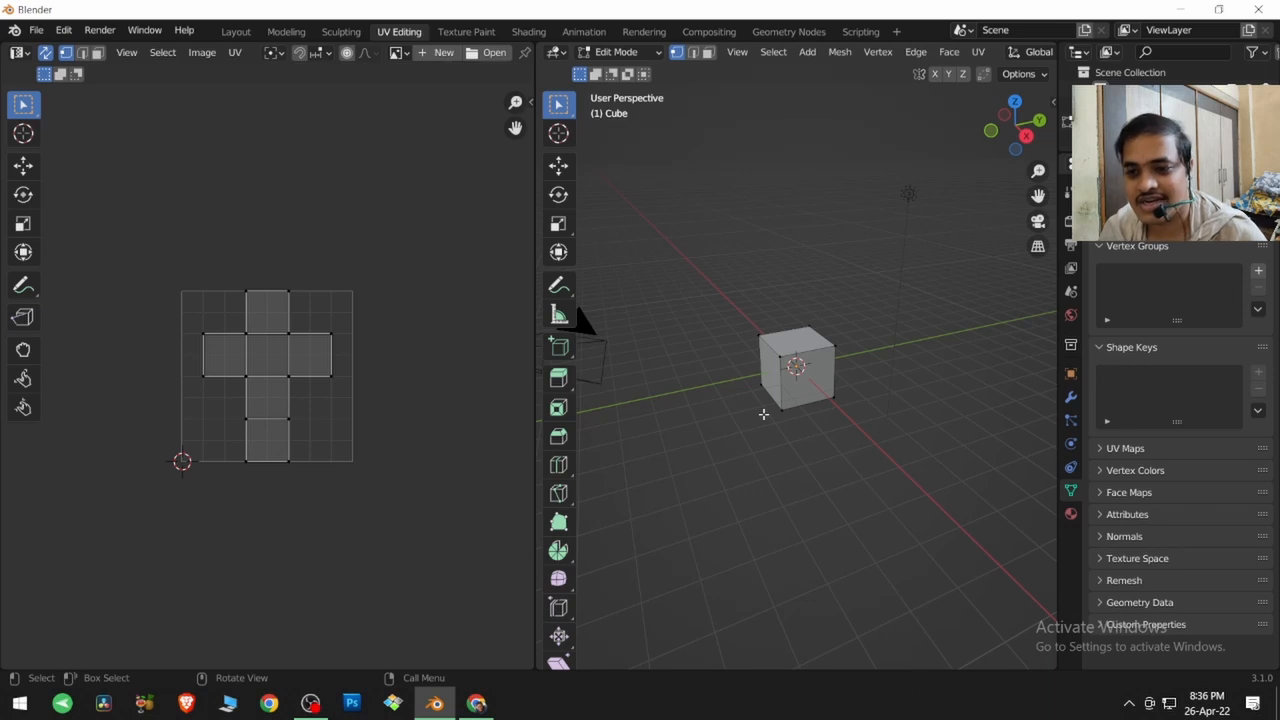
- Select the cube's entire cross-shaped UV layout
left_click(235, 53)
mouse_move(255, 72)
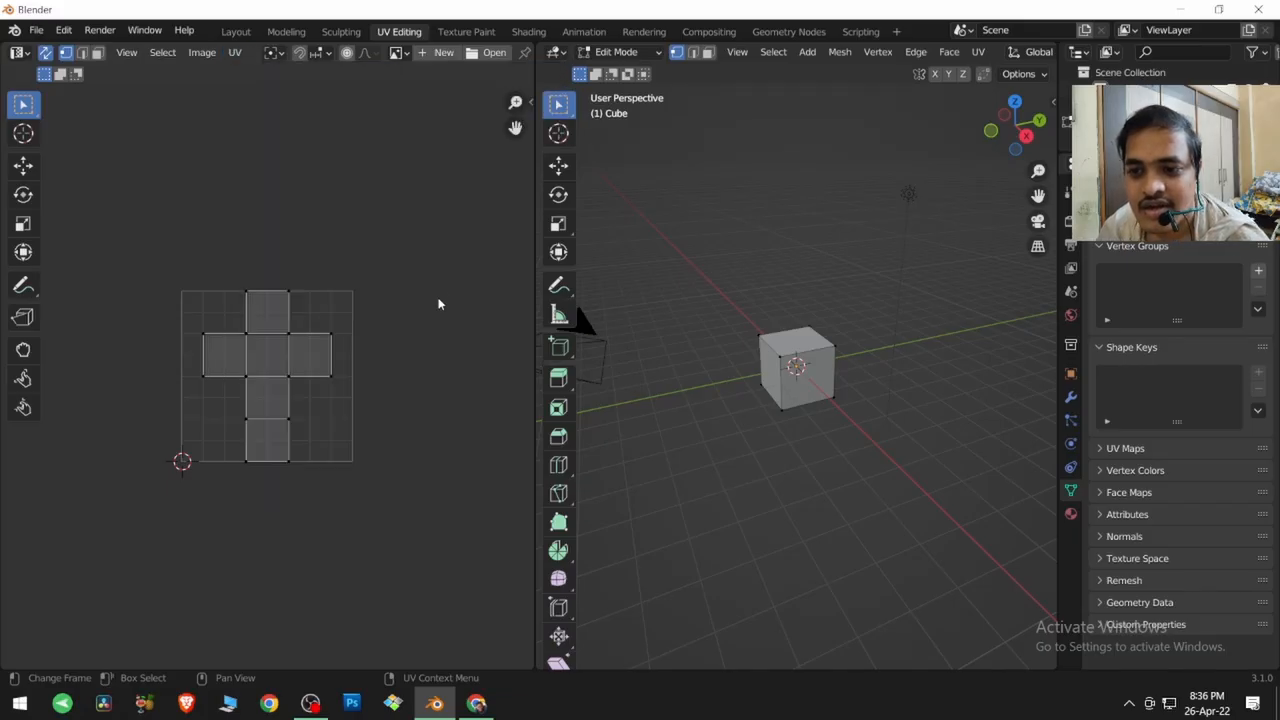
left_click_drag(160, 240, 350, 468)
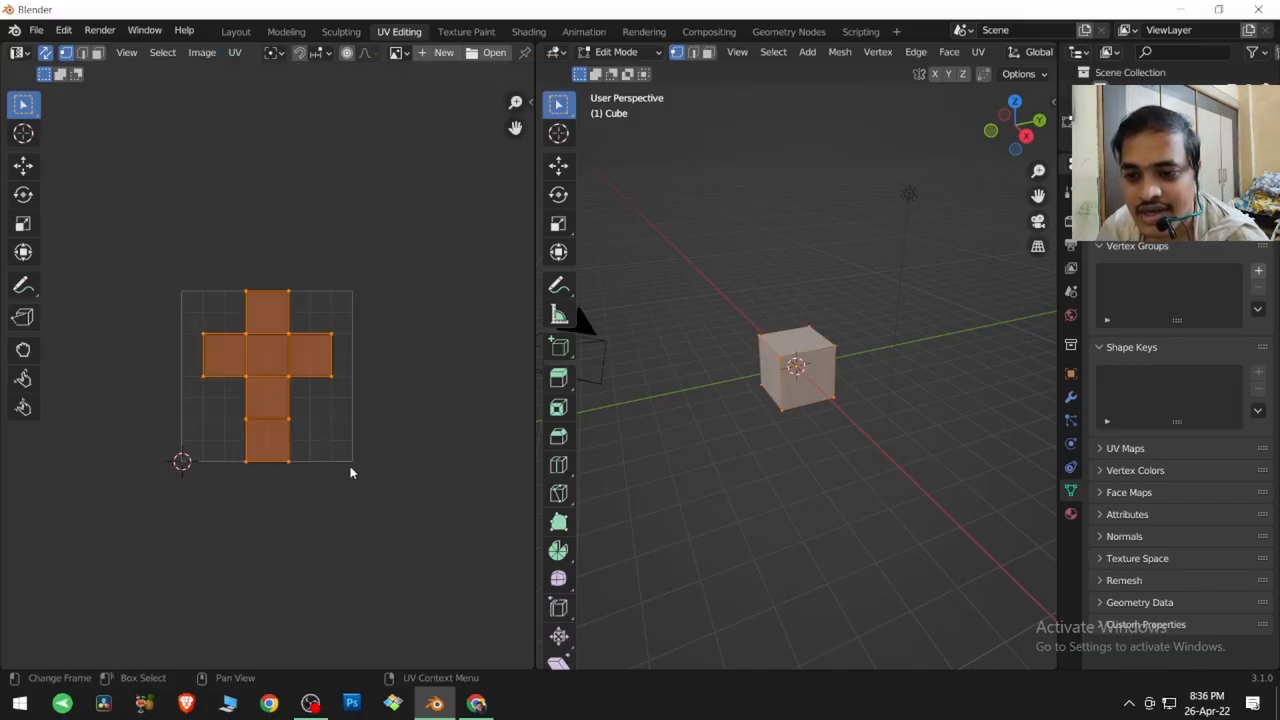
- Try moving, rotating and scaling the selected UV layout, cancelling the transforms
key("g")
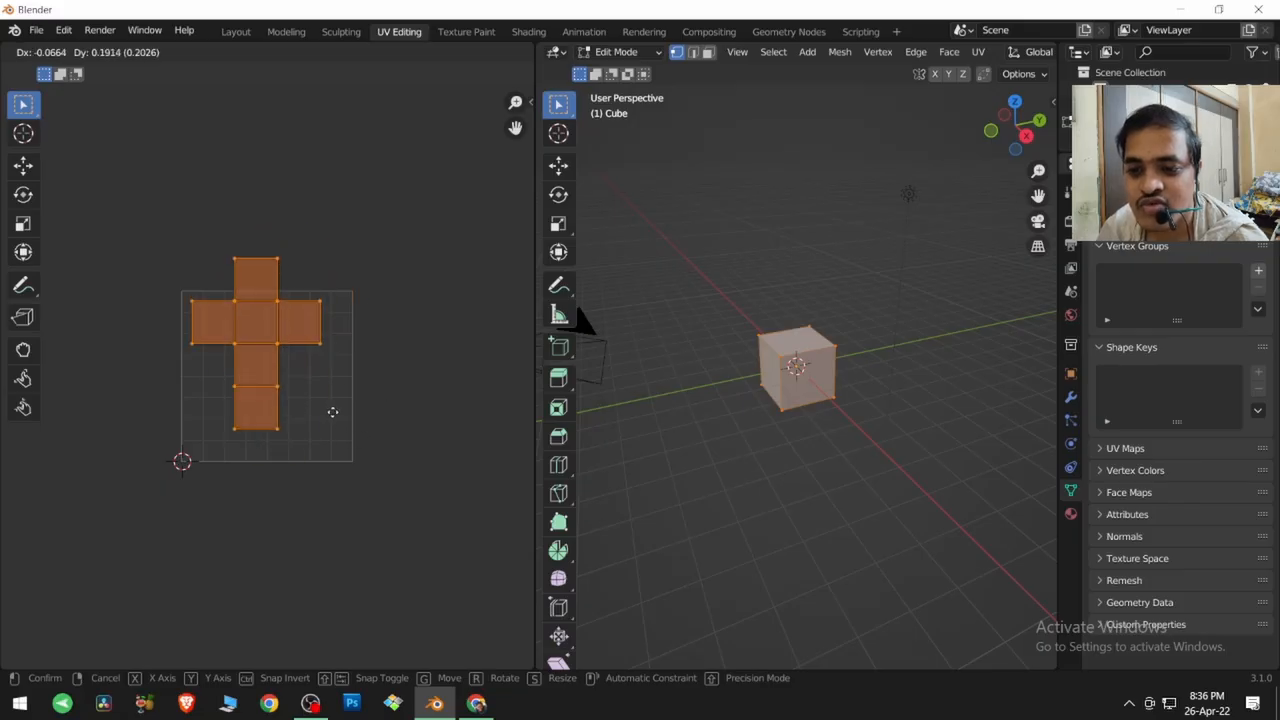
key("r")
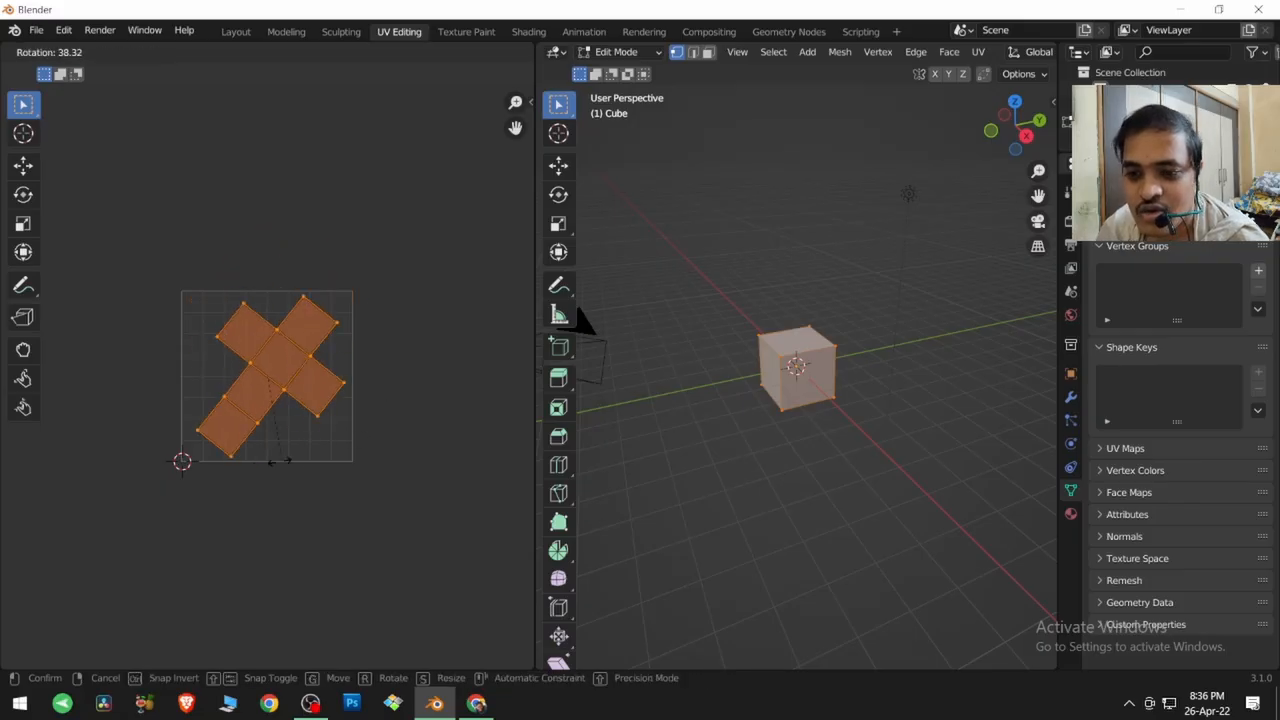
key("s")
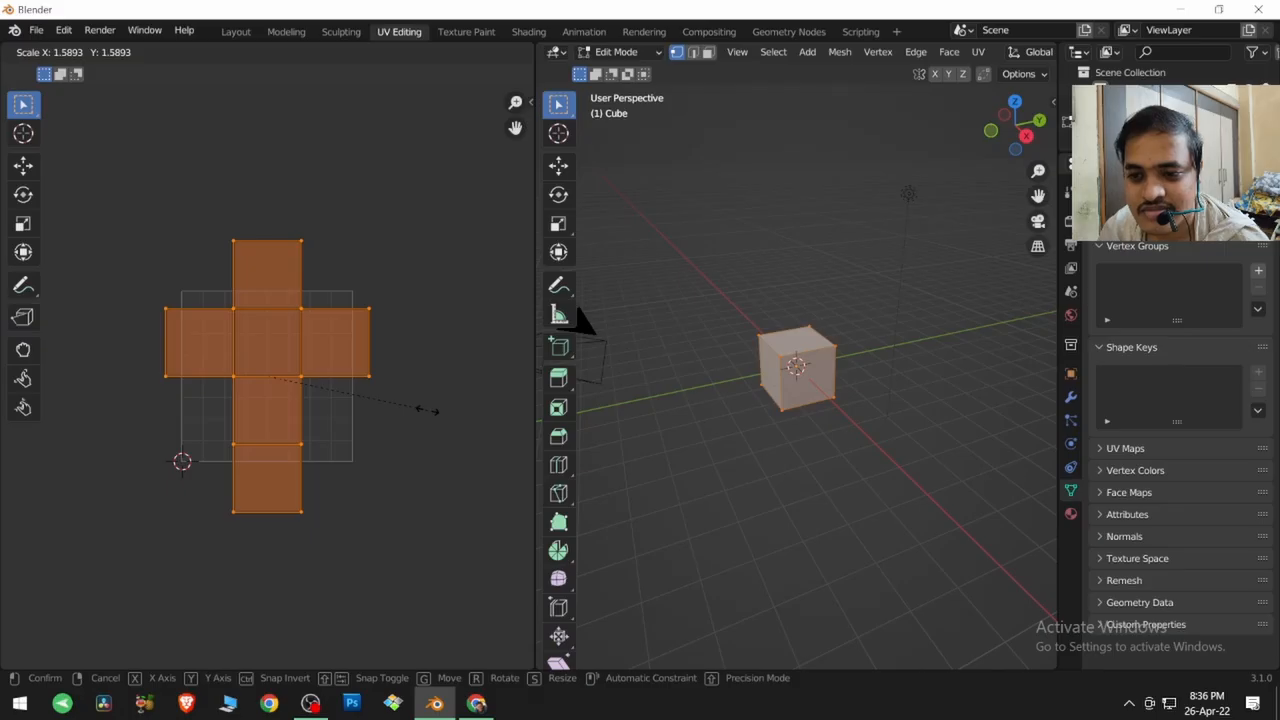
key("Escape")
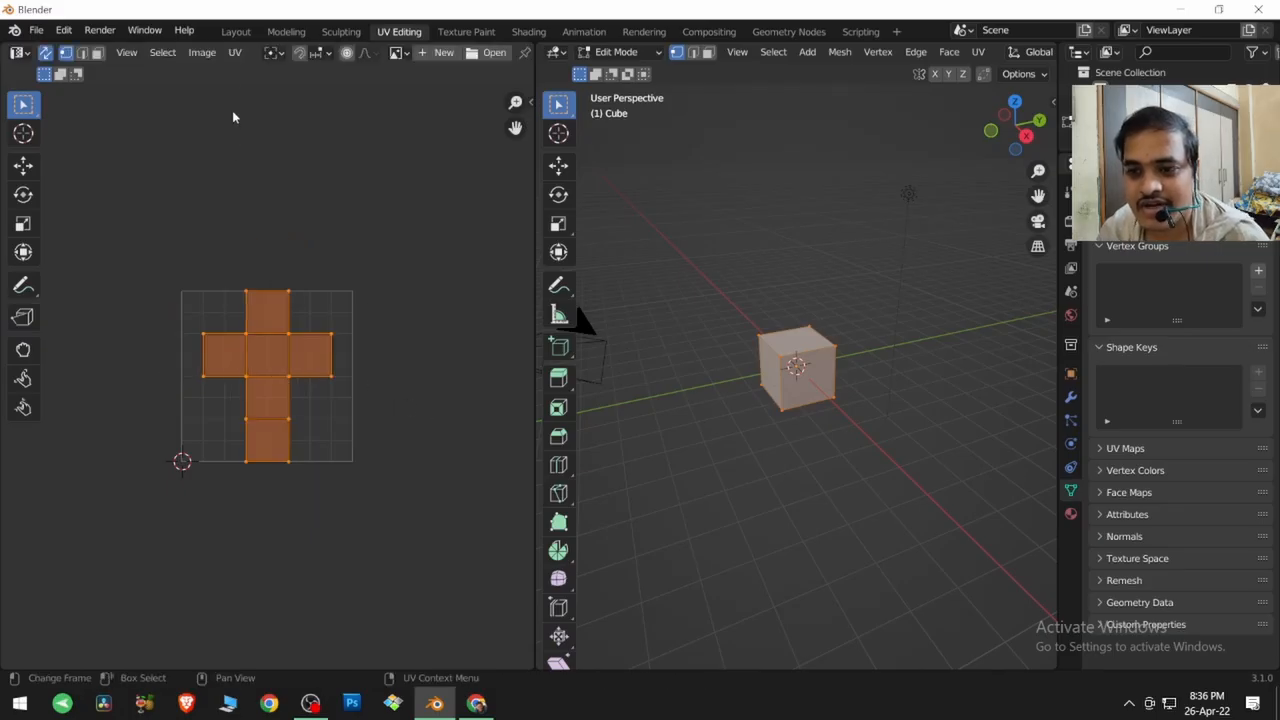
- Try the Shear transform on the selected UV layout and cancel it
left_click(233, 53)
mouse_move(294, 76)
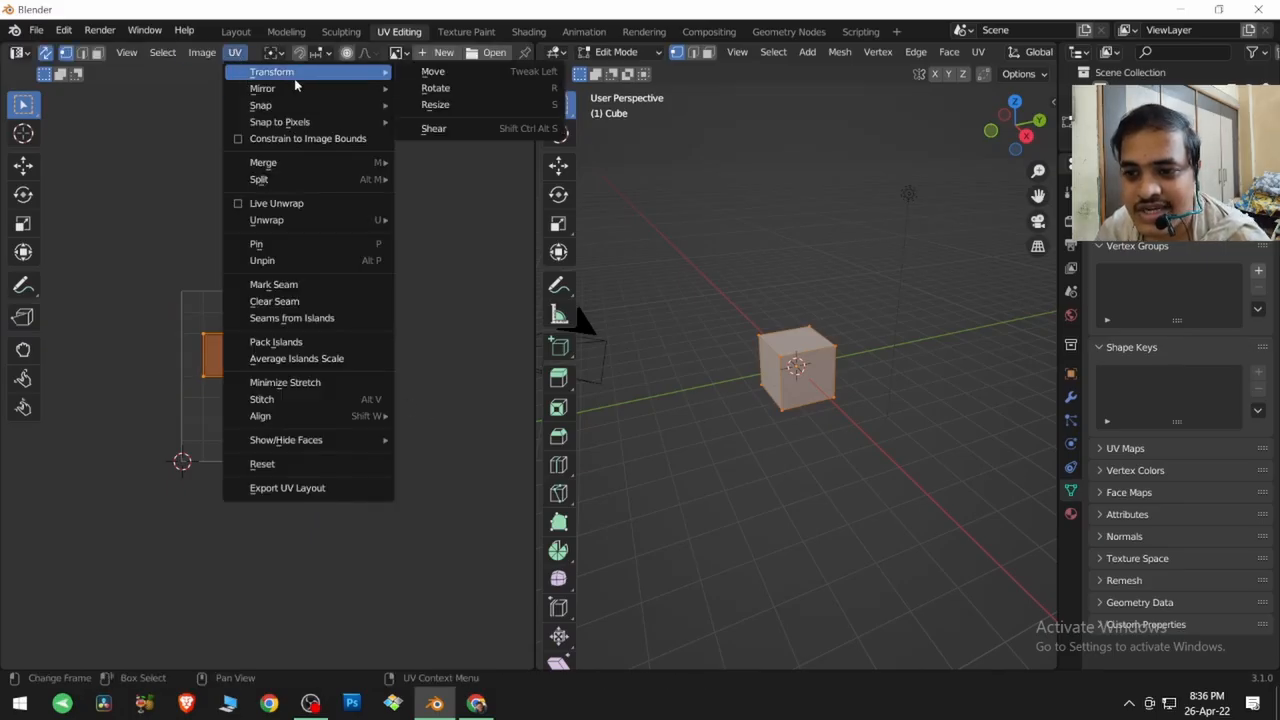
left_click(432, 129)
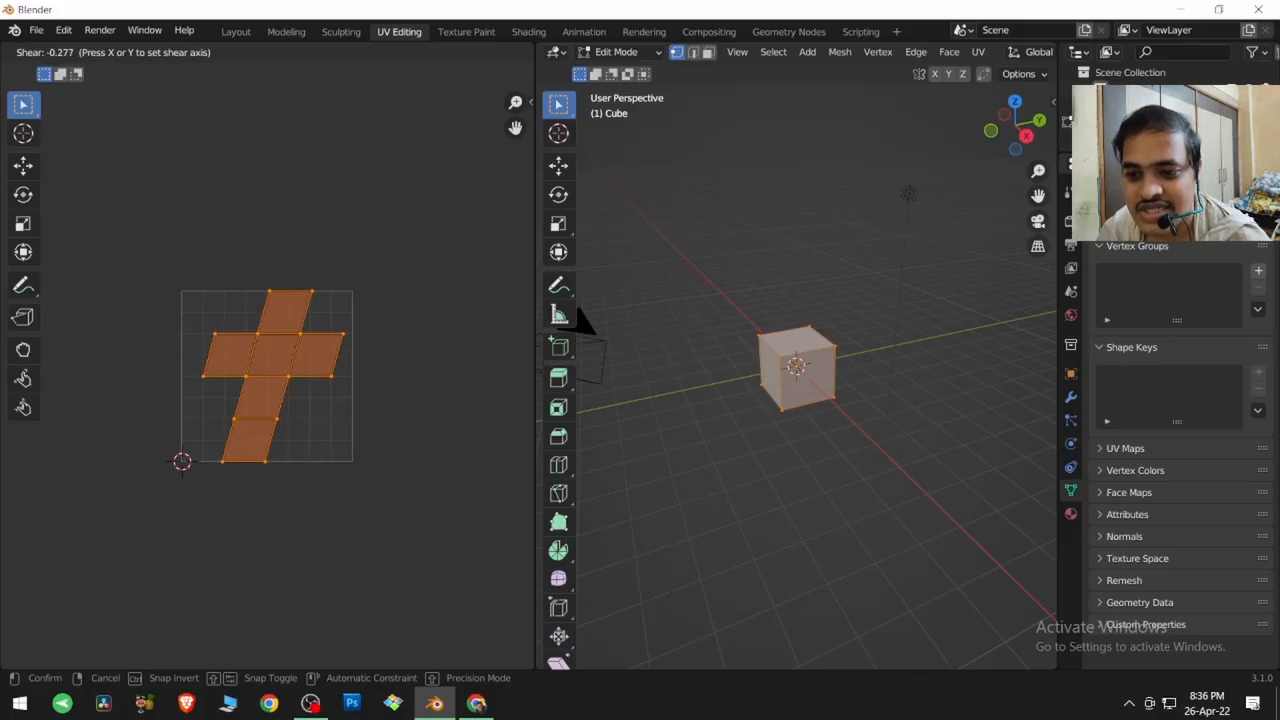
right_click(371, 133)
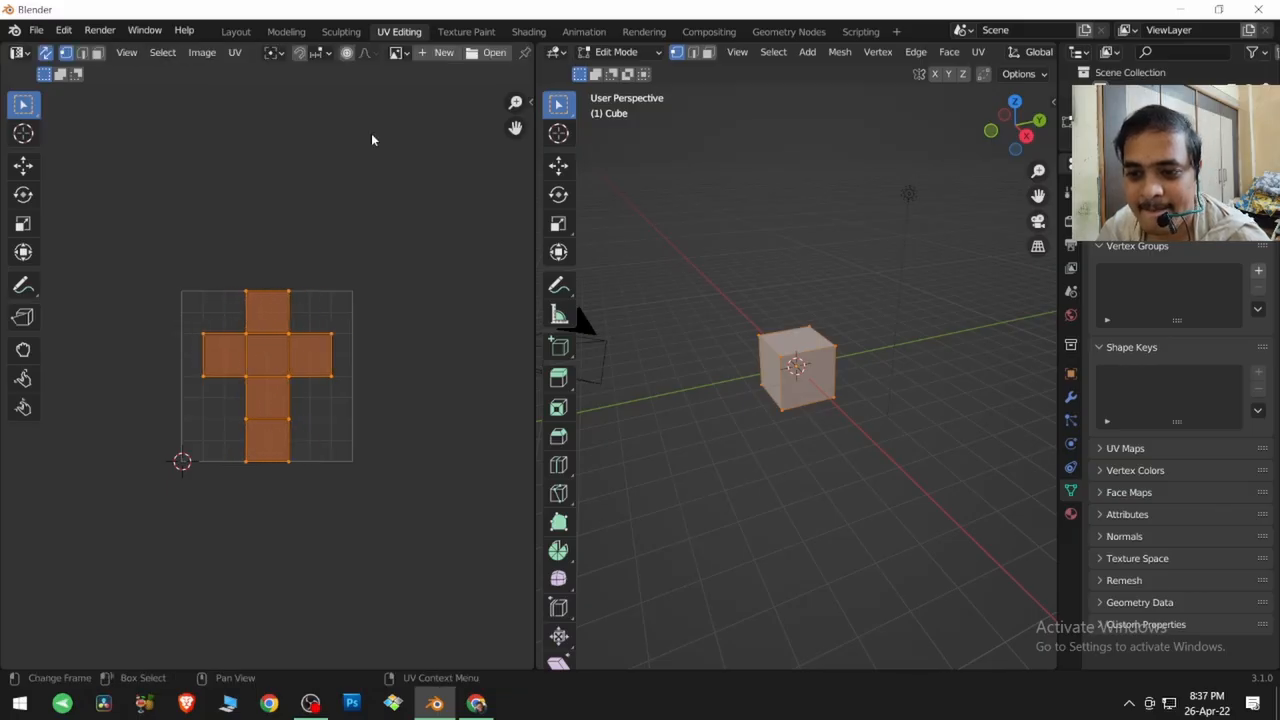
- Mirror the selected UV layout along the Y axis and along the X axis
left_click(236, 52)
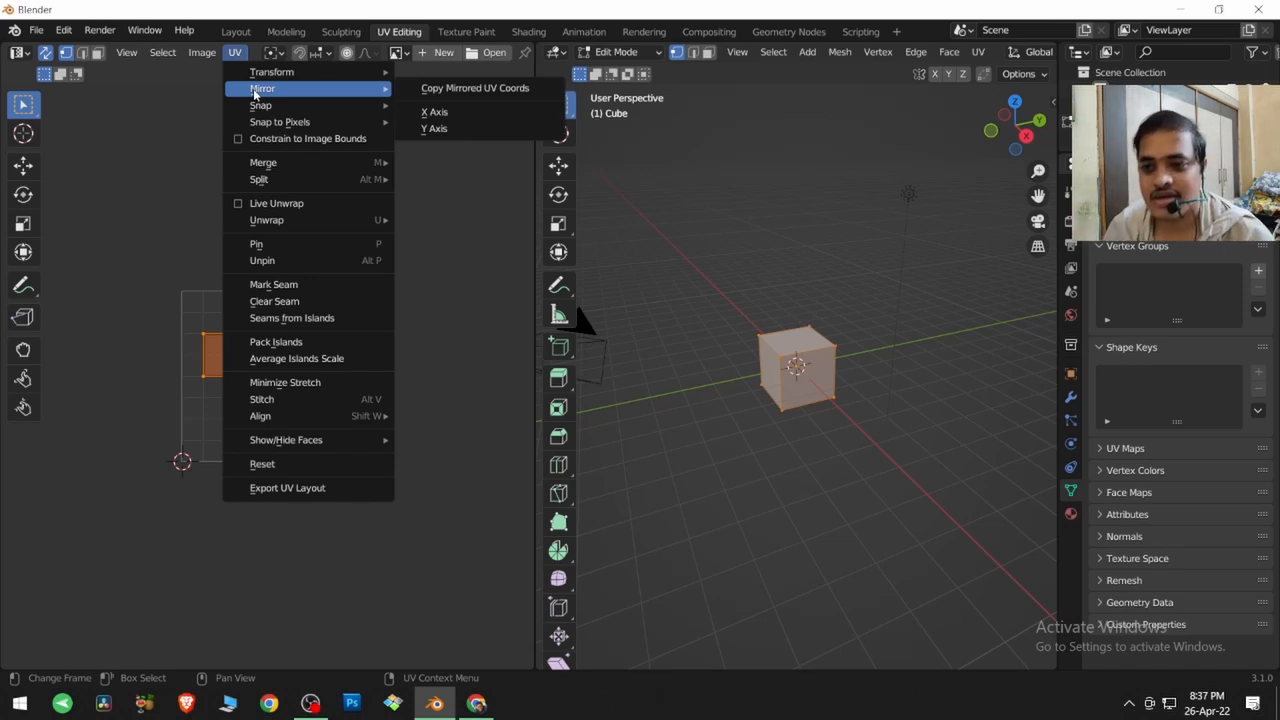
left_click(465, 130)
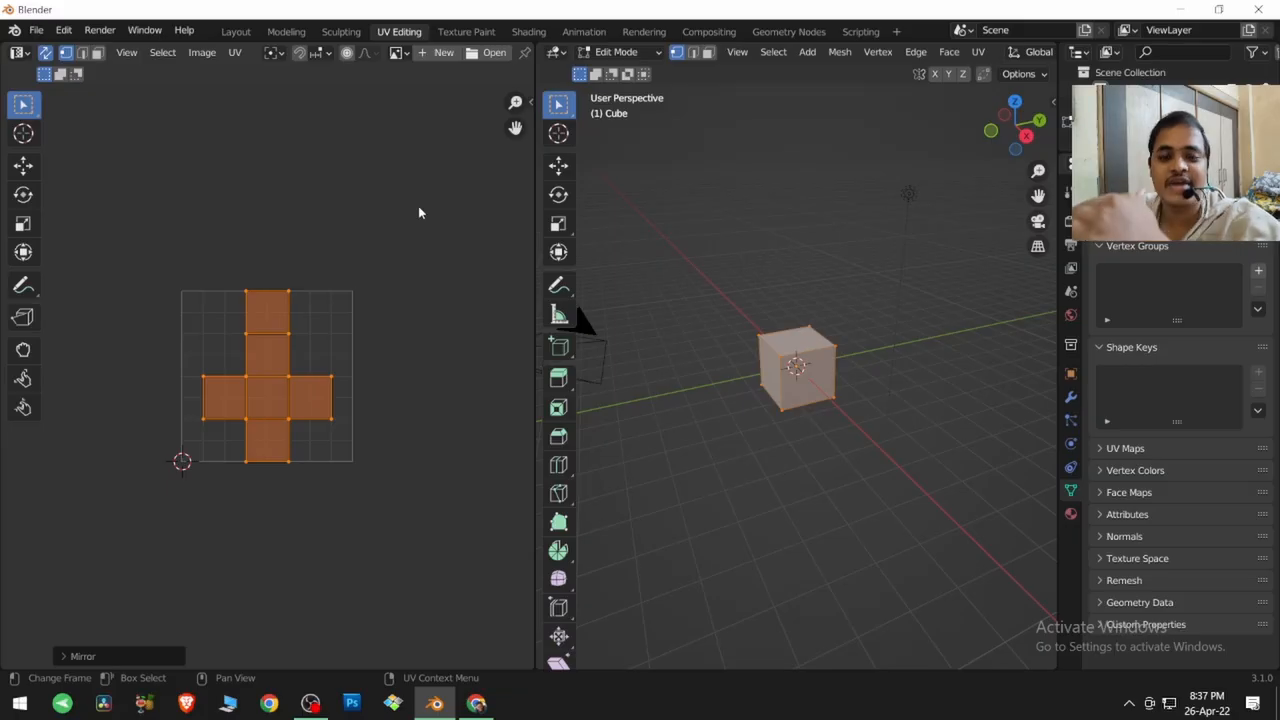
left_click(234, 52)
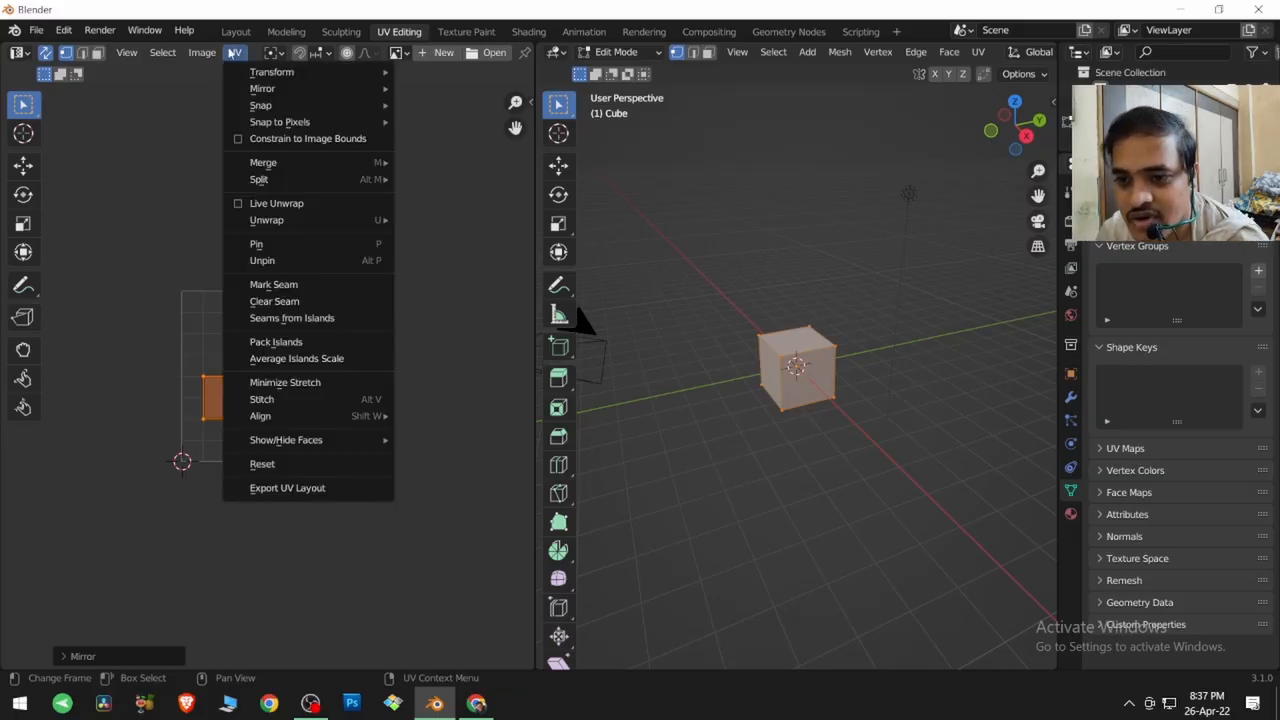
mouse_move(299, 88)
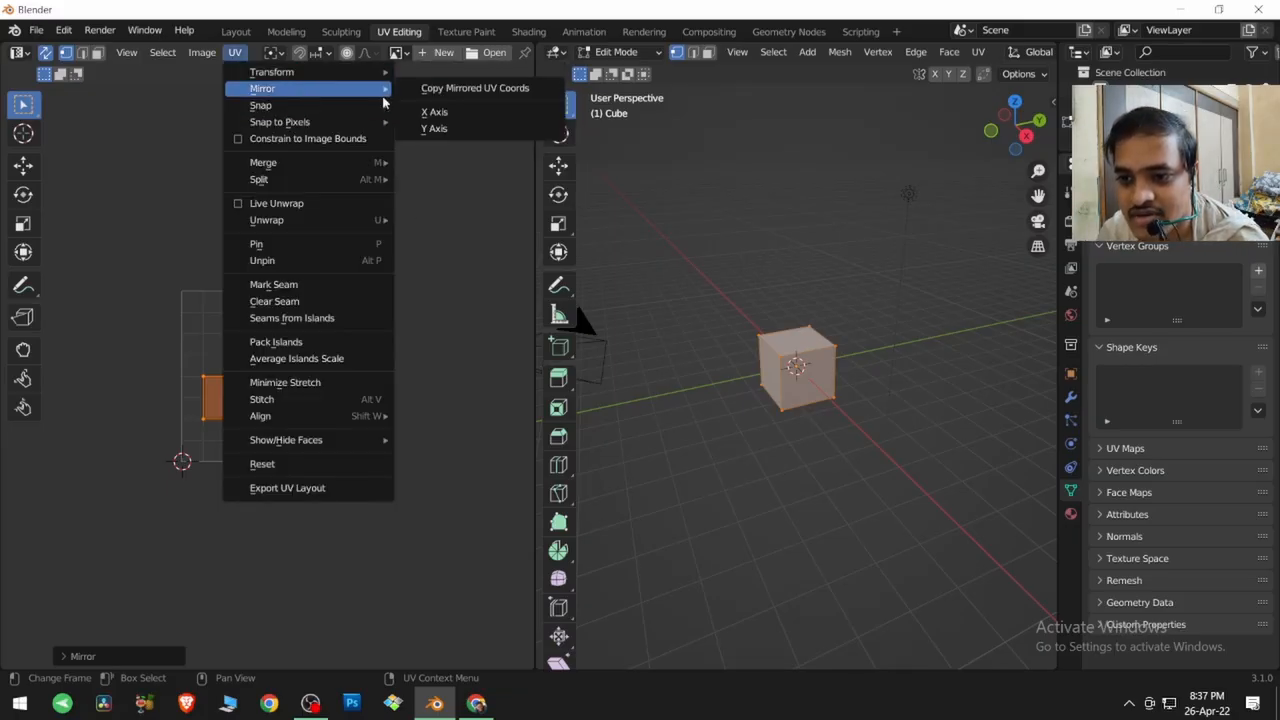
left_click(440, 113)
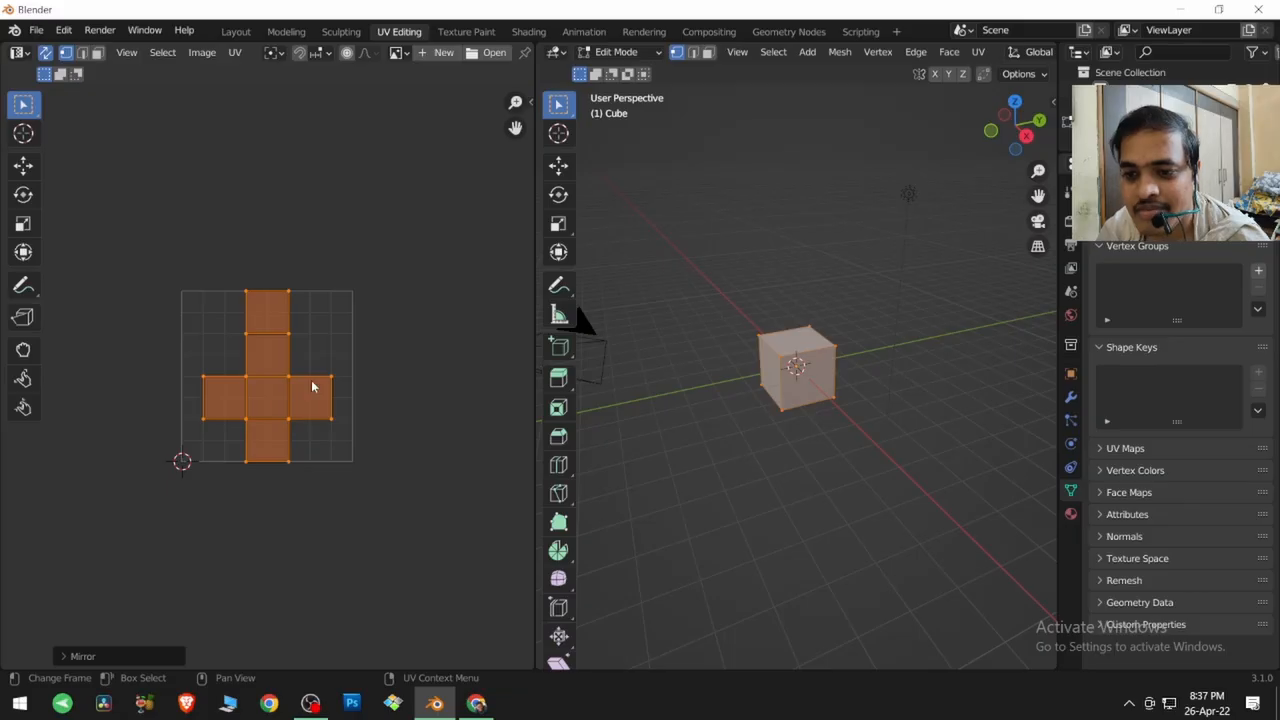
- Mirror the UV layout along the Y axis once more
left_click(234, 52)
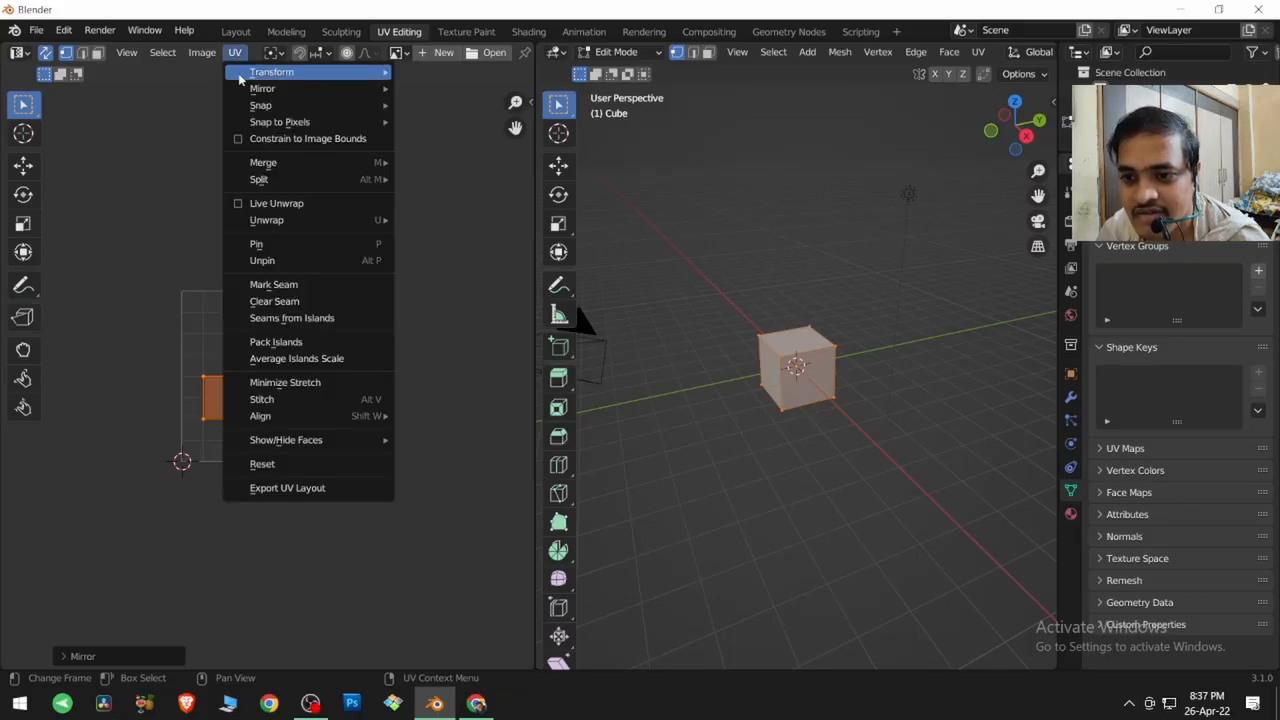
mouse_move(262, 88)
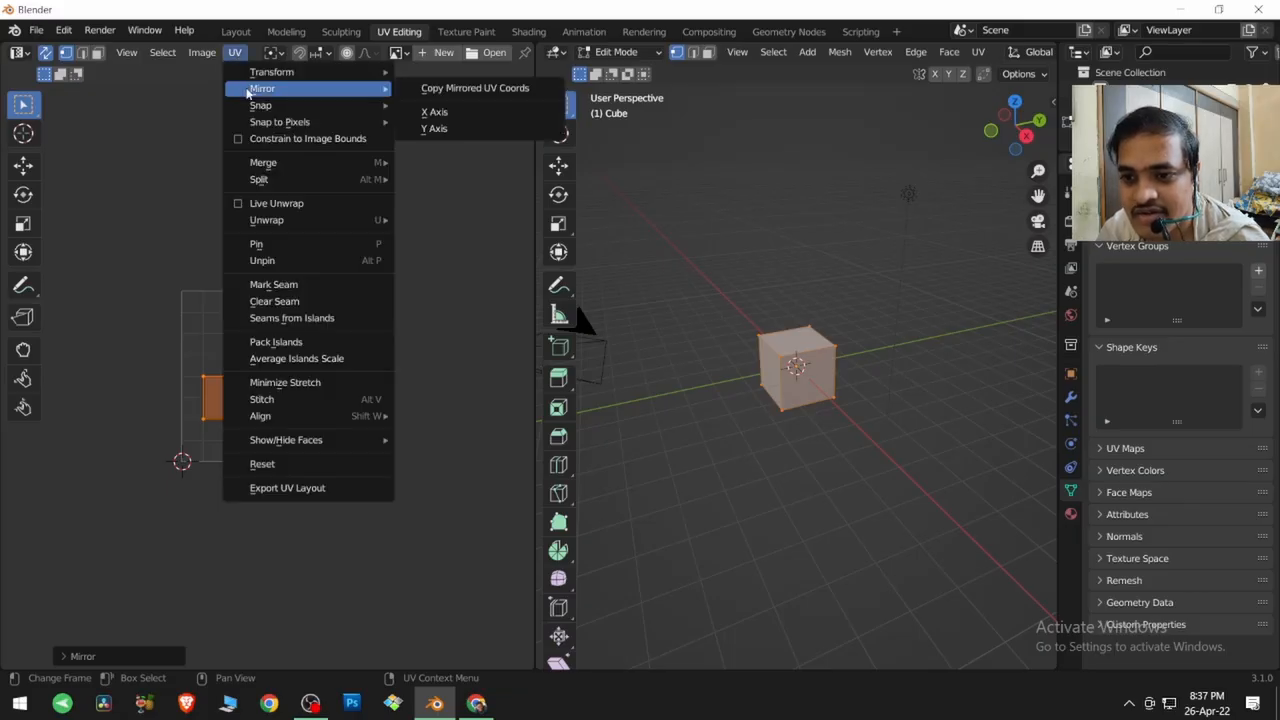
left_click(434, 130)
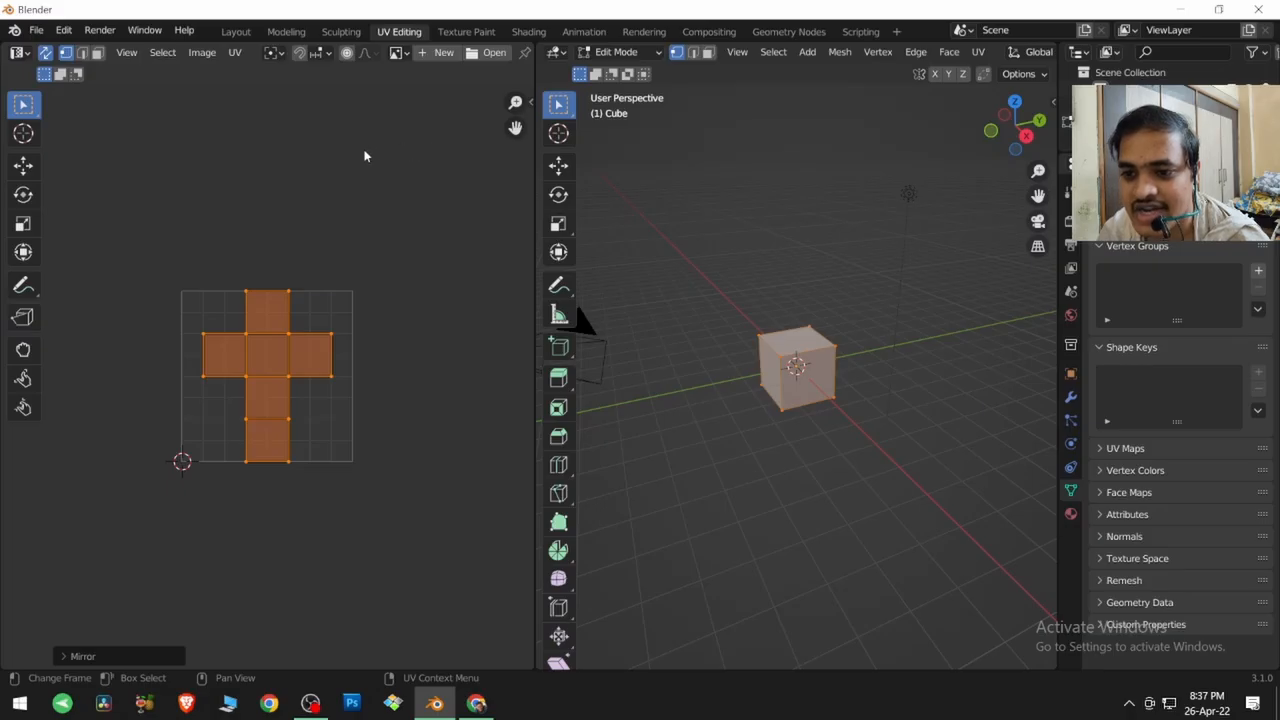
left_click(236, 53)
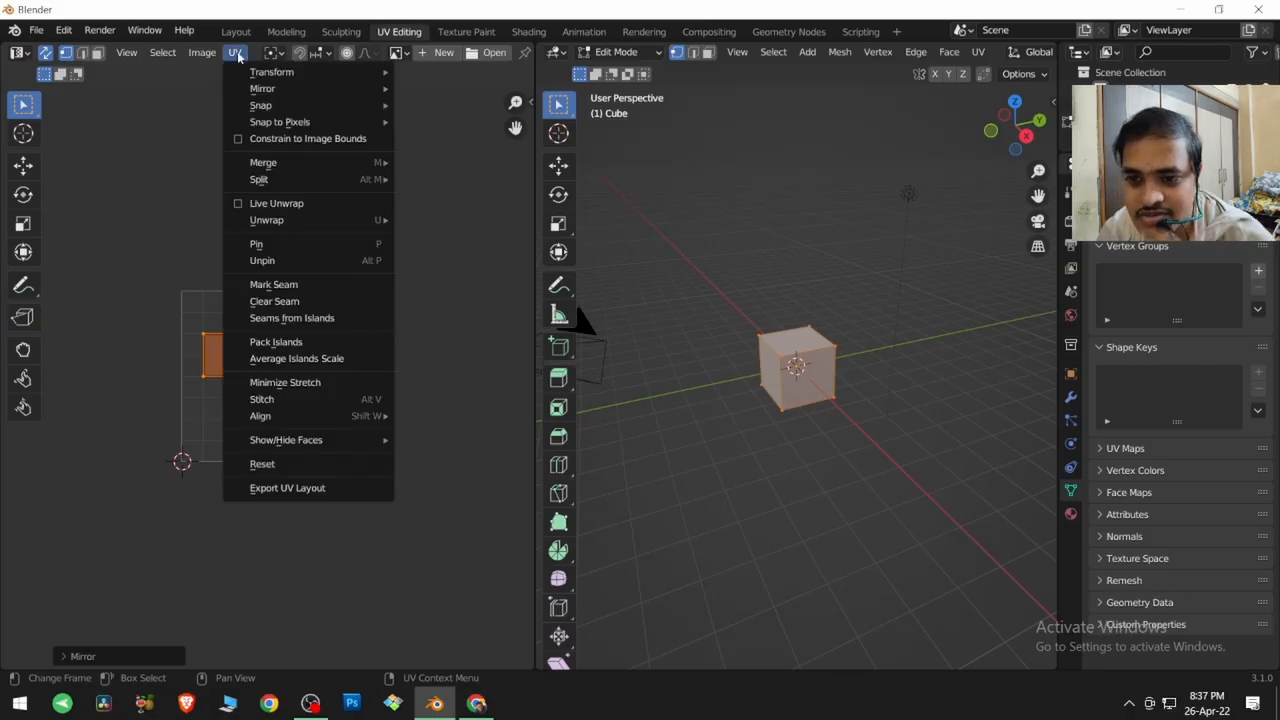
mouse_move(271, 104)
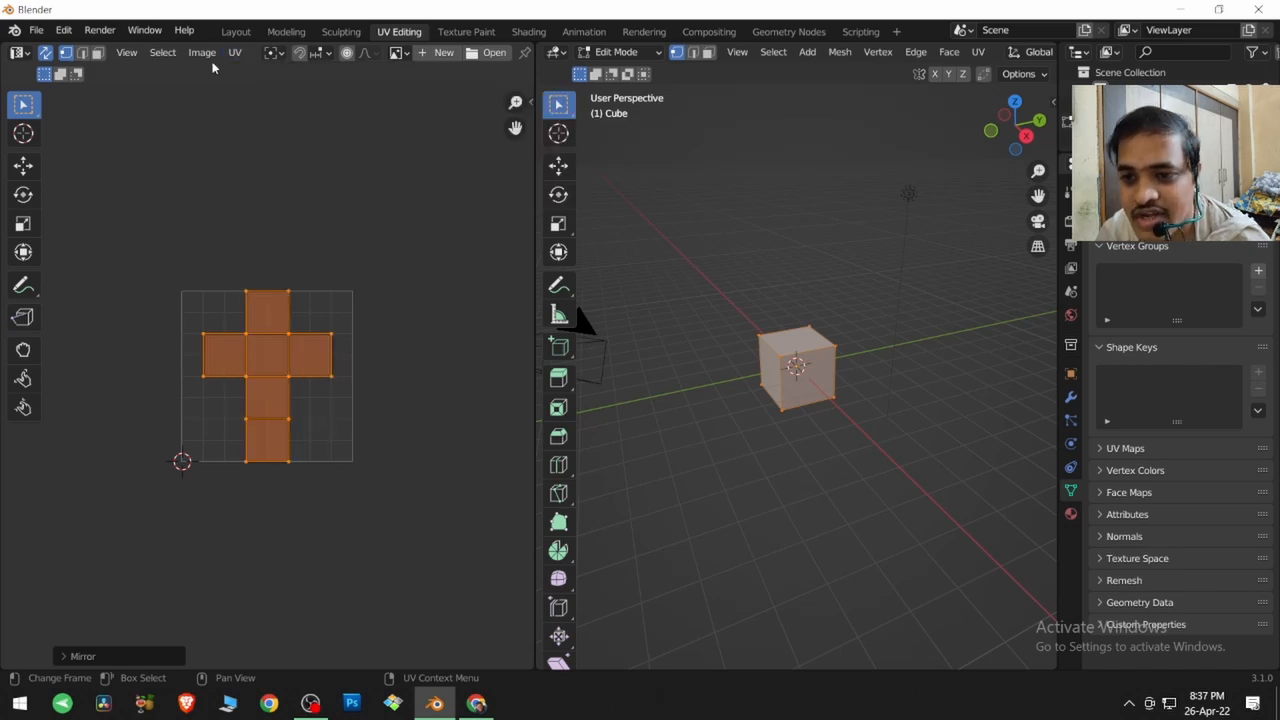
left_click(203, 53)
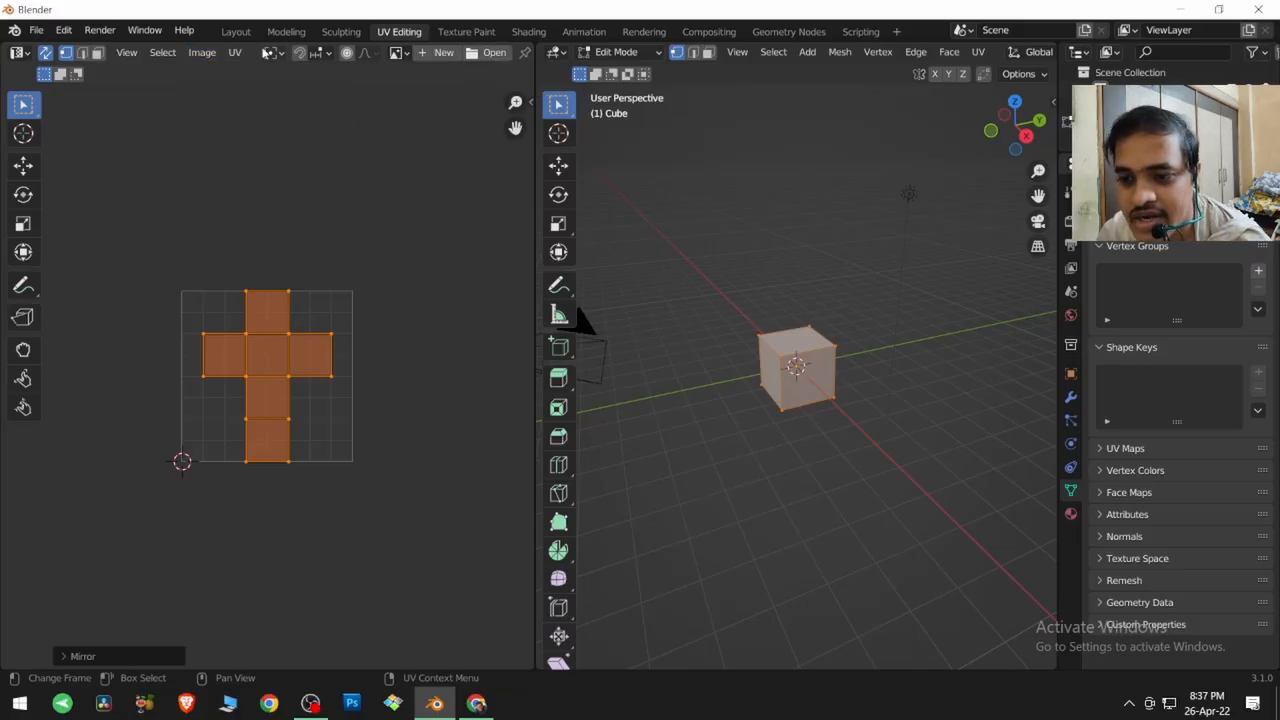
- Open the image Capture.PNG from the Desktop folder as the background of the UV layout
left_click(203, 53)
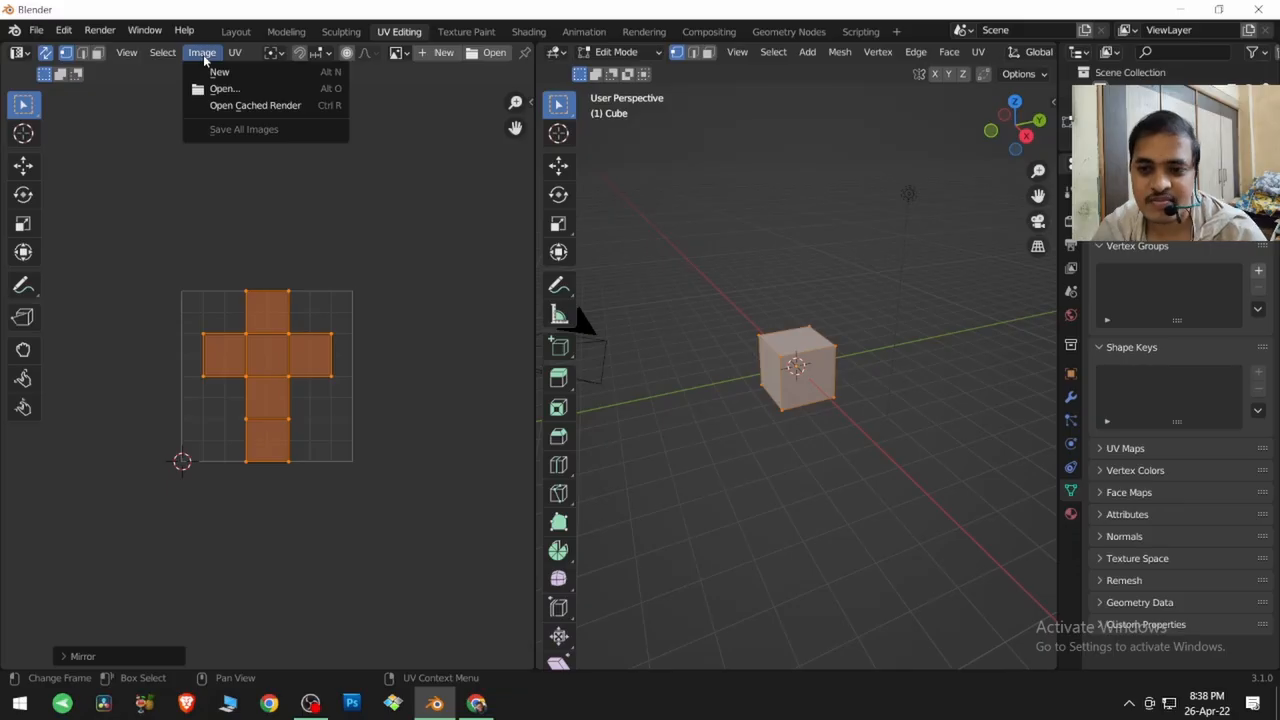
left_click(224, 89)
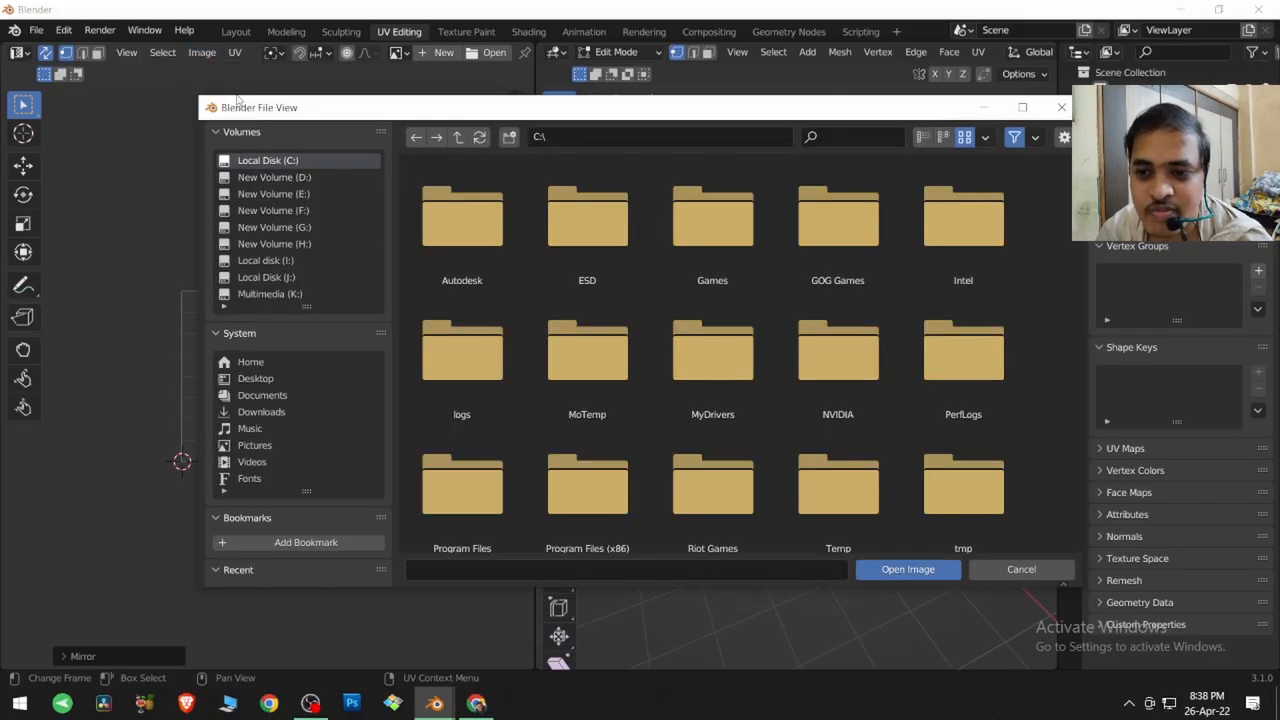
left_click(282, 379)
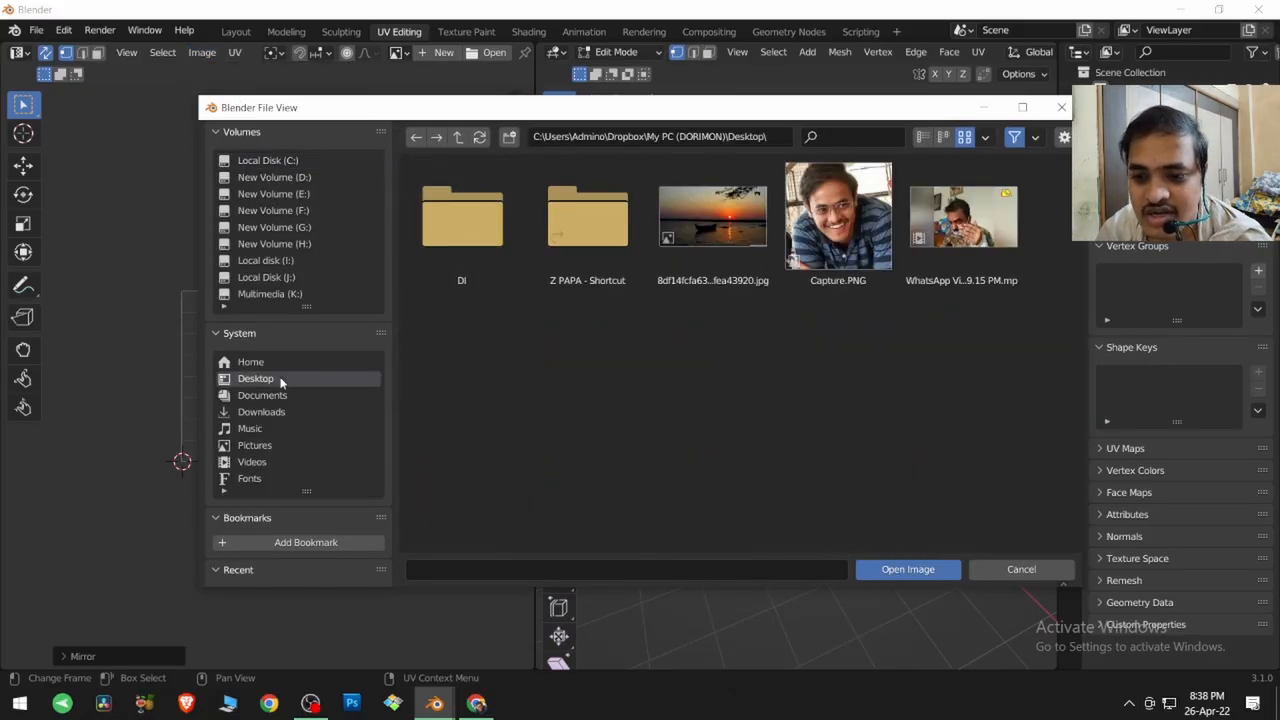
left_click(843, 218)
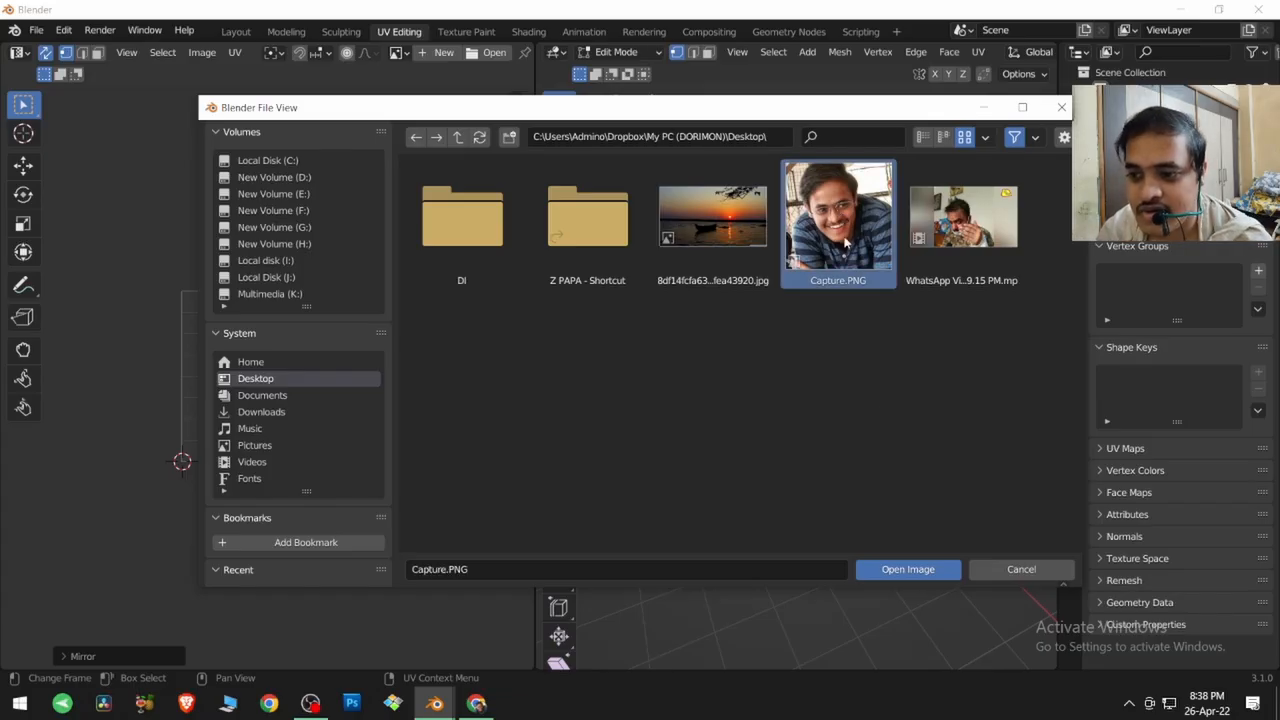
left_click(893, 566)
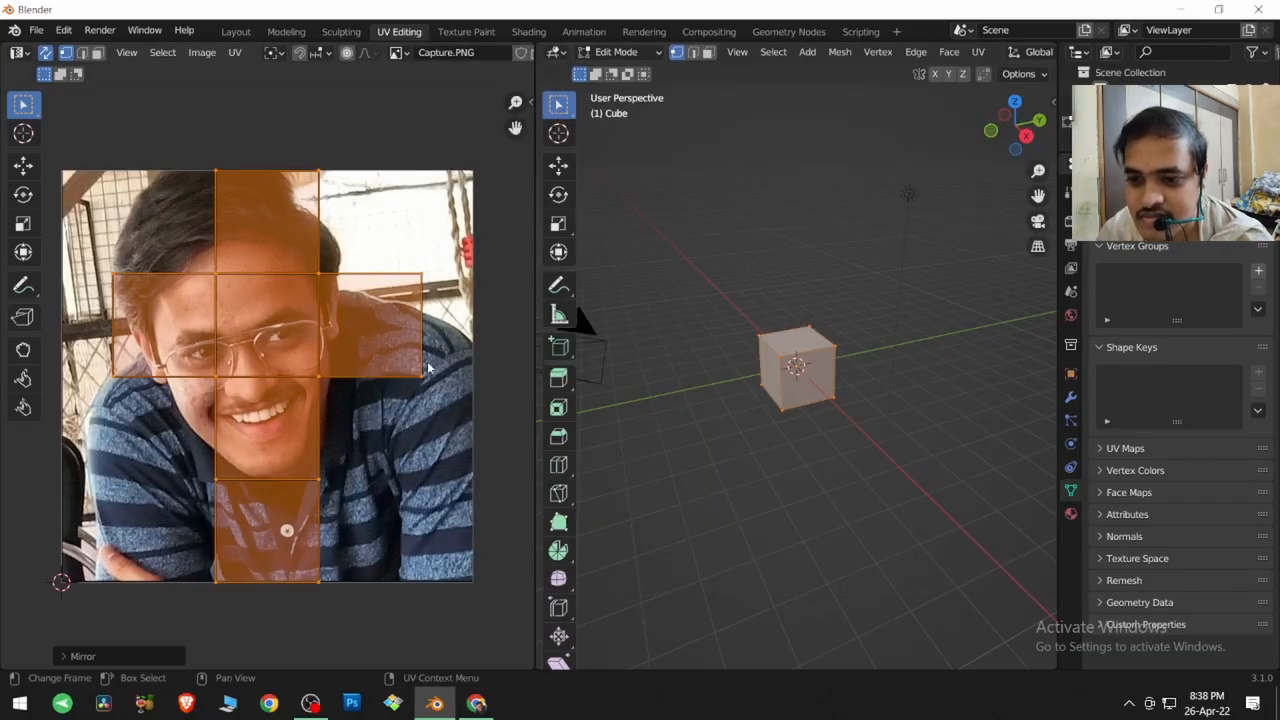
- Clear the UV selection and review the Snap options for UVs, including Selected to Pixels
left_click(360, 433)
scroll(218, 223, "up", 3)
middle_click_drag(241, 247, 243, 323)
left_click(235, 53)
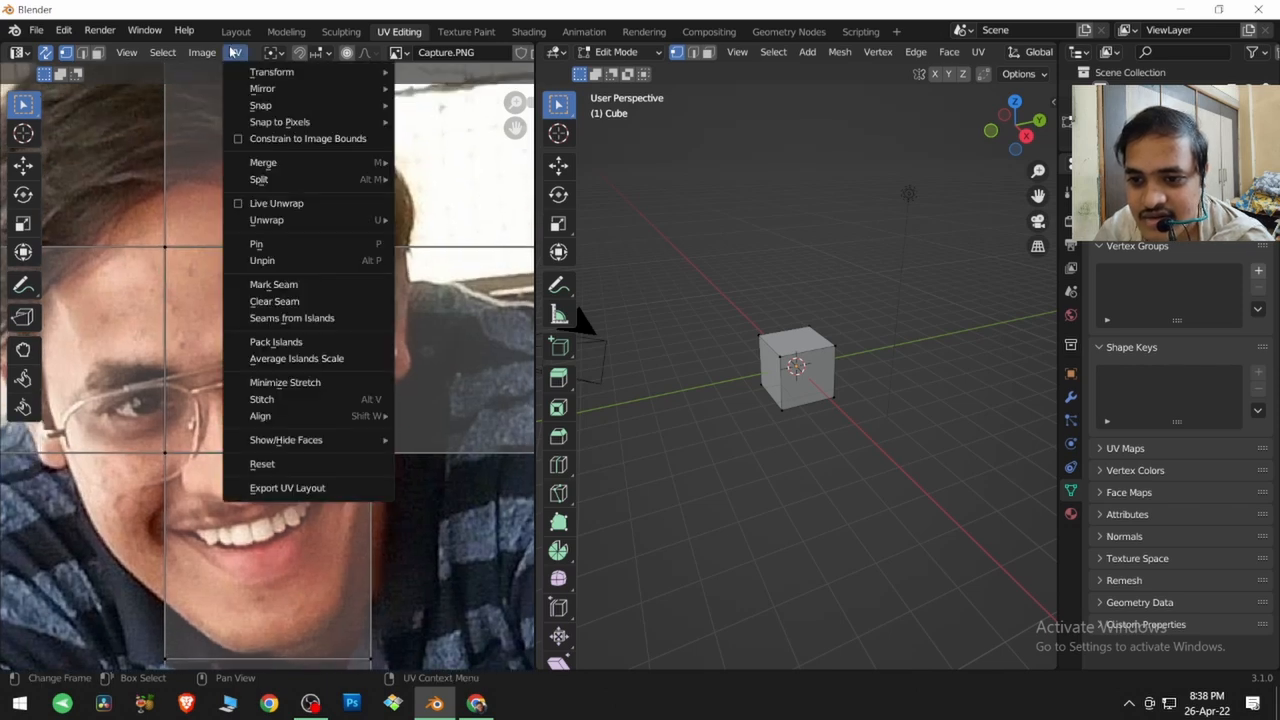
mouse_move(258, 106)
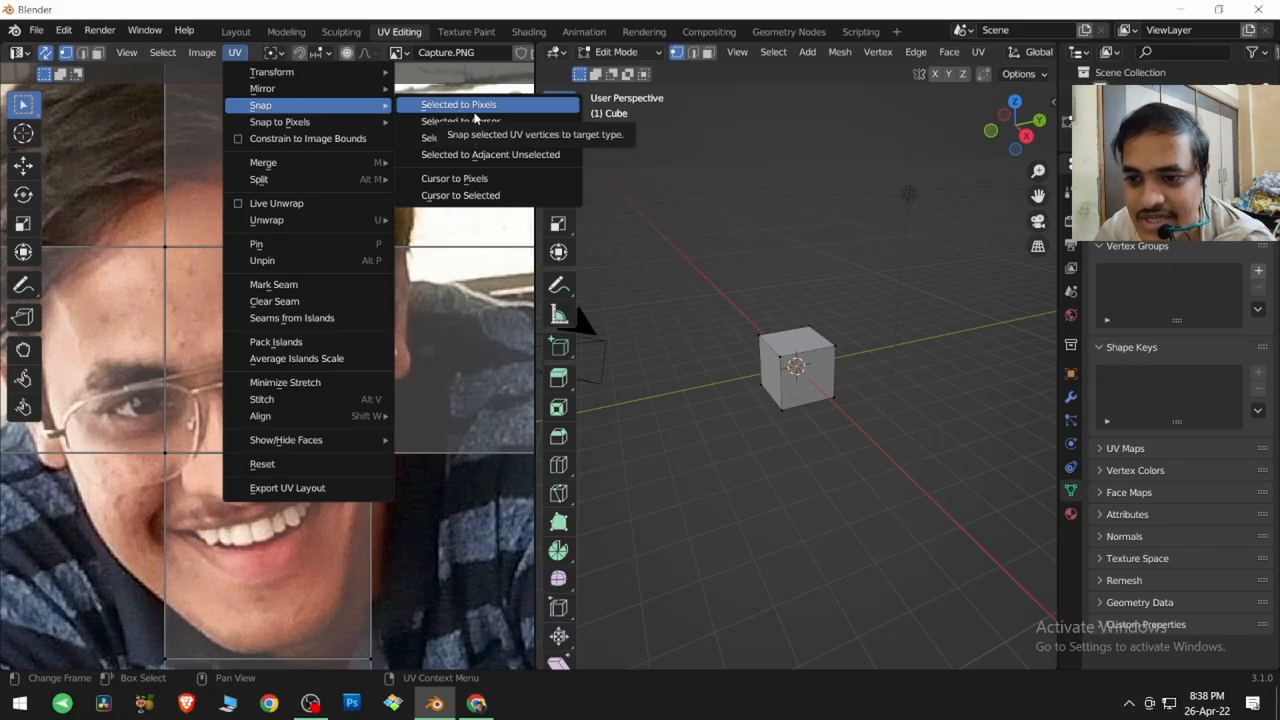
- Select the UV vertex at the upper-right corner of the cross's central face and examine the image's individual pixels near it
left_click(371, 247)
middle_click_drag(430, 227, 306, 374)
scroll(300, 290, "up", 3)
scroll(310, 330, "up", 3)
scroll(317, 370, "up", 1)
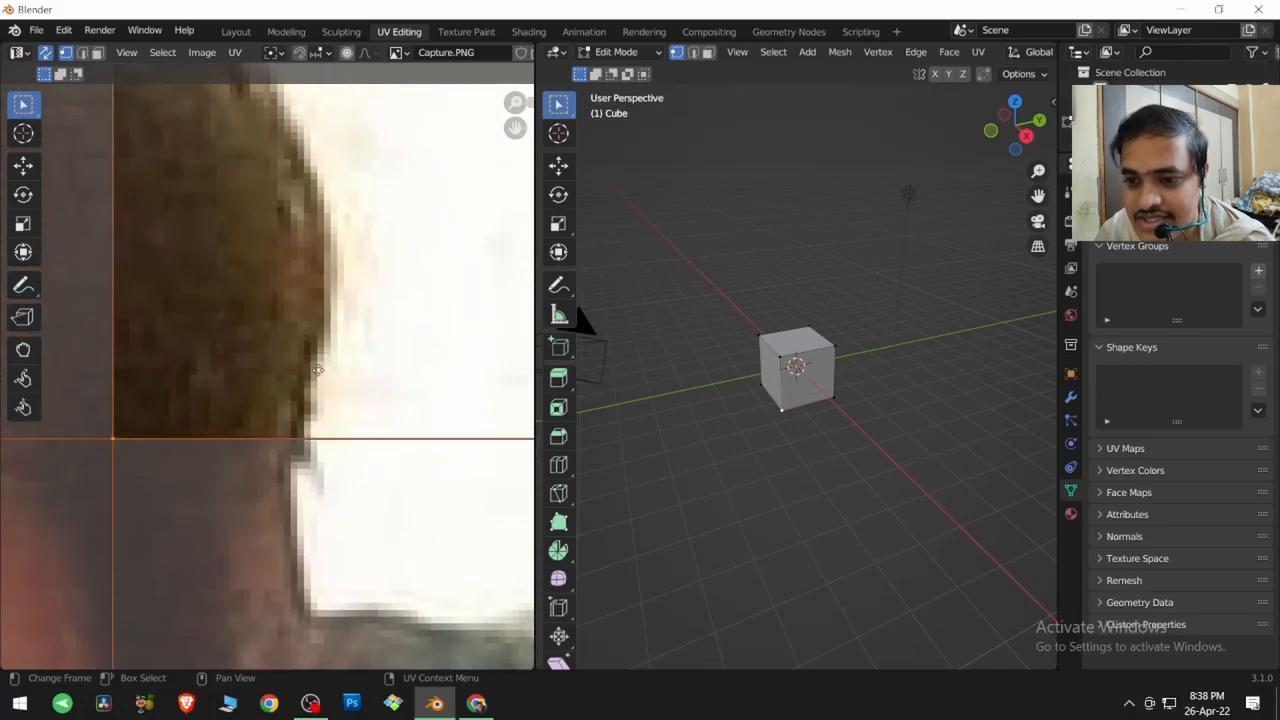
scroll(310, 385, "up", 5)
middle_click_drag(320, 394, 286, 309)
scroll(303, 343, "up", 3)
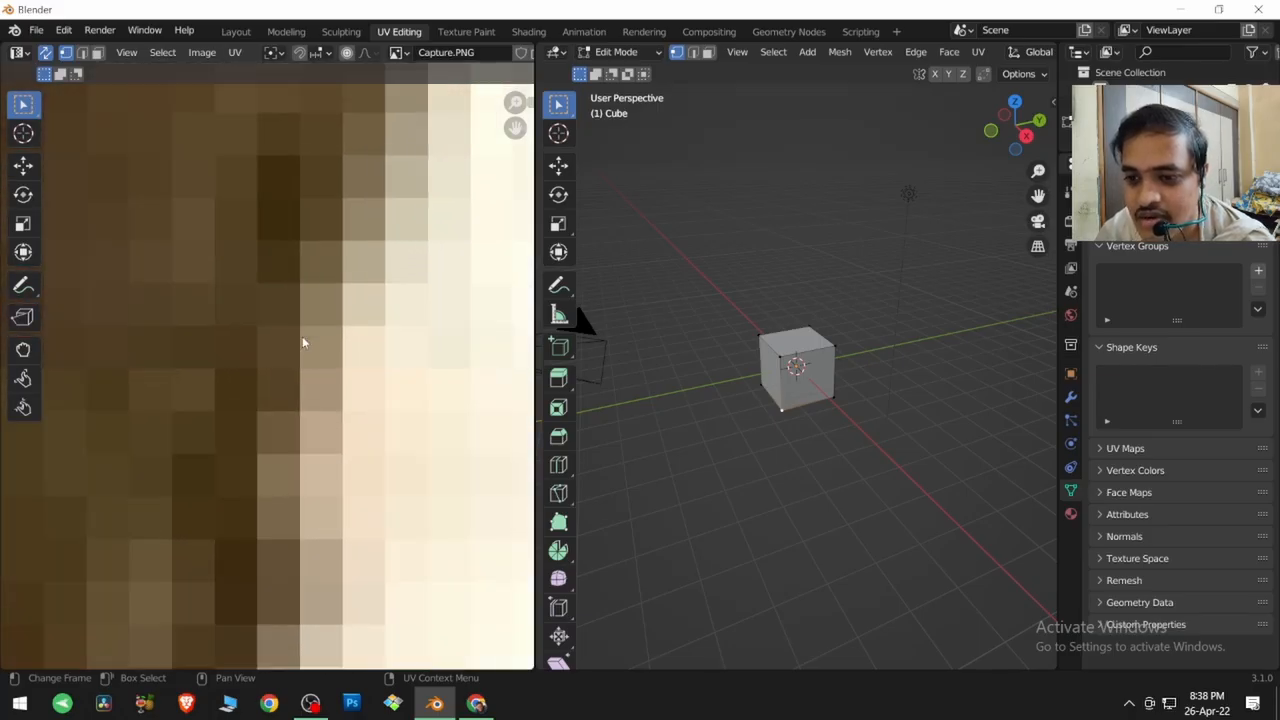
scroll(303, 343, "up", 1)
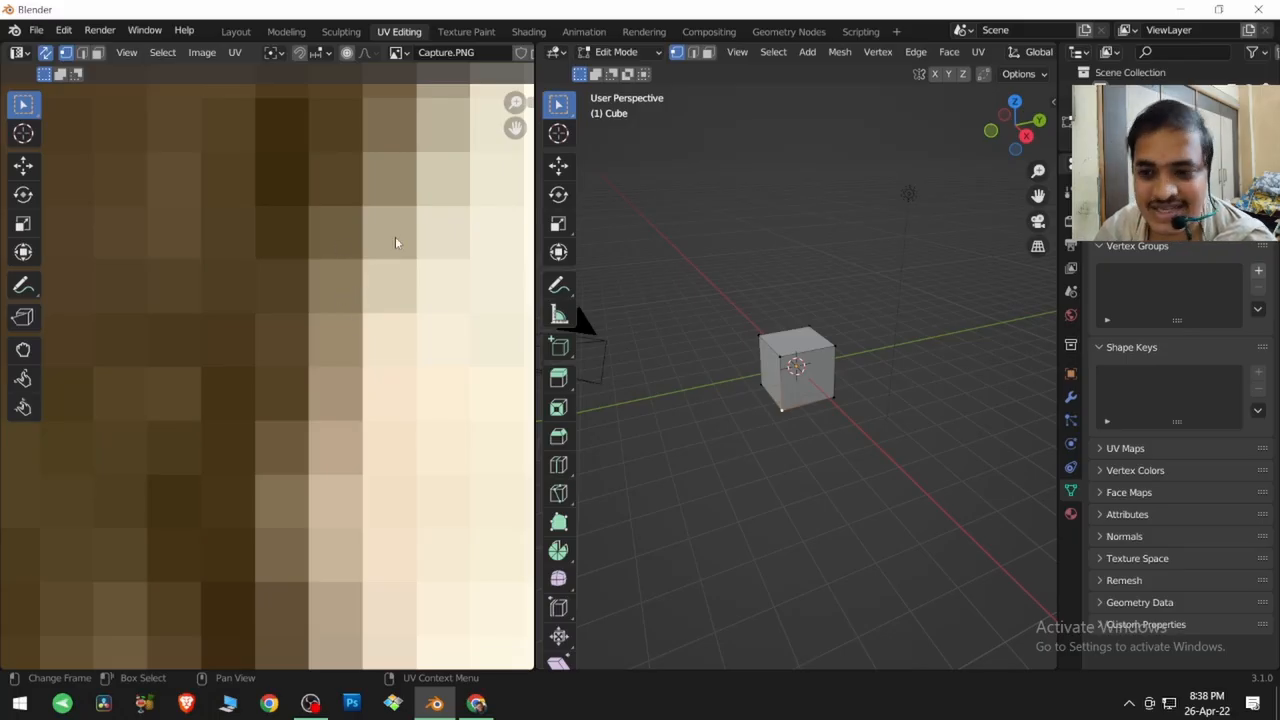
scroll(395, 243, "down", 10)
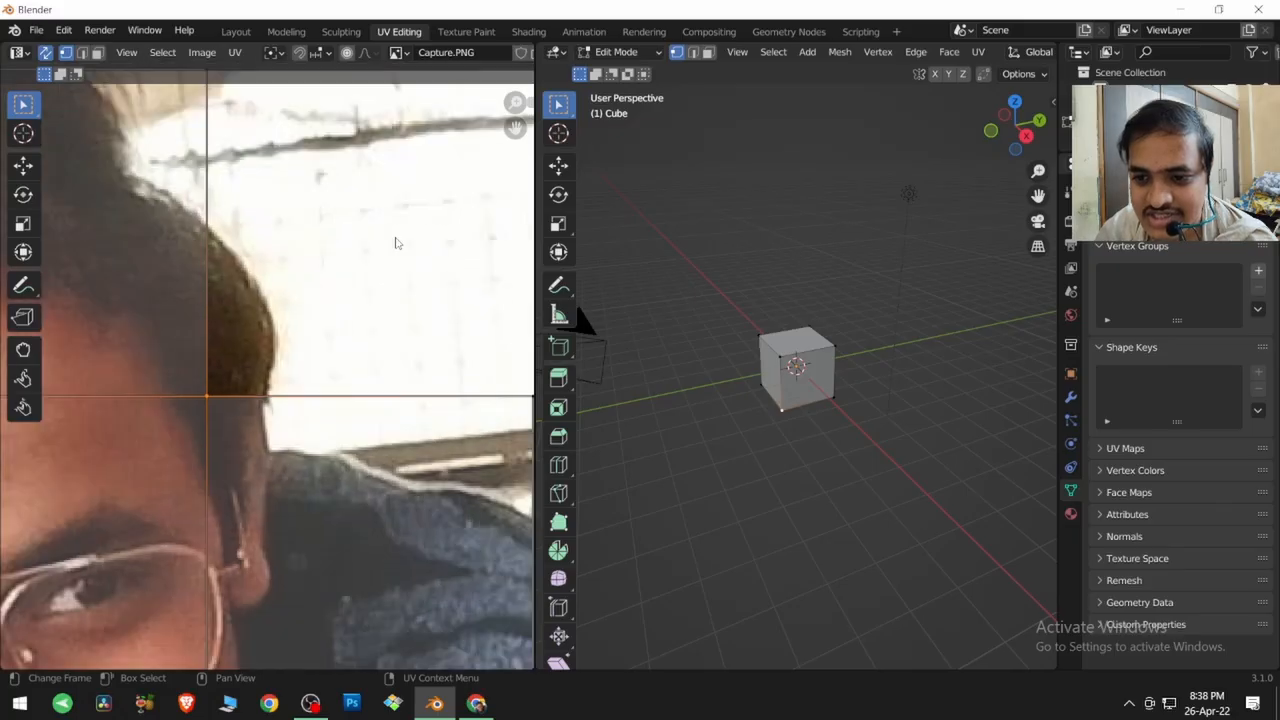
scroll(395, 243, "down", 5)
scroll(365, 230, "up", 5)
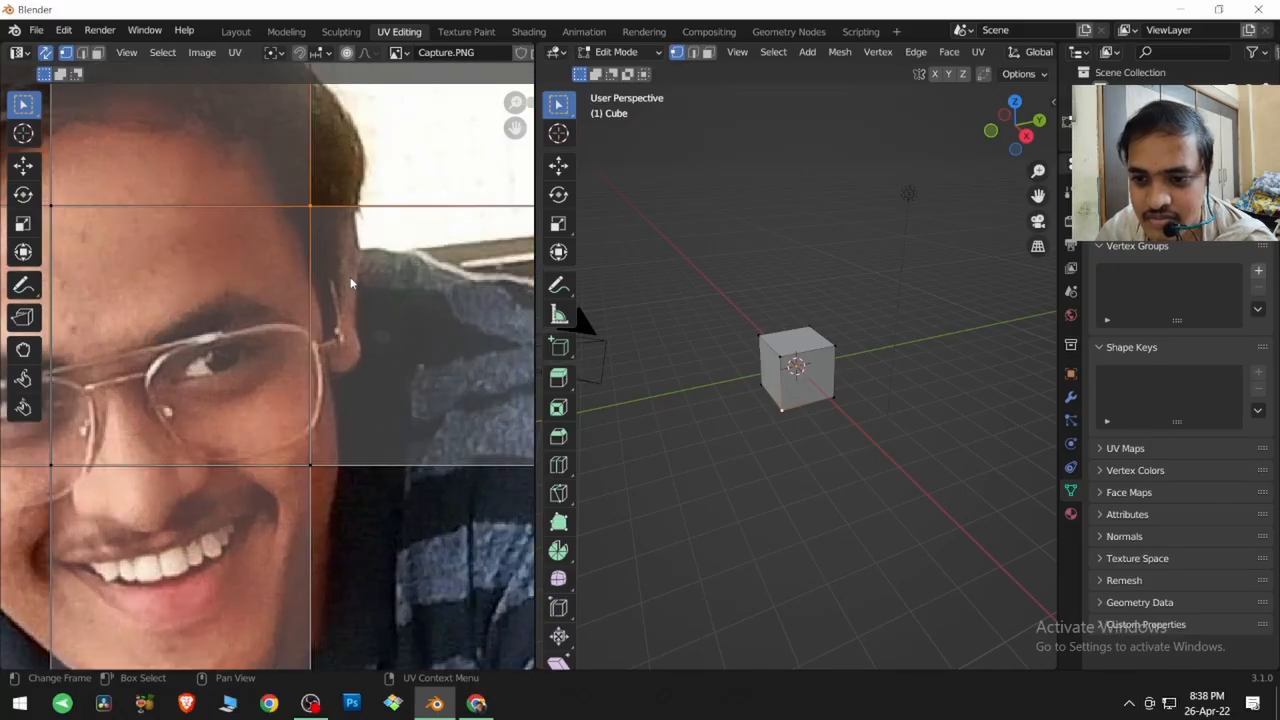
- Move the selected UV vertex onto the edge of the dark hair against the bright background
scroll(305, 401, "up", 2)
key("g")
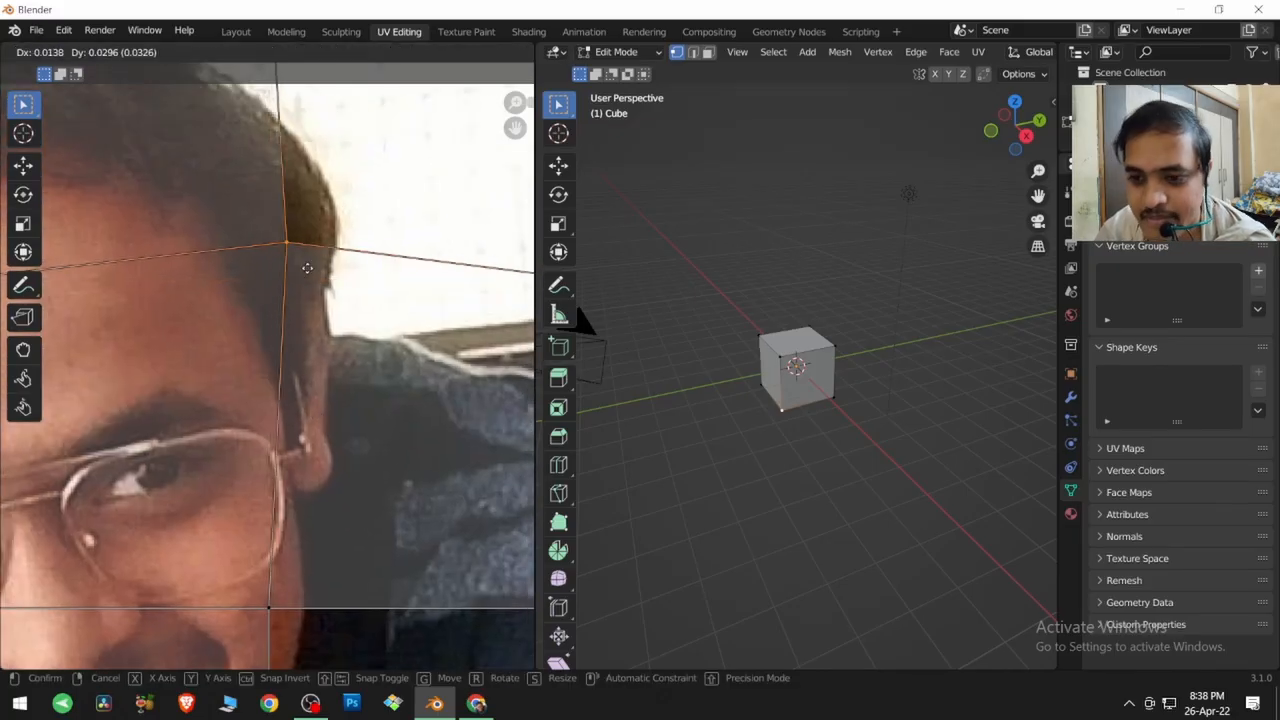
left_click(336, 268)
scroll(340, 270, "up", 3)
scroll(340, 270, "down", 2)
middle_click_drag(310, 275, 335, 563)
scroll(341, 384, "up", 3)
middle_click_drag(341, 390, 241, 509)
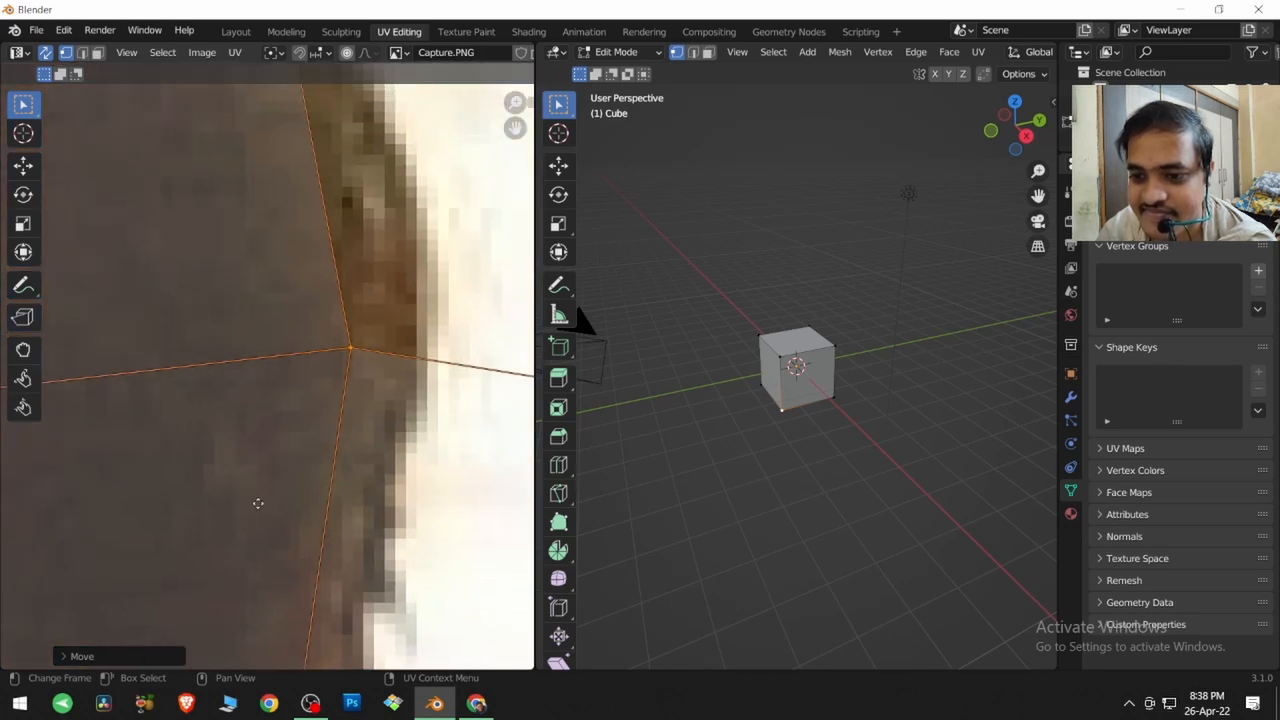
key("g")
left_click(328, 502)
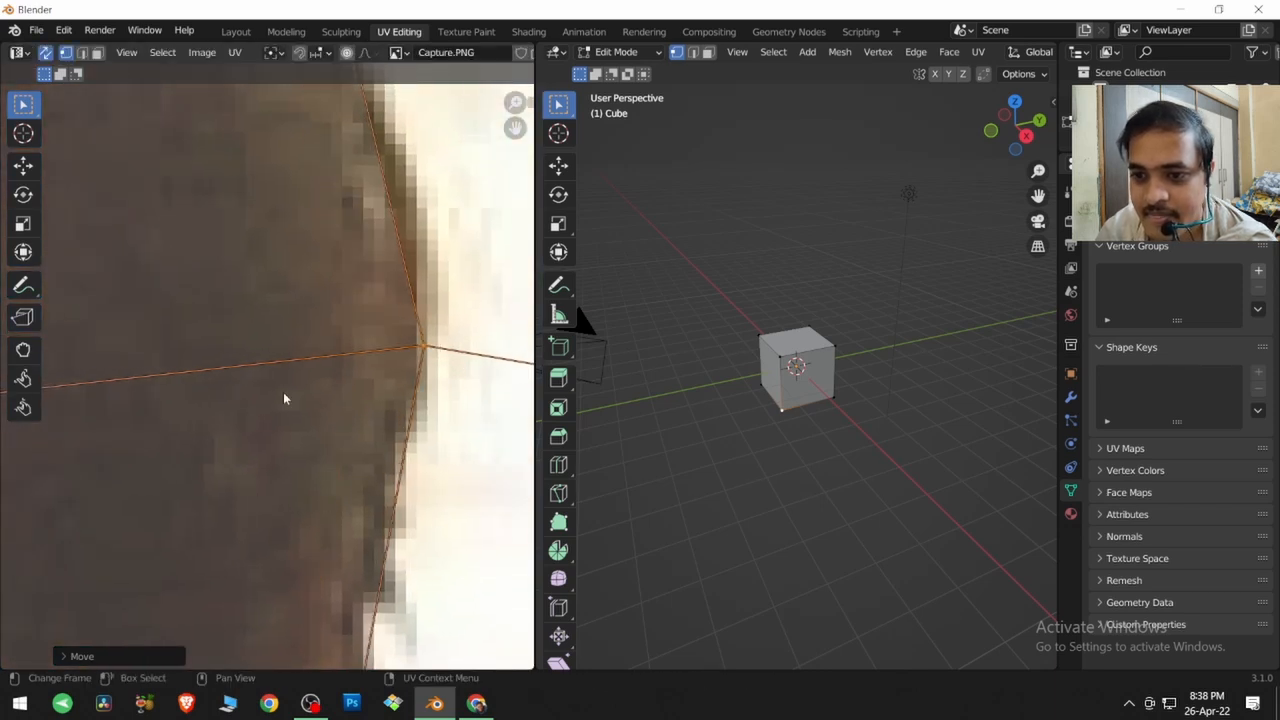
- Snap the selected UV vertex to the image pixels and inspect its position at pixel level
left_click(235, 53)
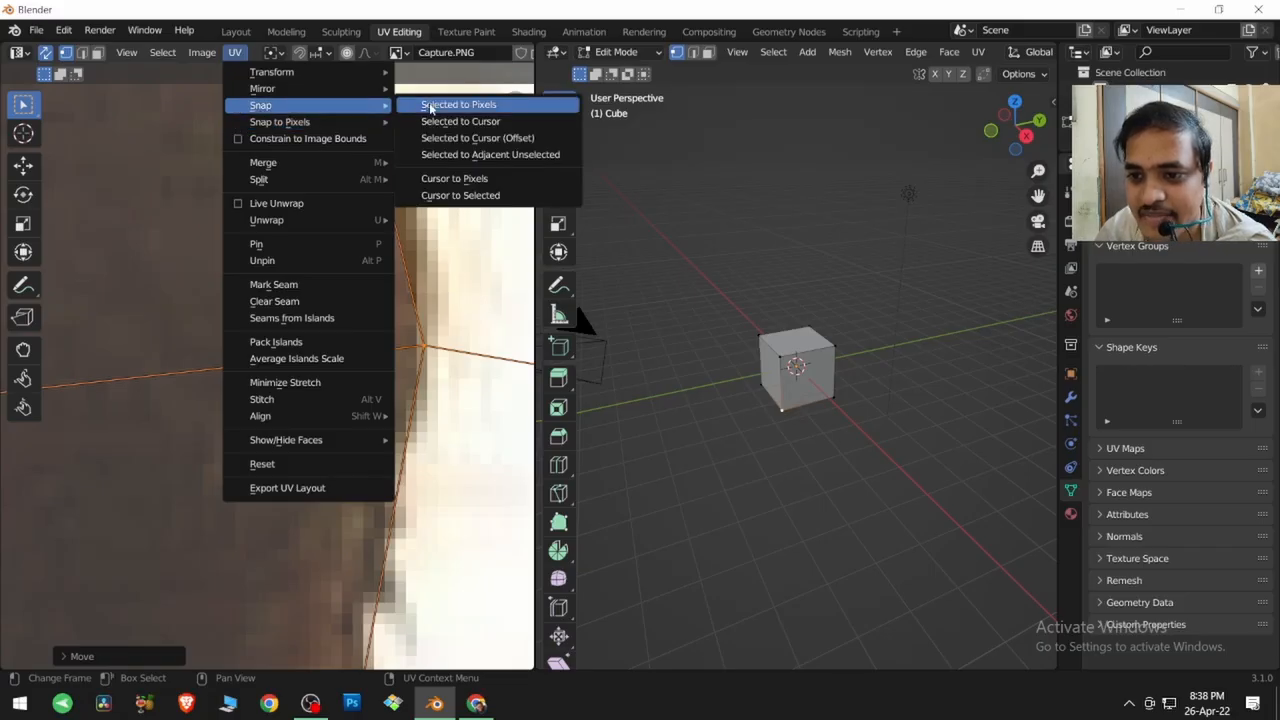
left_click(437, 107)
scroll(389, 322, "up", 2)
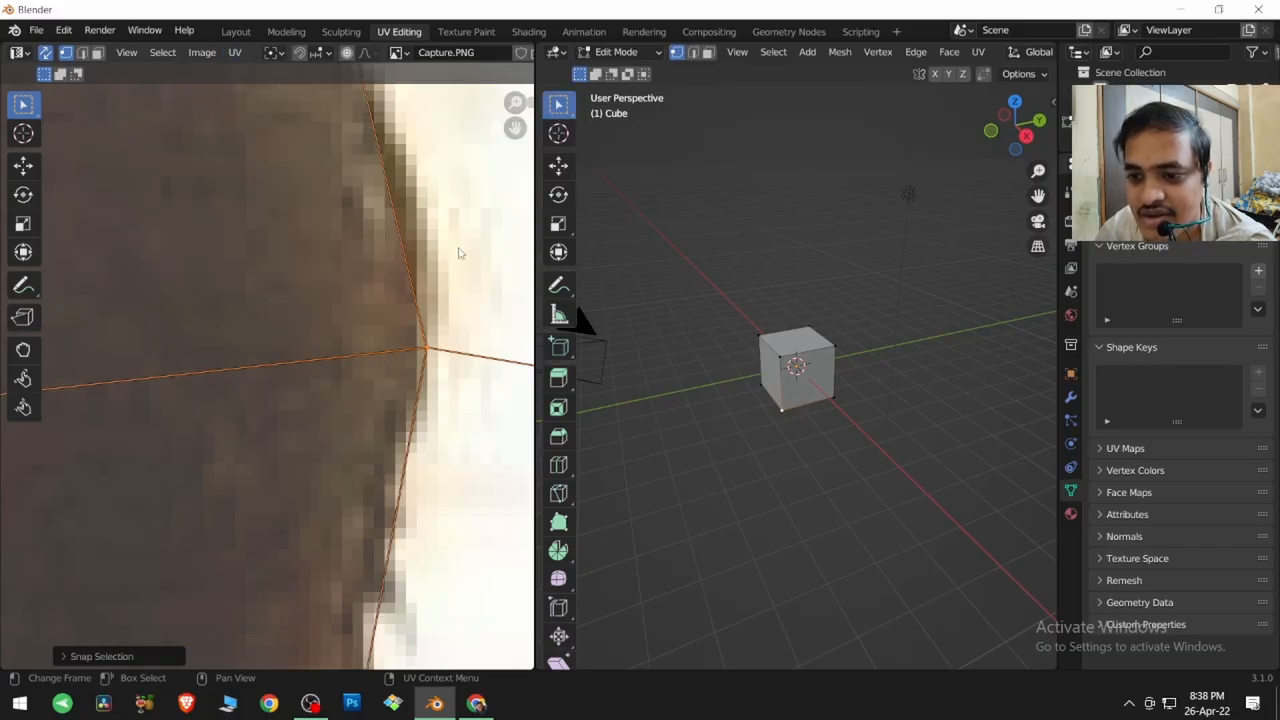
scroll(389, 322, "up", 4)
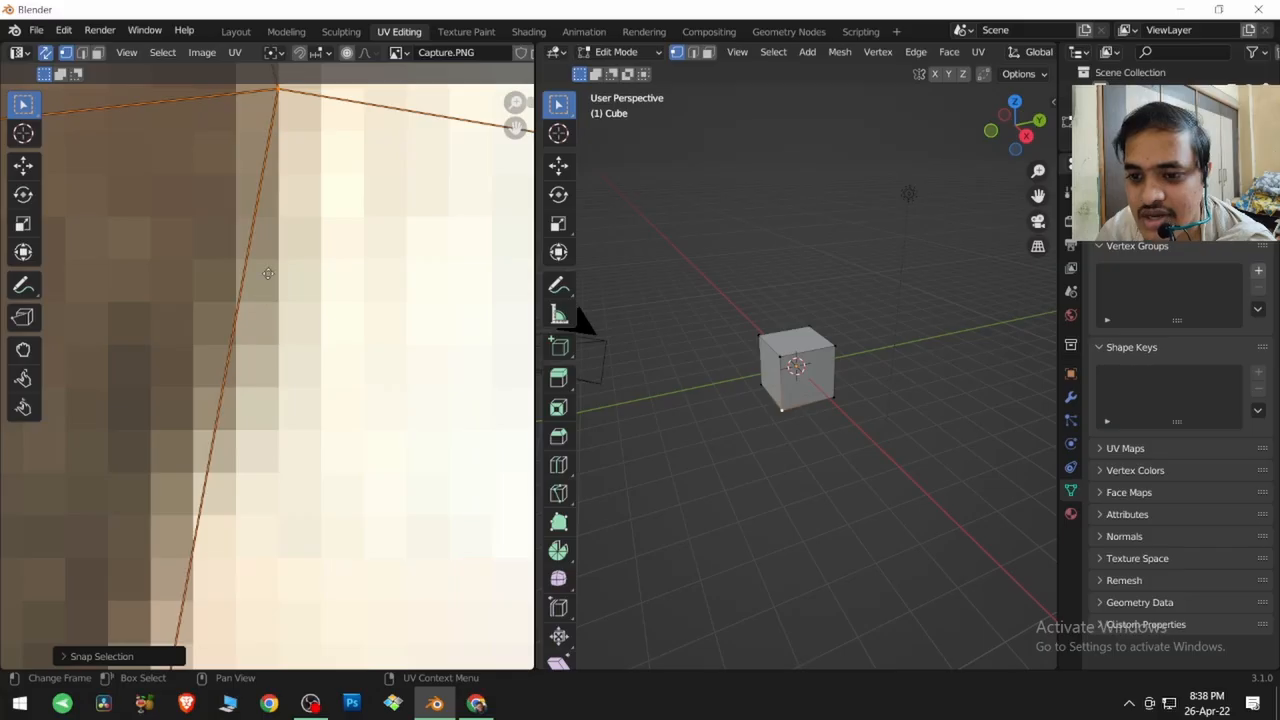
scroll(351, 379, "up", 2)
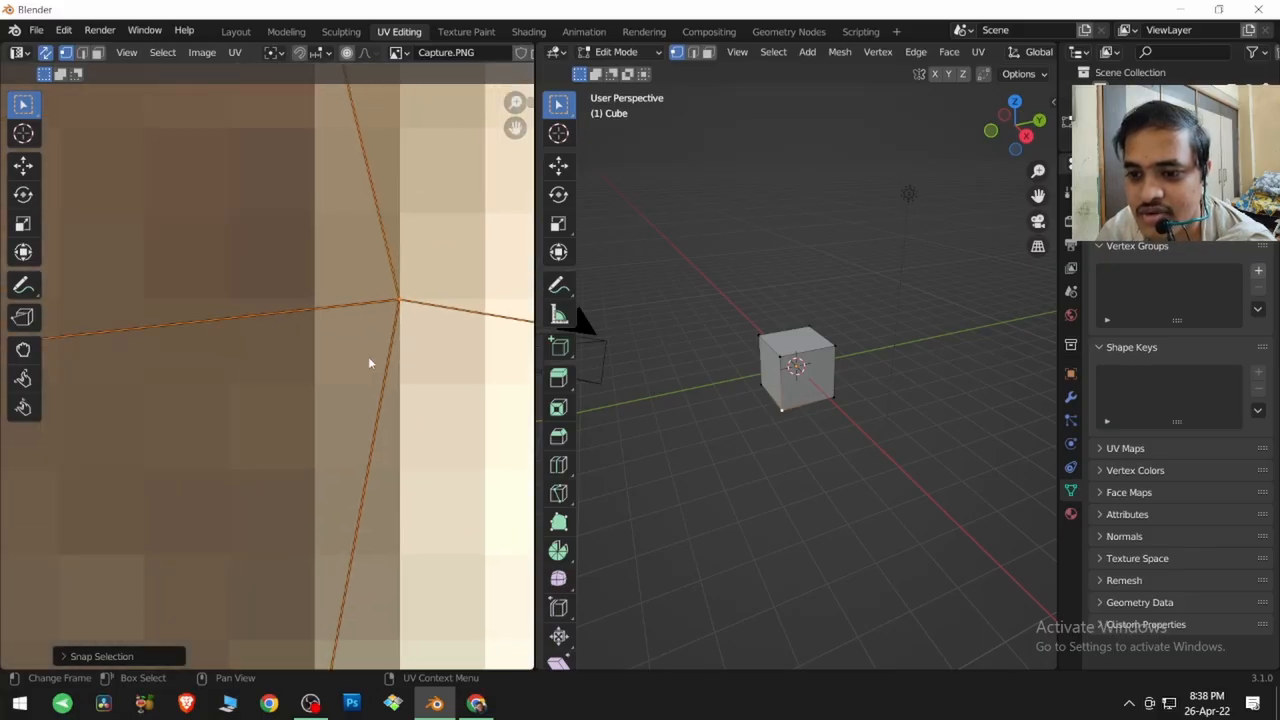
- Move the UV vertex into the darker hair pixels and snap it to the pixels again
key("g")
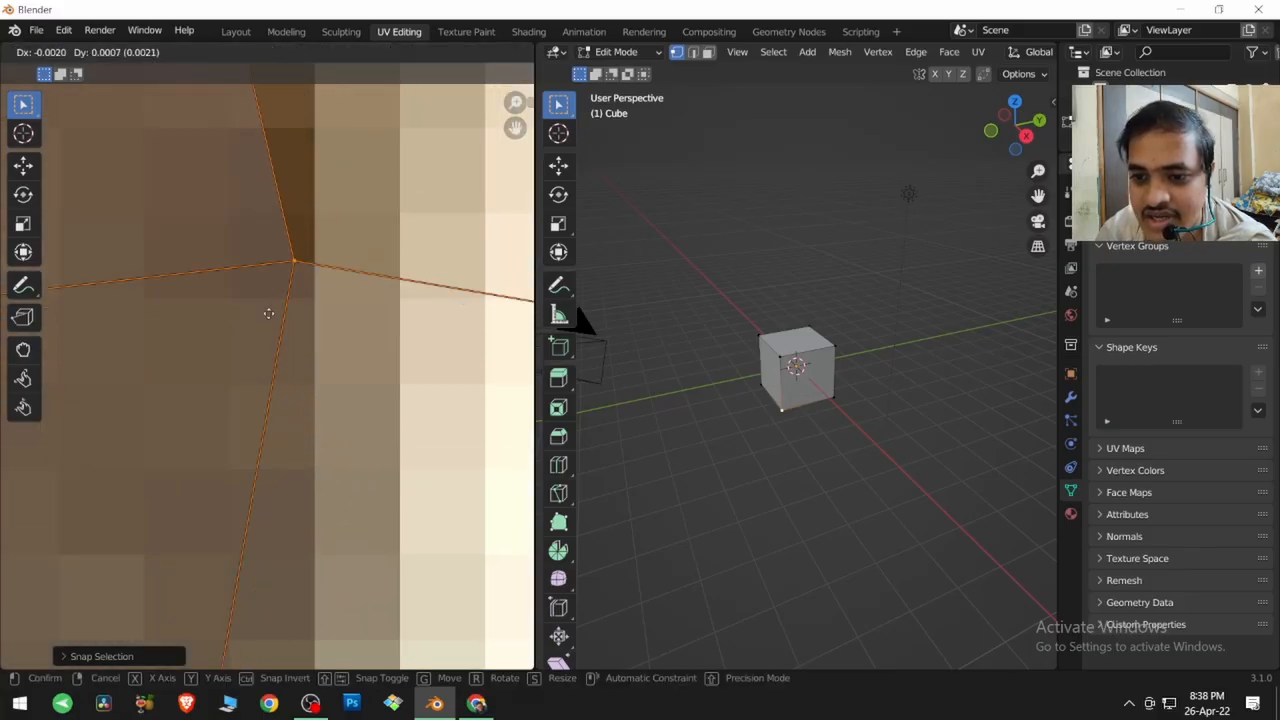
left_click(230, 301)
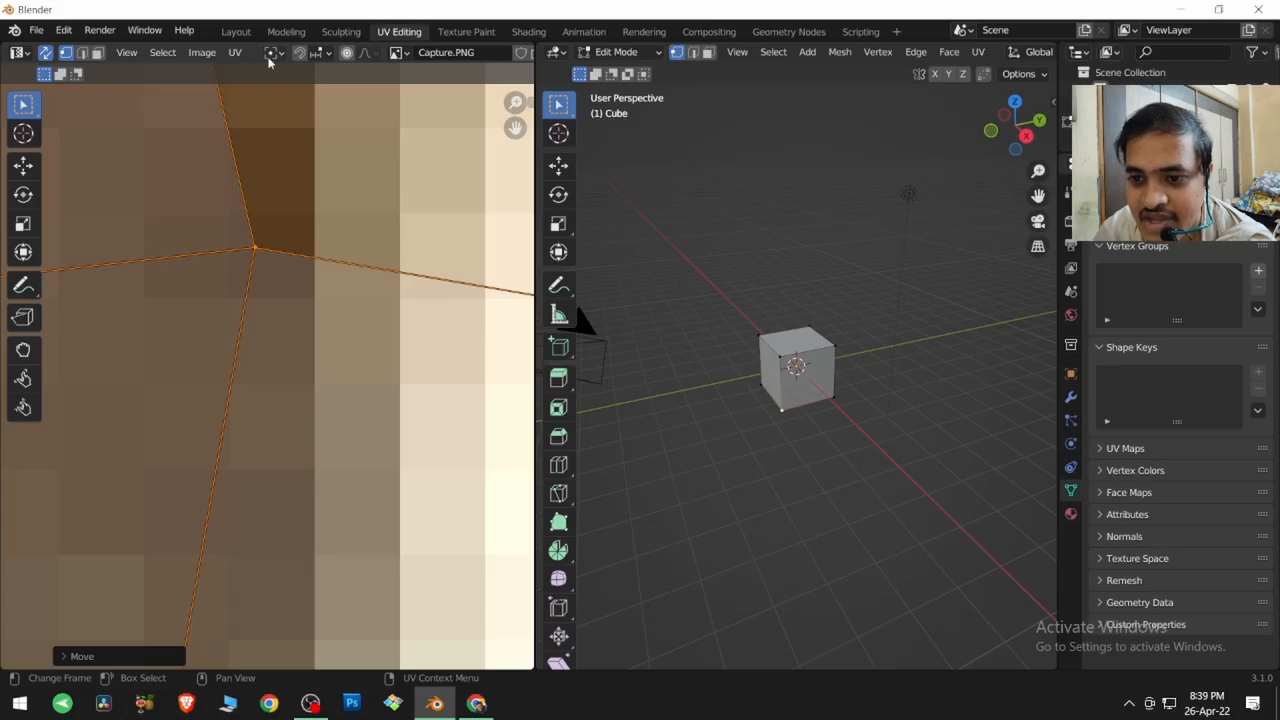
left_click(232, 53)
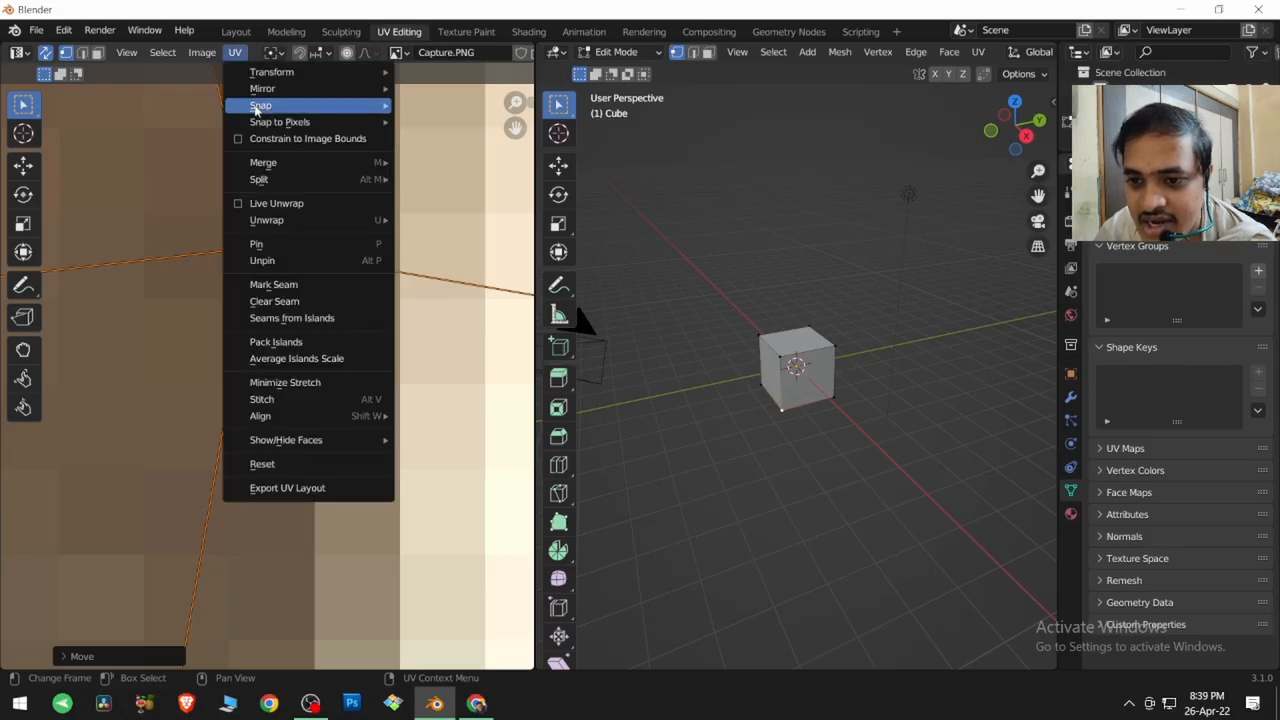
mouse_move(274, 125)
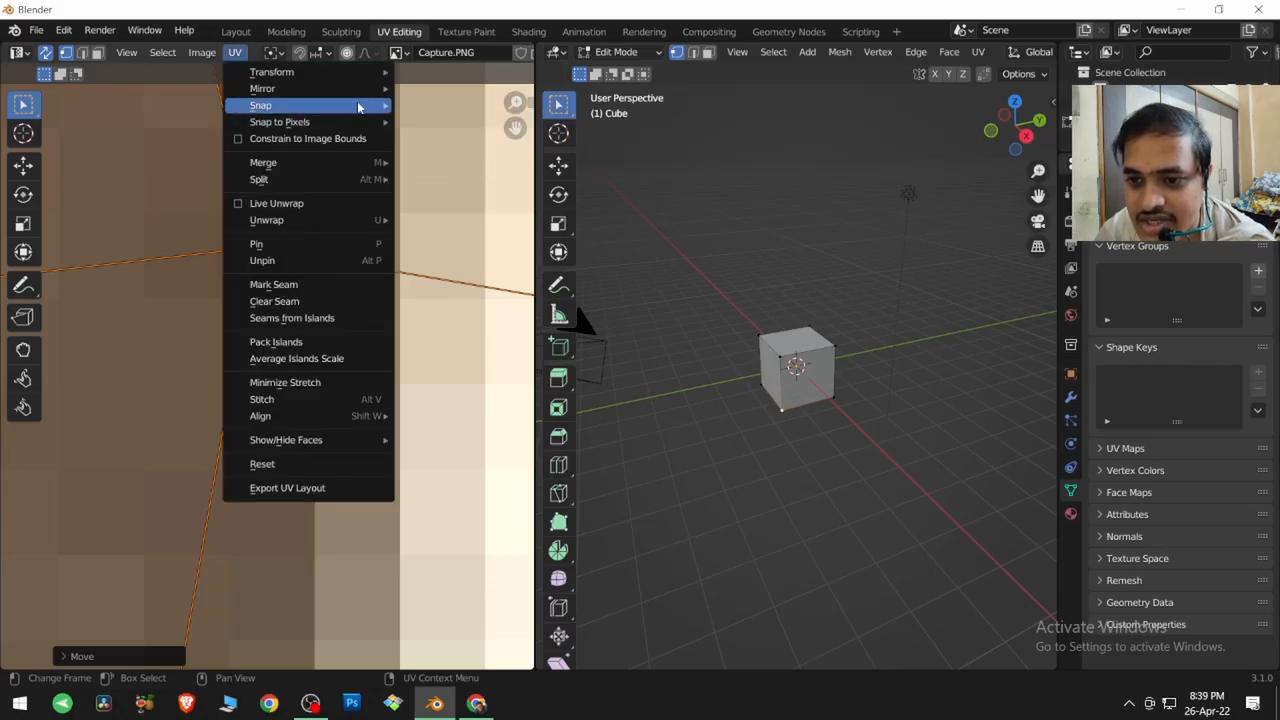
mouse_move(360, 107)
left_click(440, 106)
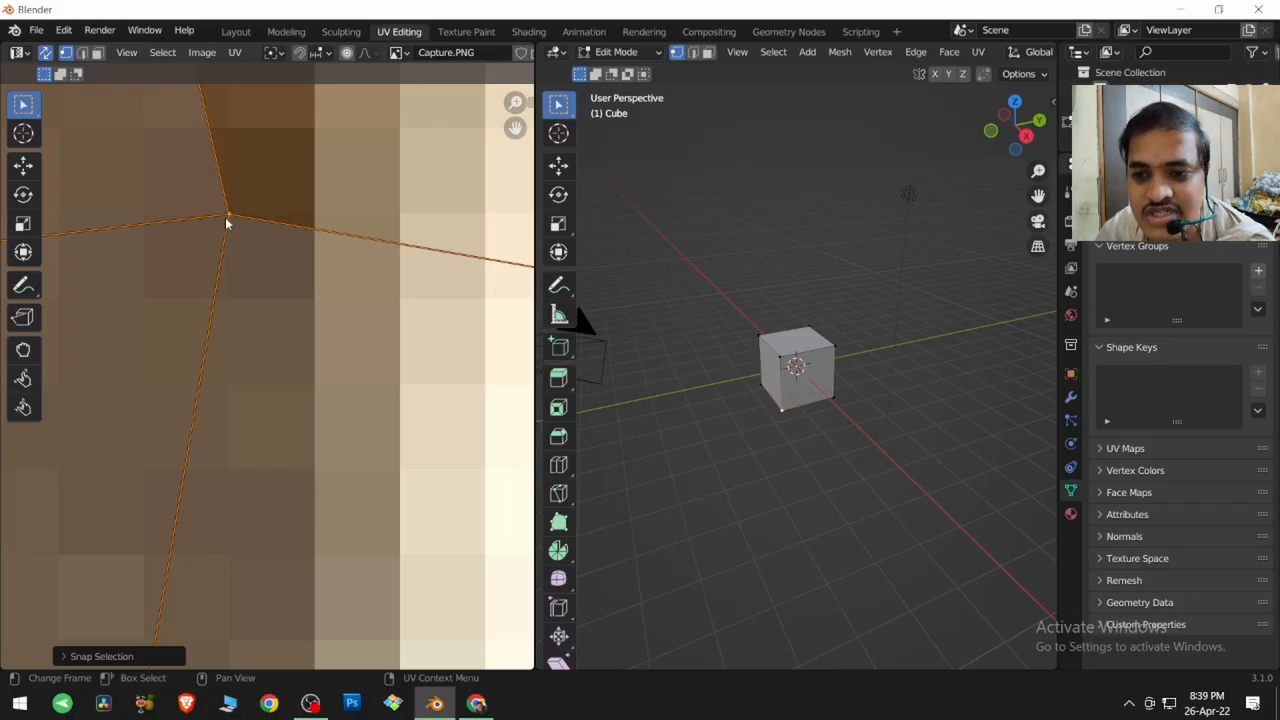
- Snap the selected UV vertex to the 2D cursor at the image's lower-left corner and view the whole layout
left_click(234, 53)
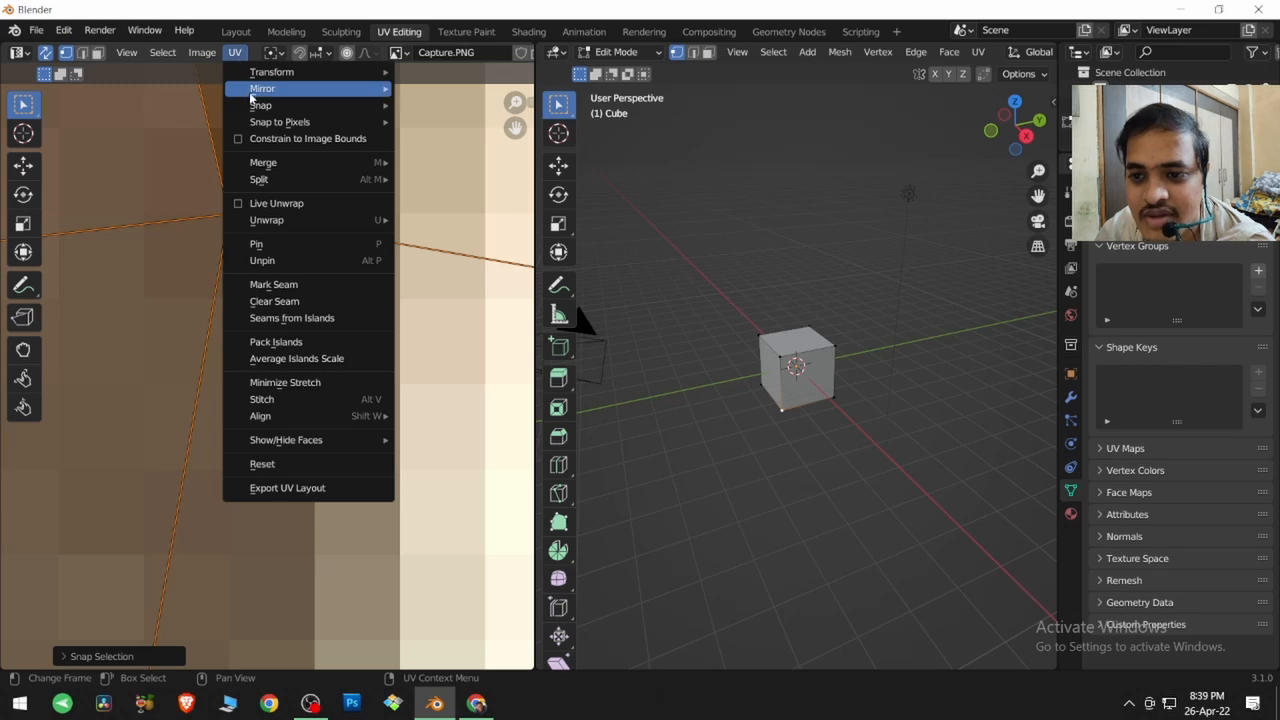
mouse_move(260, 107)
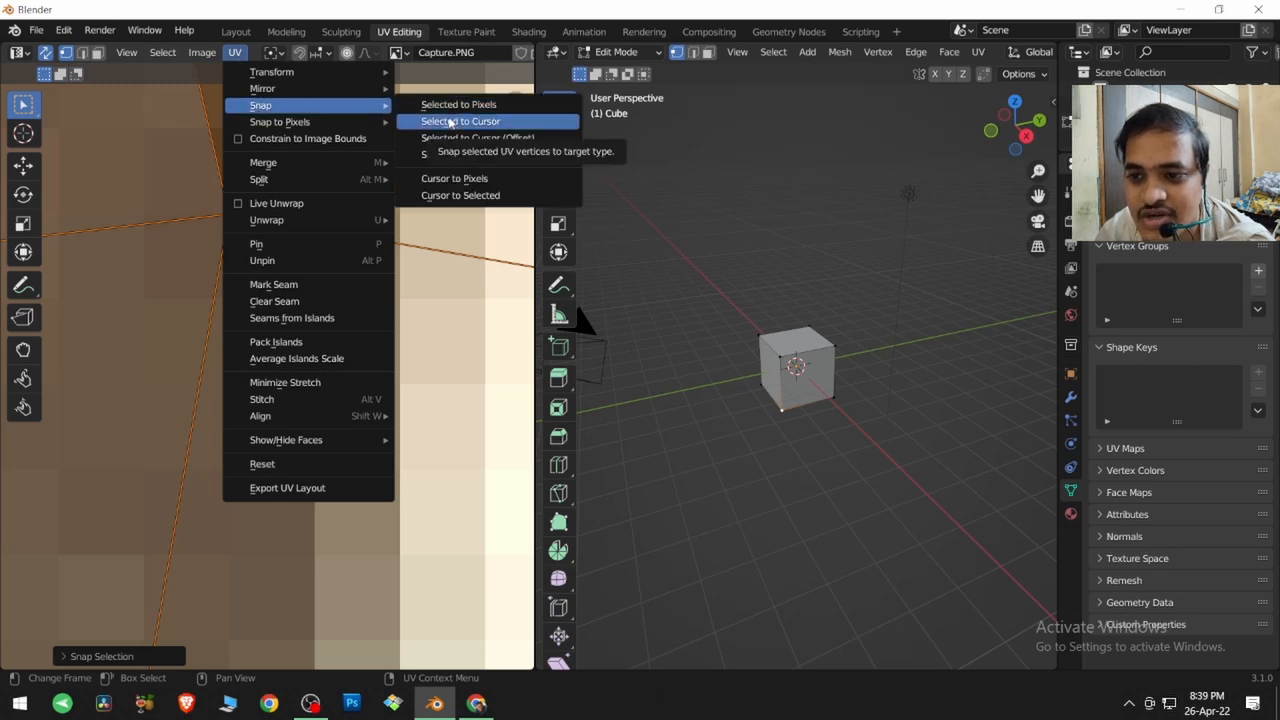
left_click(450, 121)
scroll(296, 365, "down", 10)
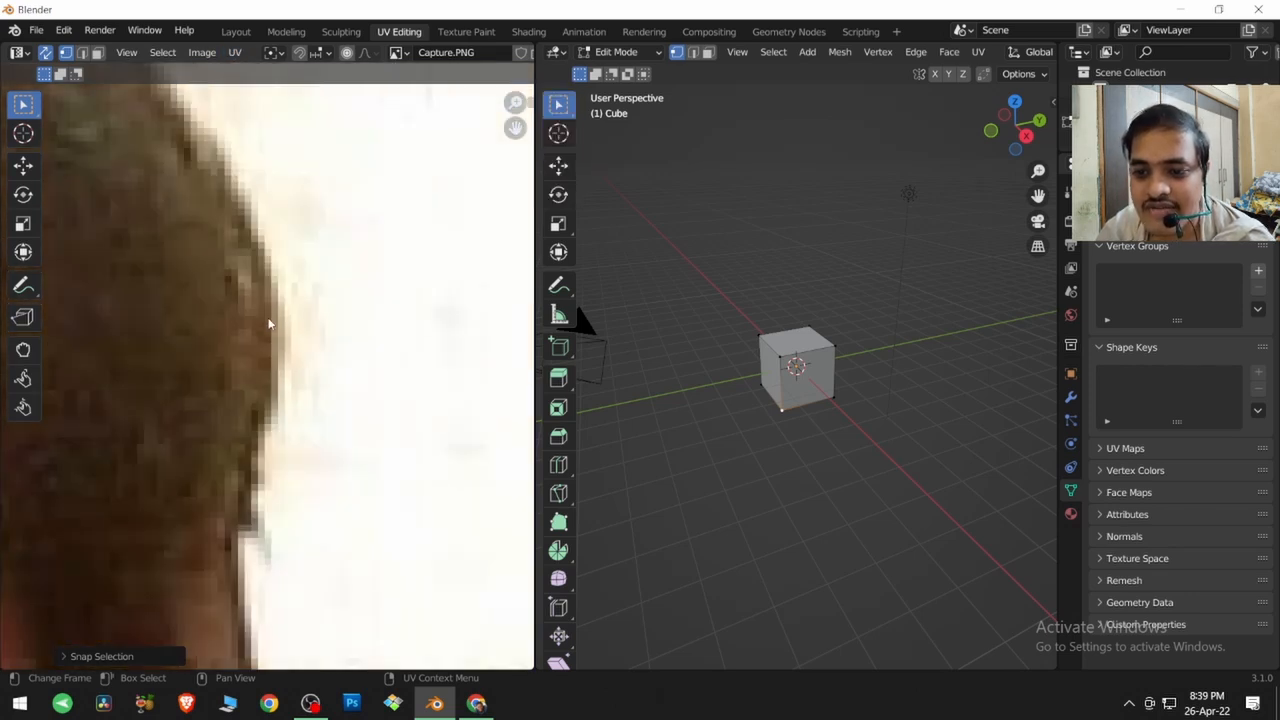
middle_click_drag(202, 387, 300, 301)
scroll(300, 301, "down", 5)
middle_click_drag(138, 600, 291, 339)
scroll(164, 561, "up", 3)
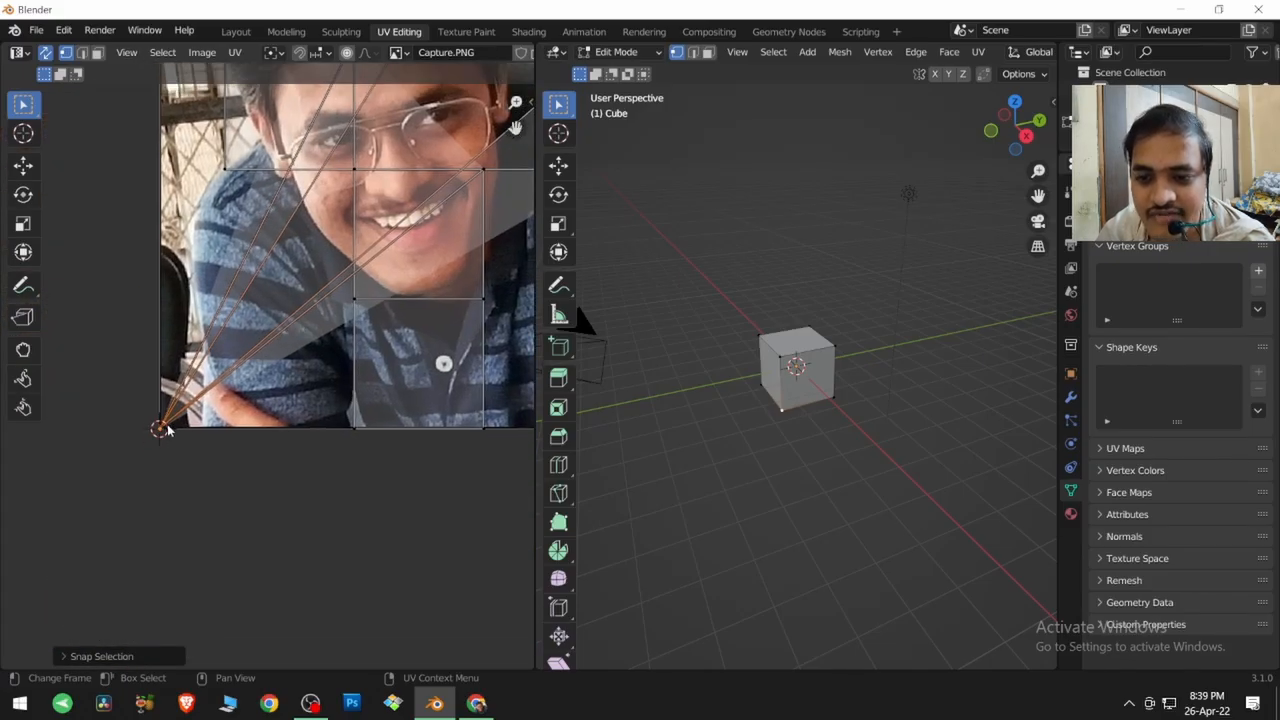
middle_click_drag(281, 329, 185, 470)
scroll(185, 470, "down", 2)
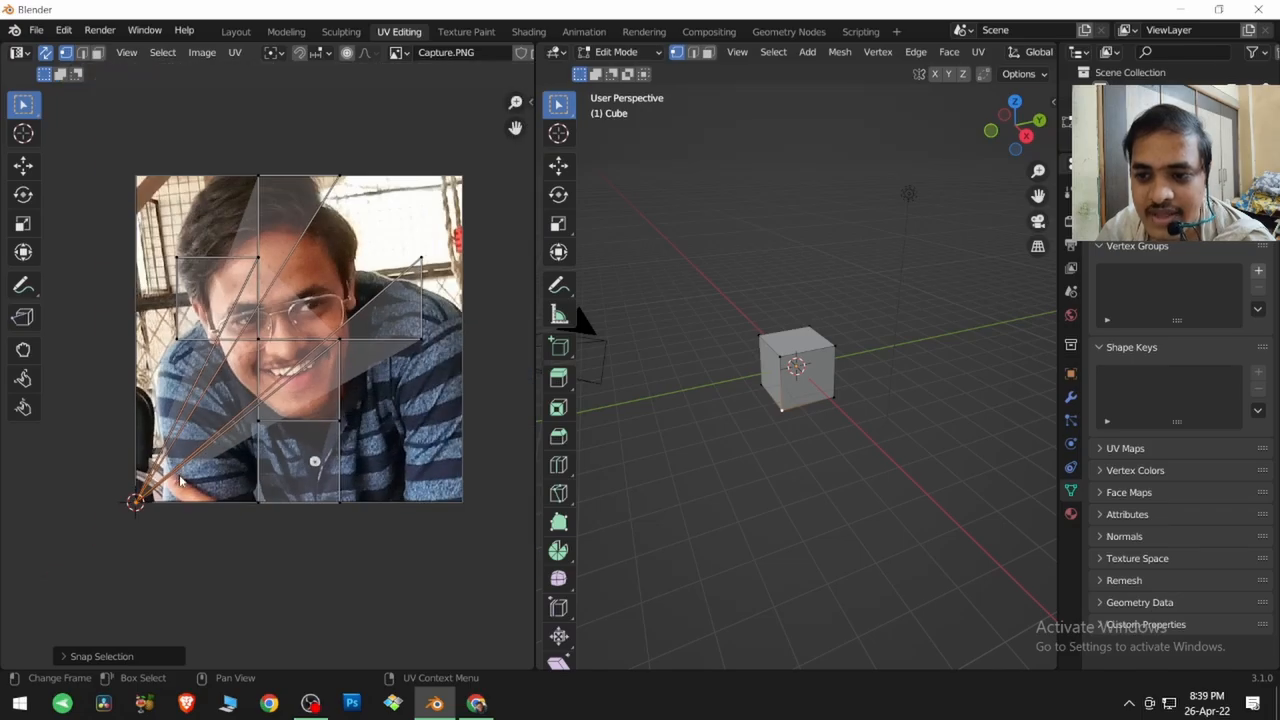
- Undo the vertex's snap to the 2D cursor, redoing and undoing it to compare both states
key("ctrl+s")
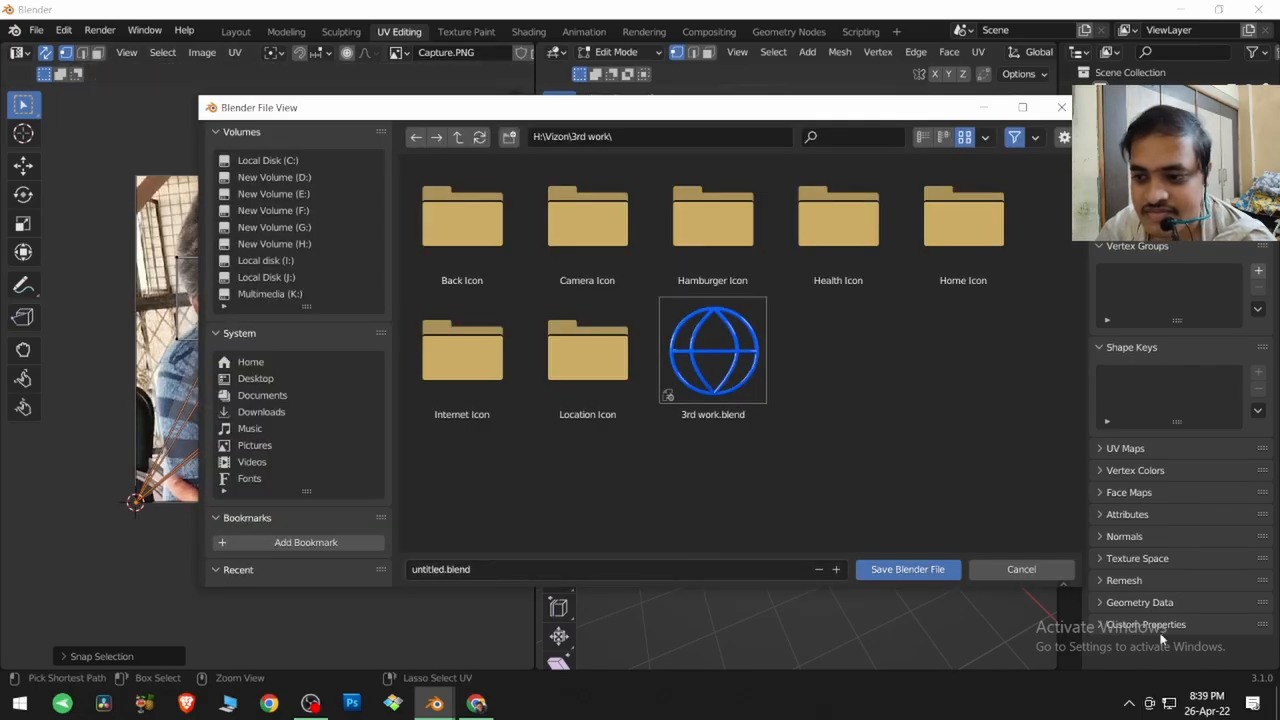
left_click(1000, 567)
key("ctrl+z")
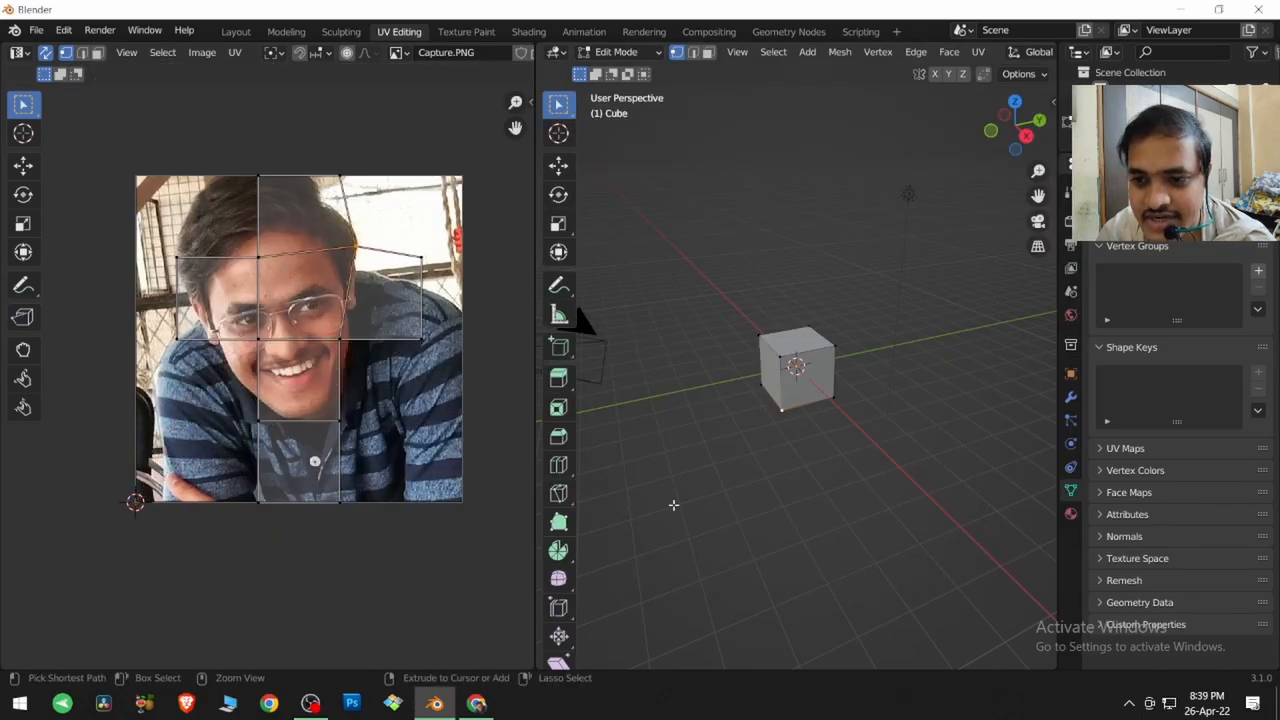
key("ctrl+shift+z")
key("ctrl+z")
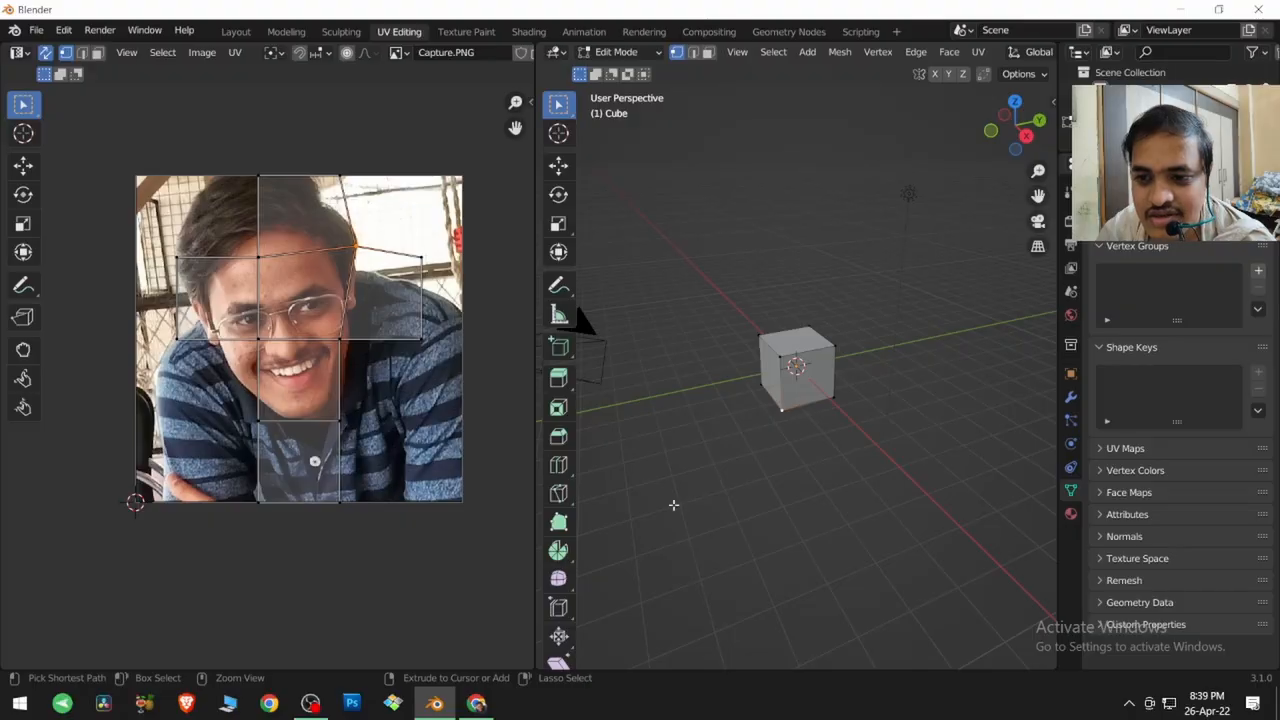
key("ctrl+shift+z")
key("ctrl+z")
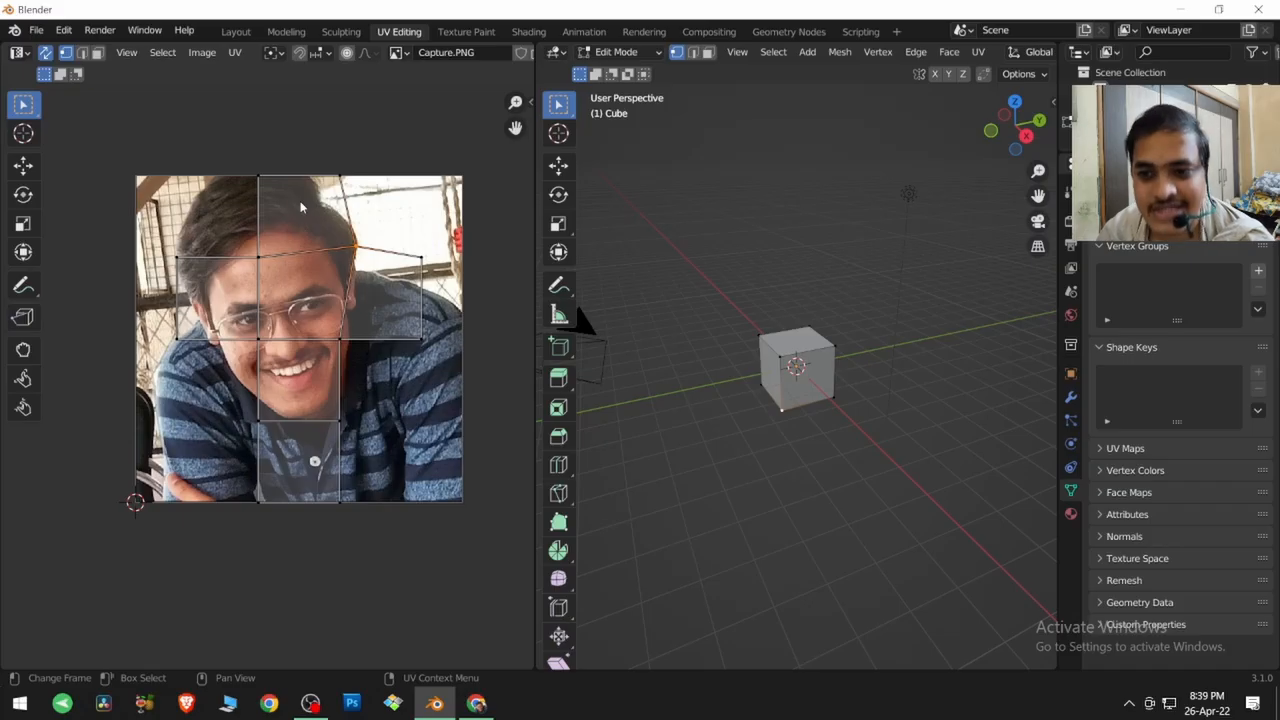
- Try to snap the UV vertices of the cross's right arm to the 2D cursor with Selected to Cursor, then undo and deselect
left_click(236, 55)
mouse_move(301, 122)
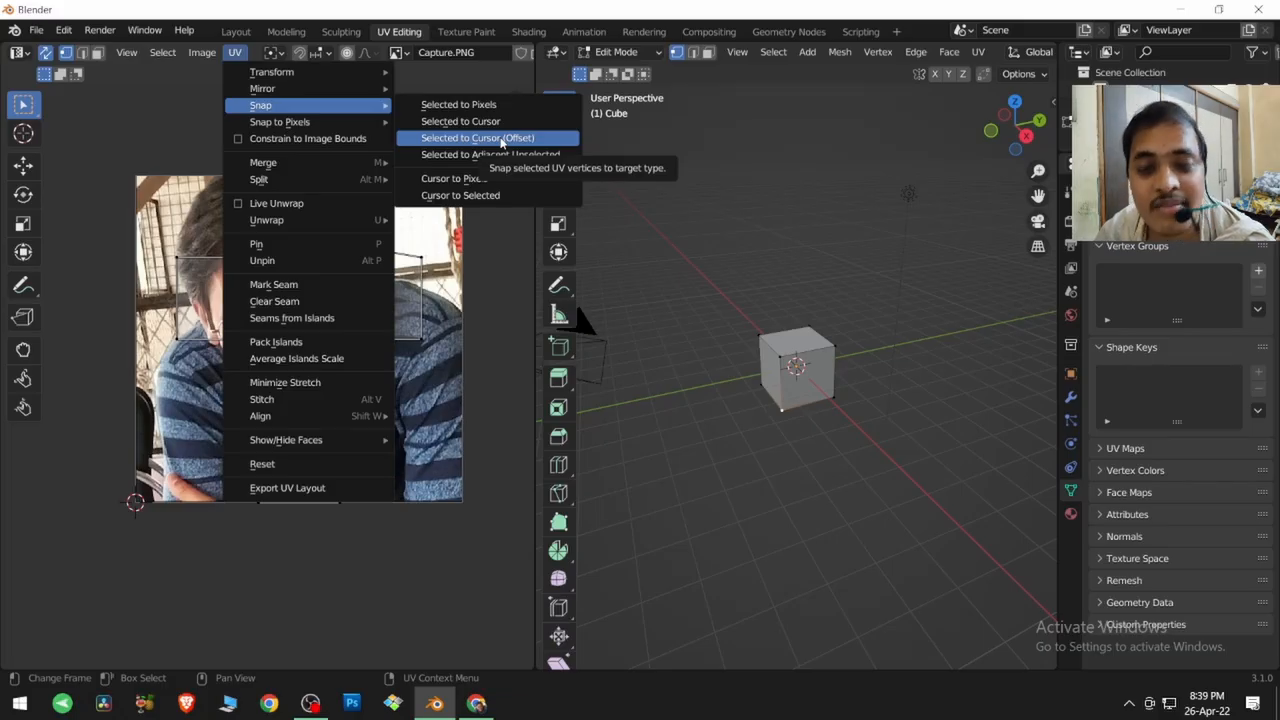
left_click_drag(462, 214, 392, 365)
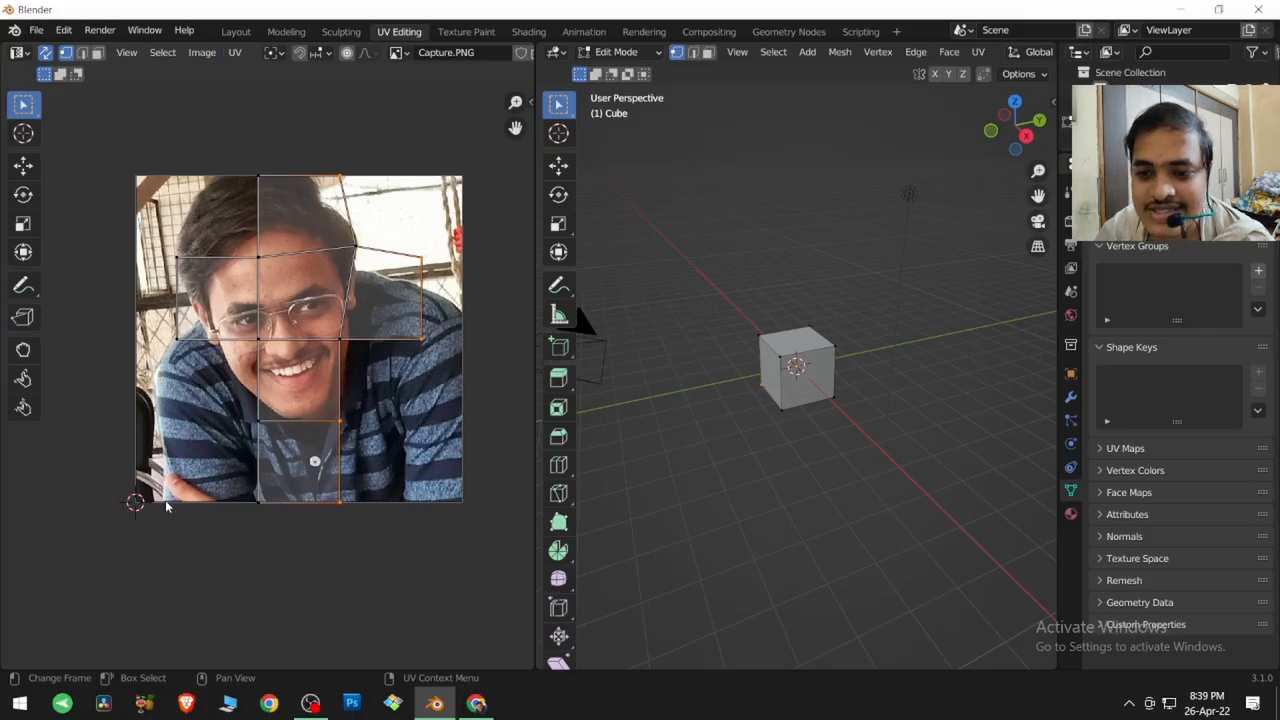
left_click(236, 54)
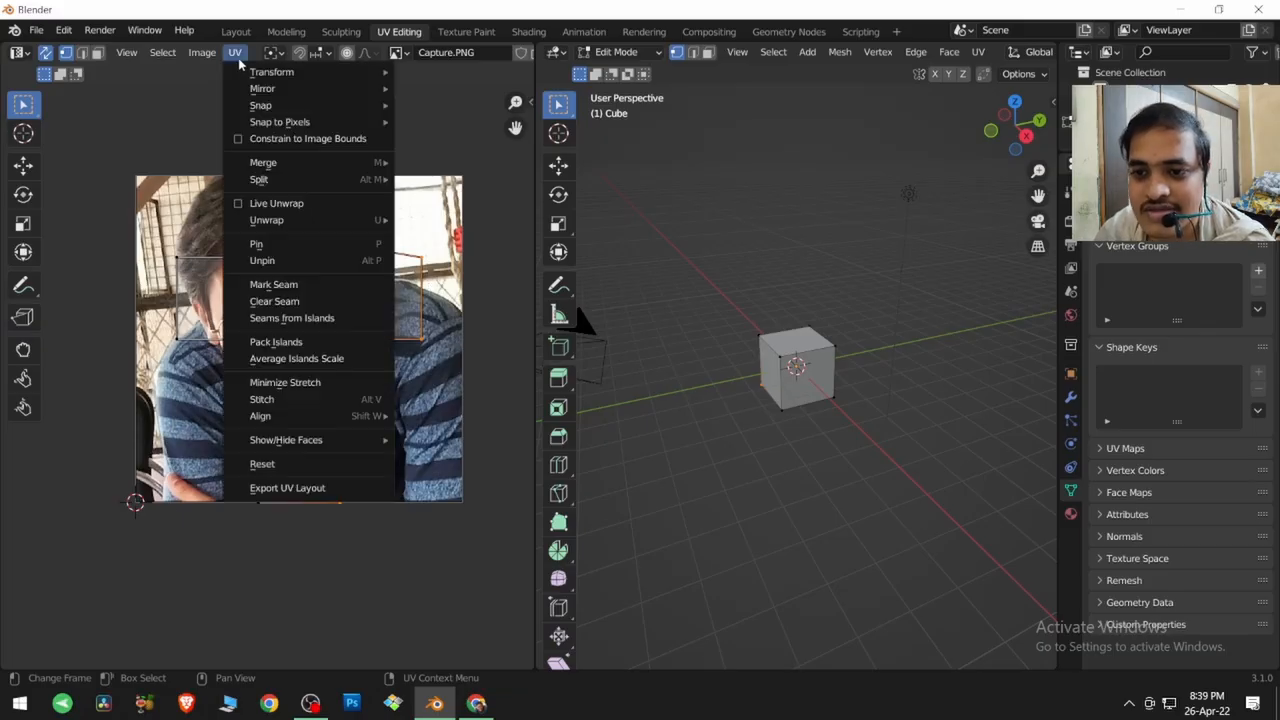
mouse_move(282, 95)
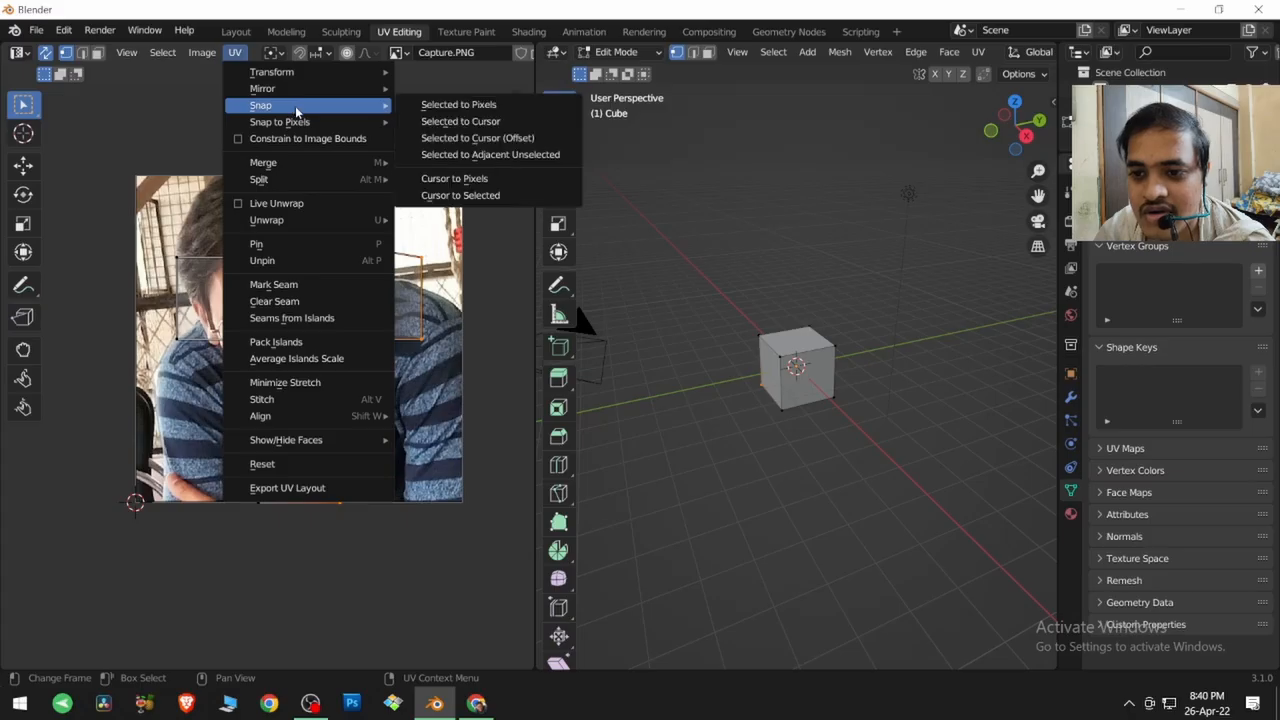
left_click(458, 122)
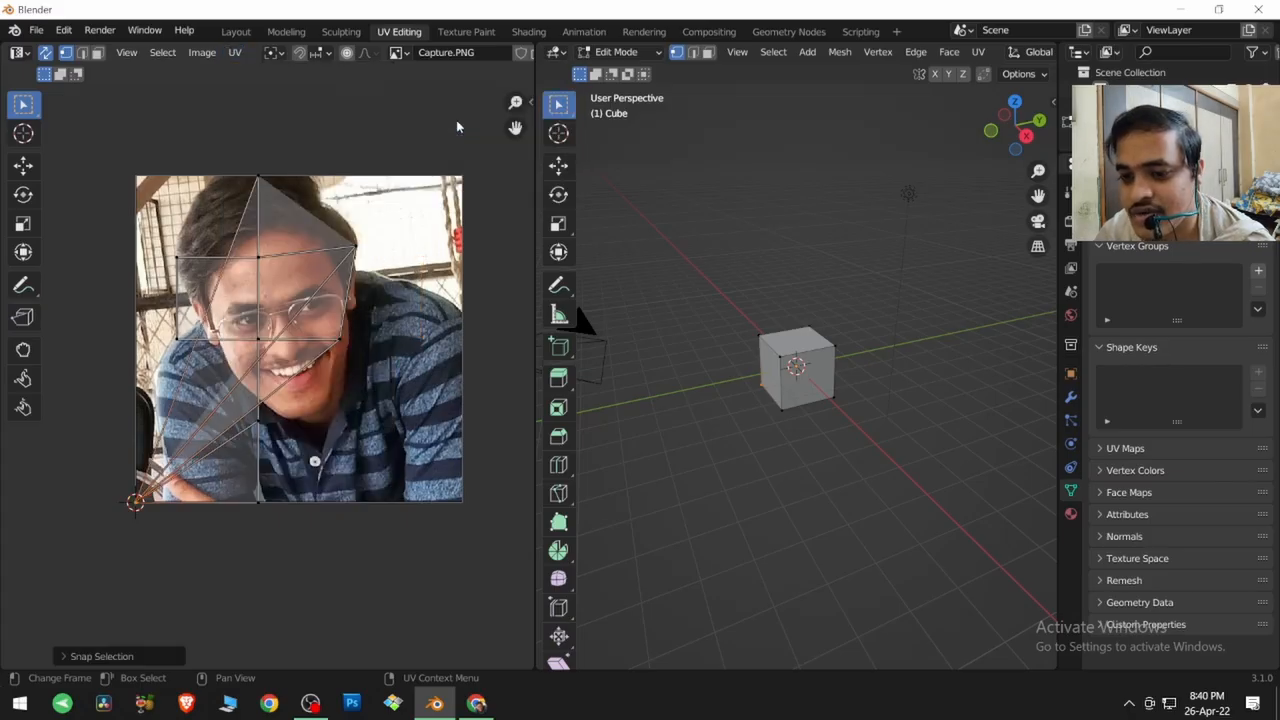
key("ctrl+z")
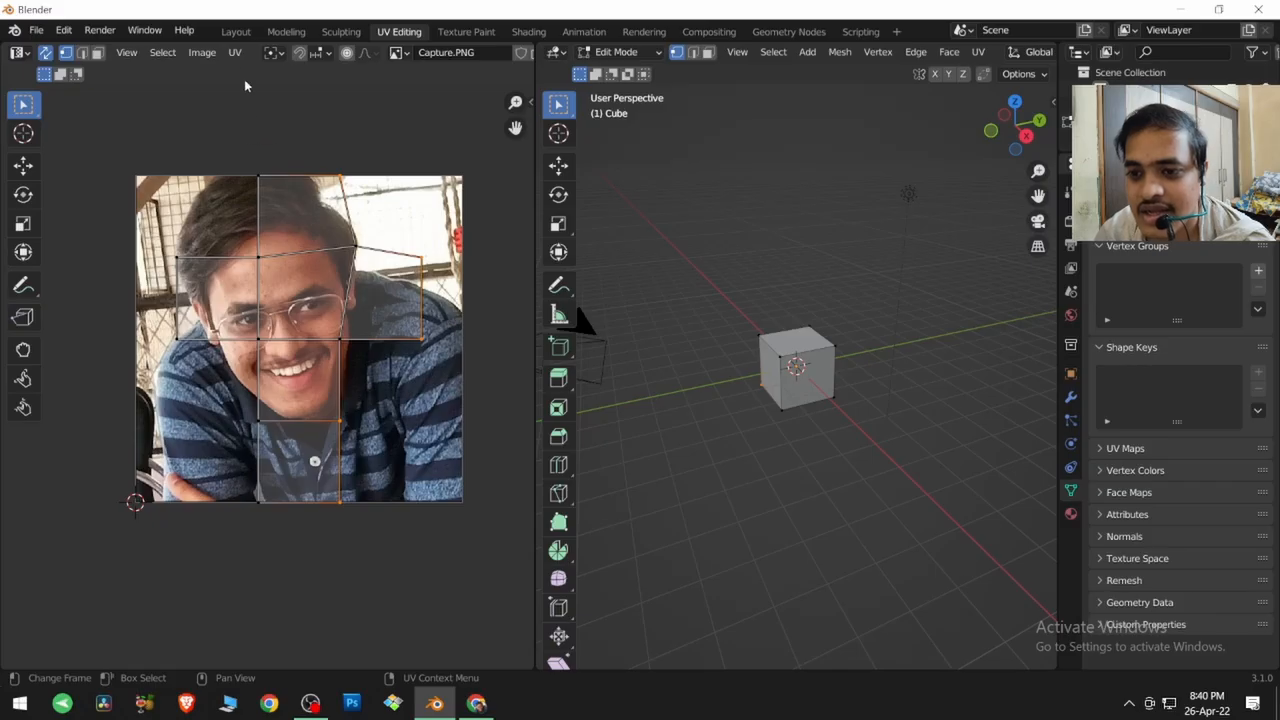
left_click(440, 434)
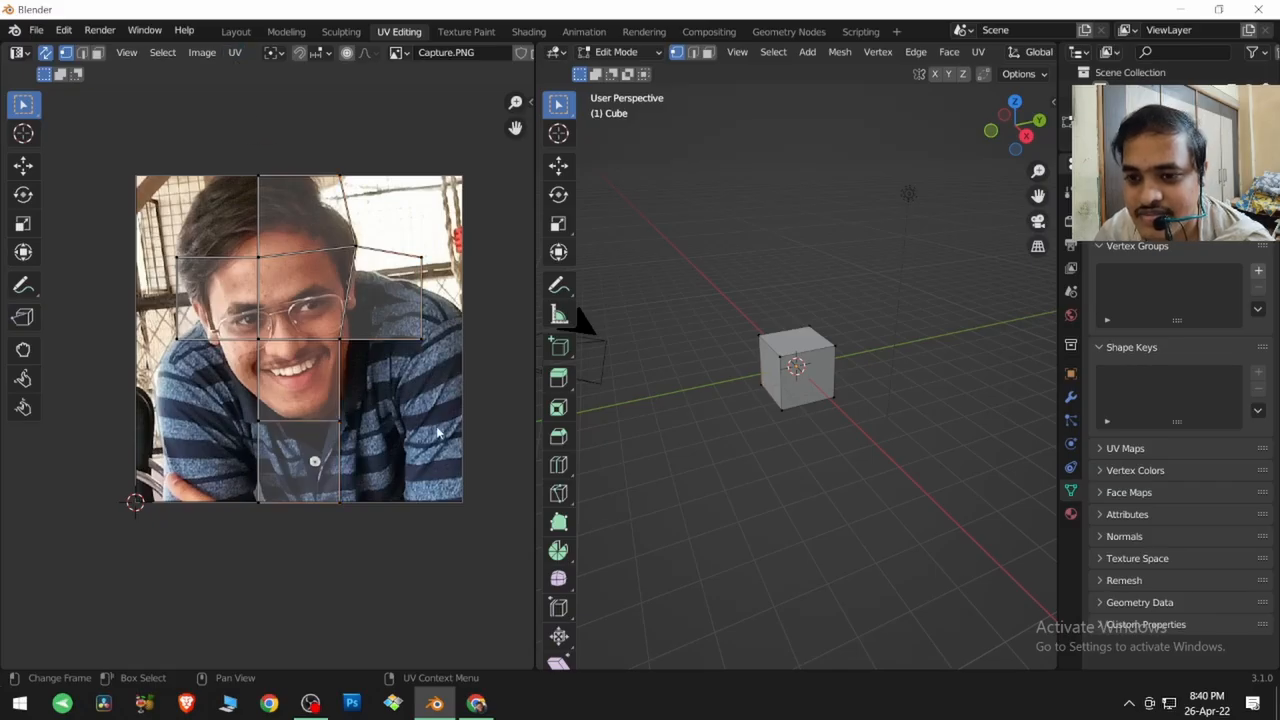
- Turn off UV sync selection, select the whole cube and box-select the two outermost UV vertices of the cross's right arm
left_click(44, 52)
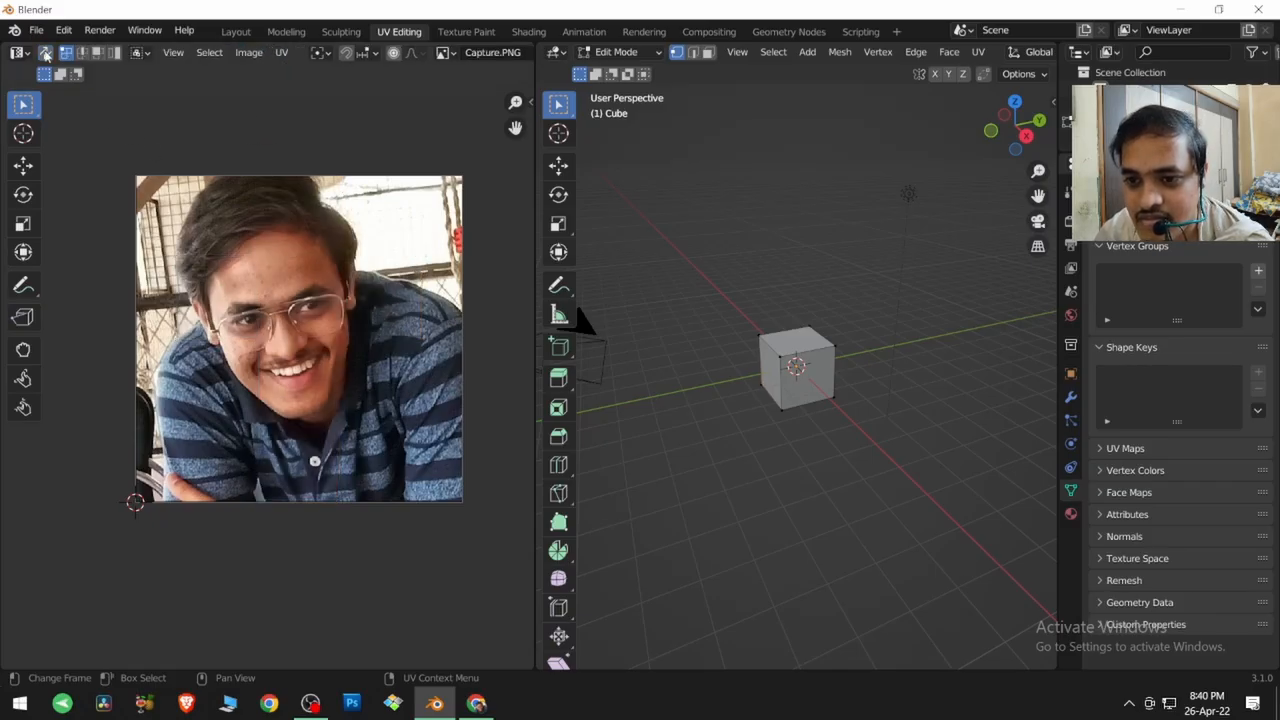
key("a")
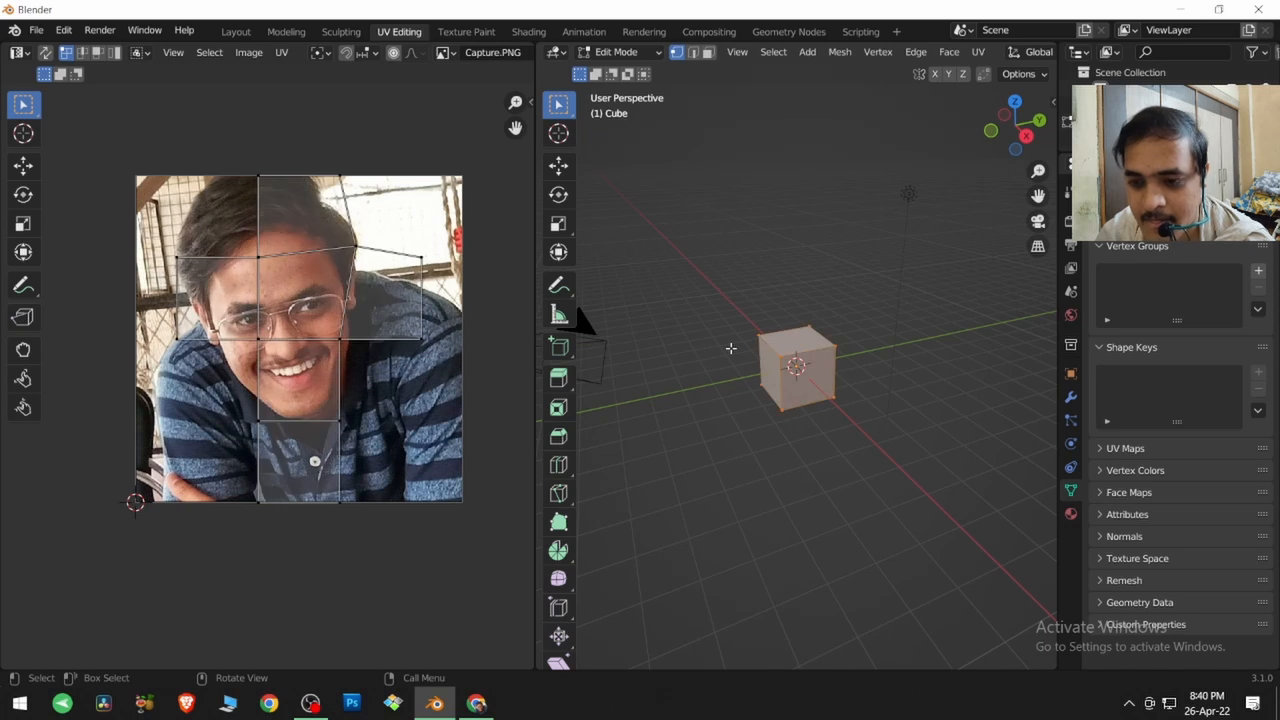
key("b")
left_click_drag(378, 375, 377, 370)
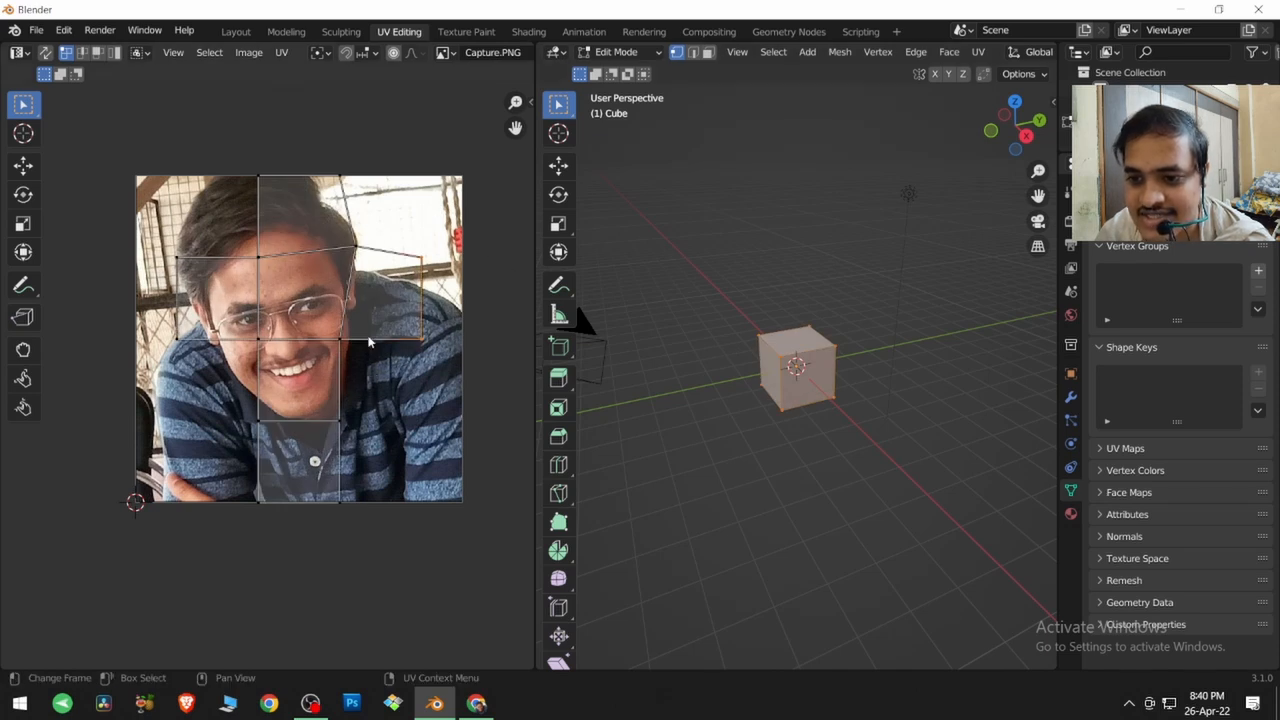
- Try to snap the two selected UV vertices with Selected to Cursor (Offset) and undo it
left_click(282, 53)
mouse_move(320, 105)
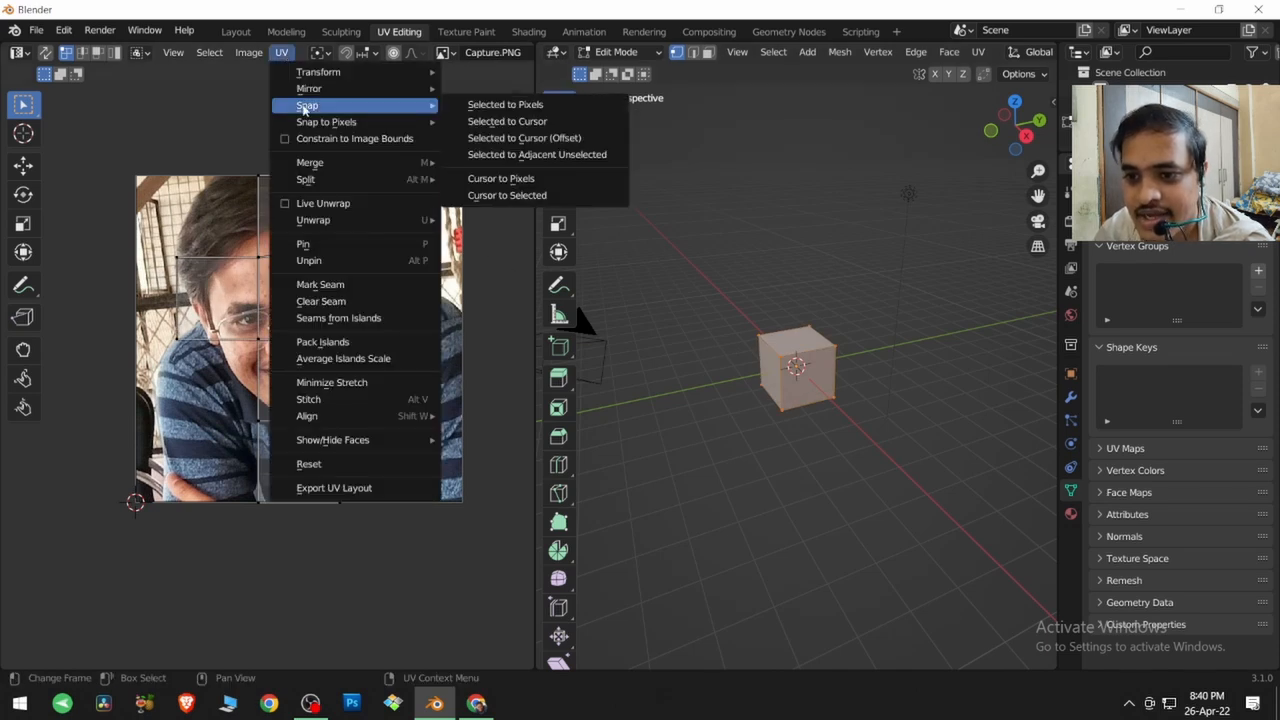
left_click(499, 141)
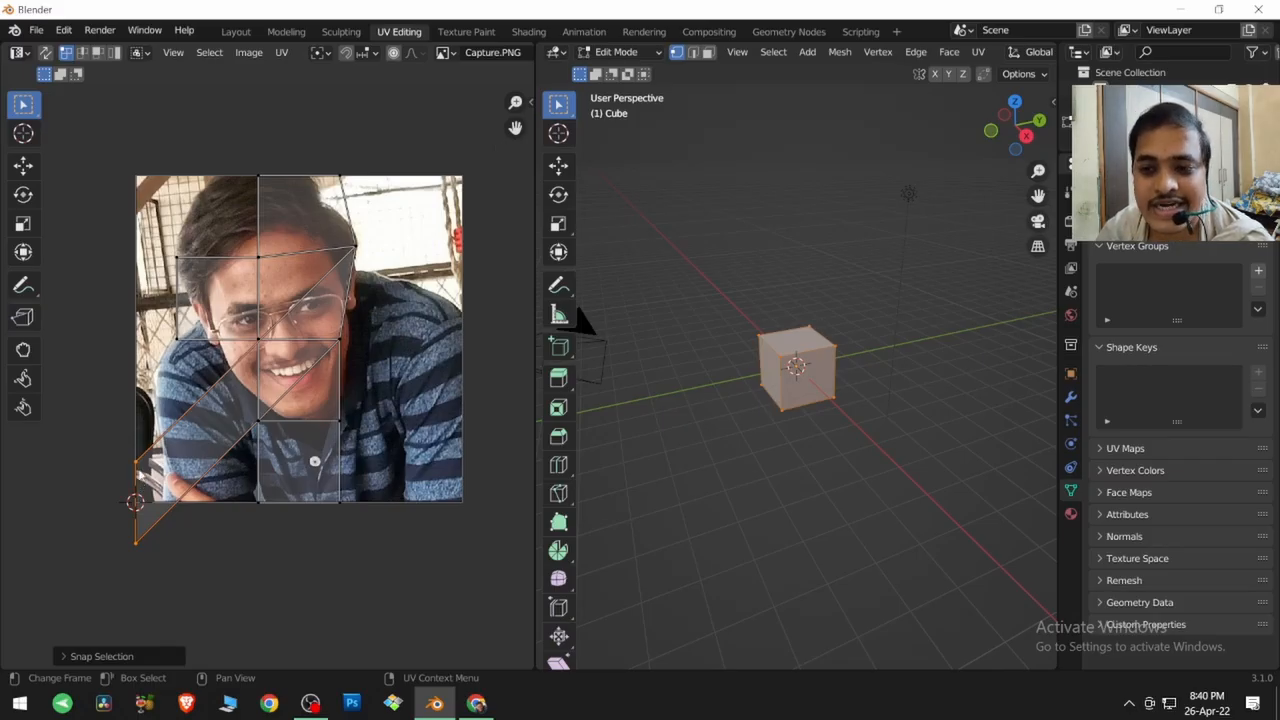
key("ctrl+z")
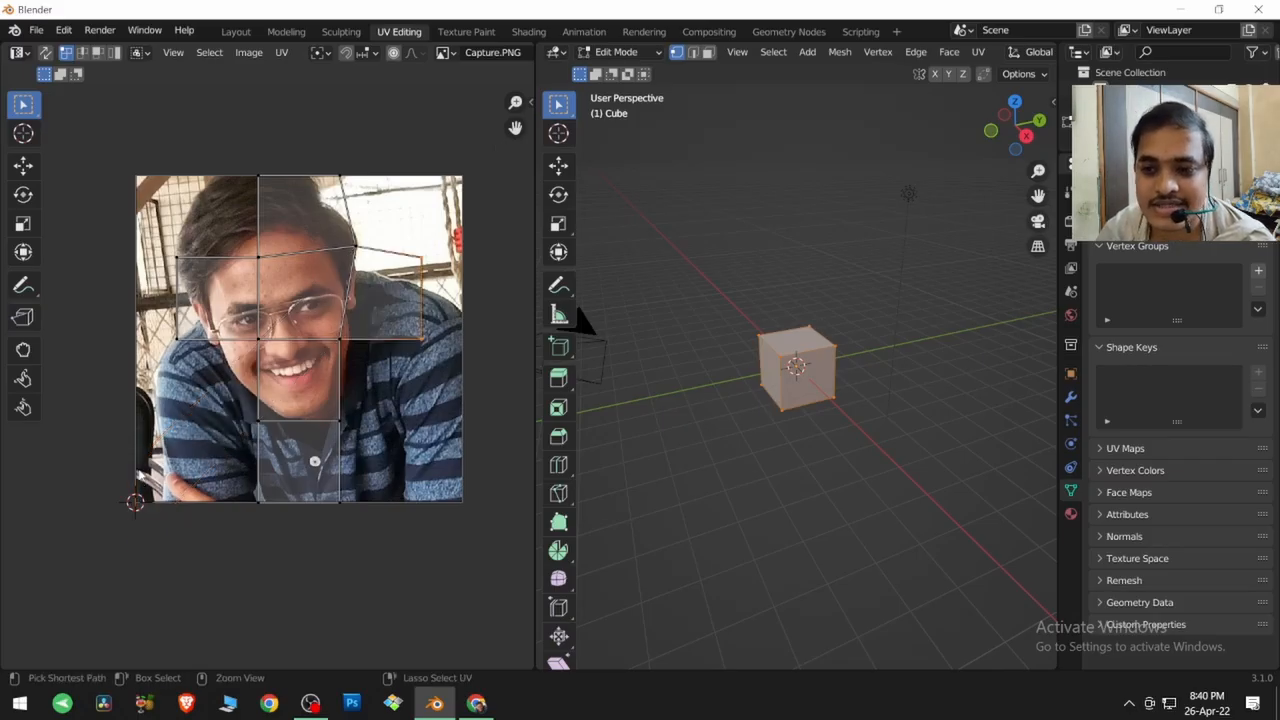
- Try to snap the two selected UV vertices with Selected to Adjacent Unselected, then undo the snap
left_click(281, 52)
mouse_move(313, 122)
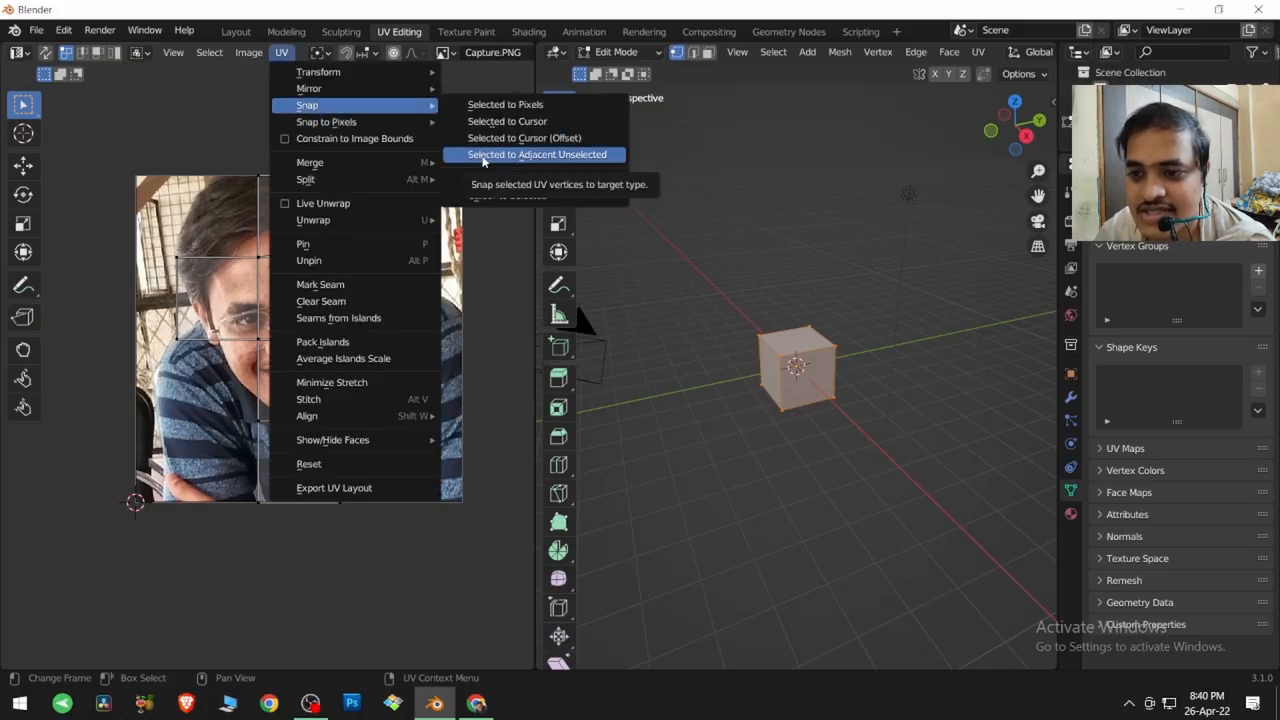
left_click(571, 155)
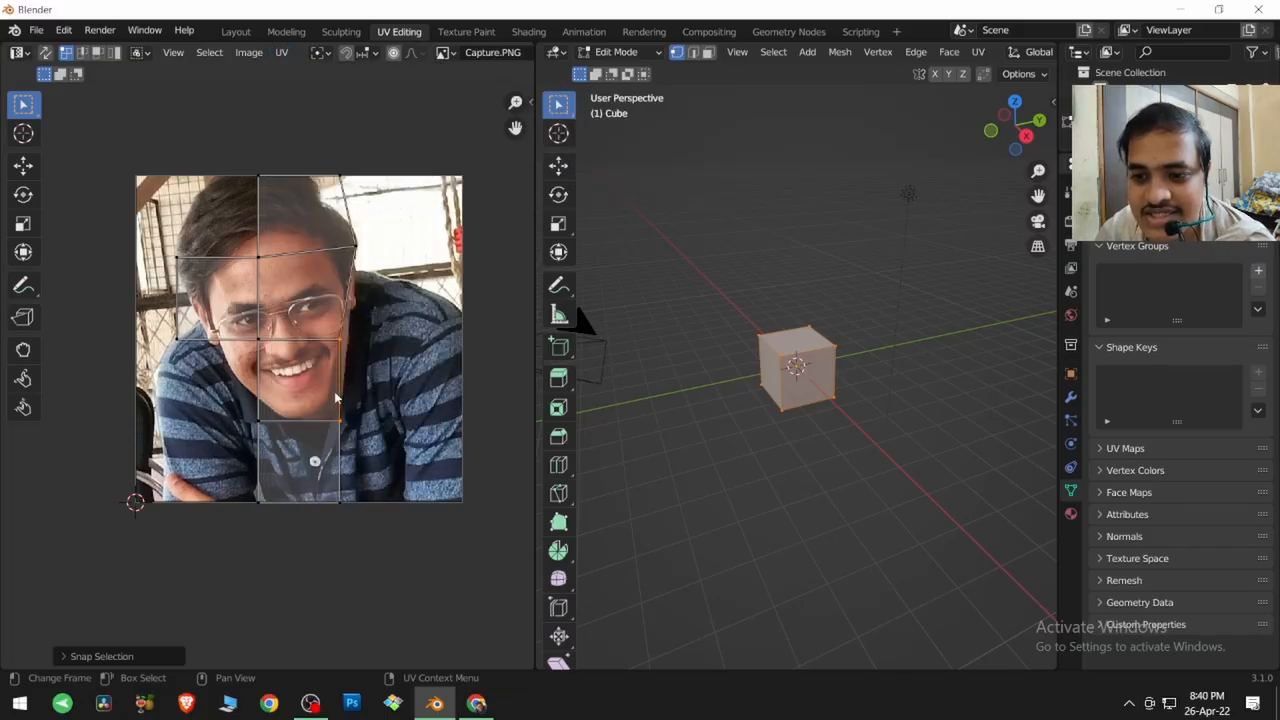
key("ctrl+z")
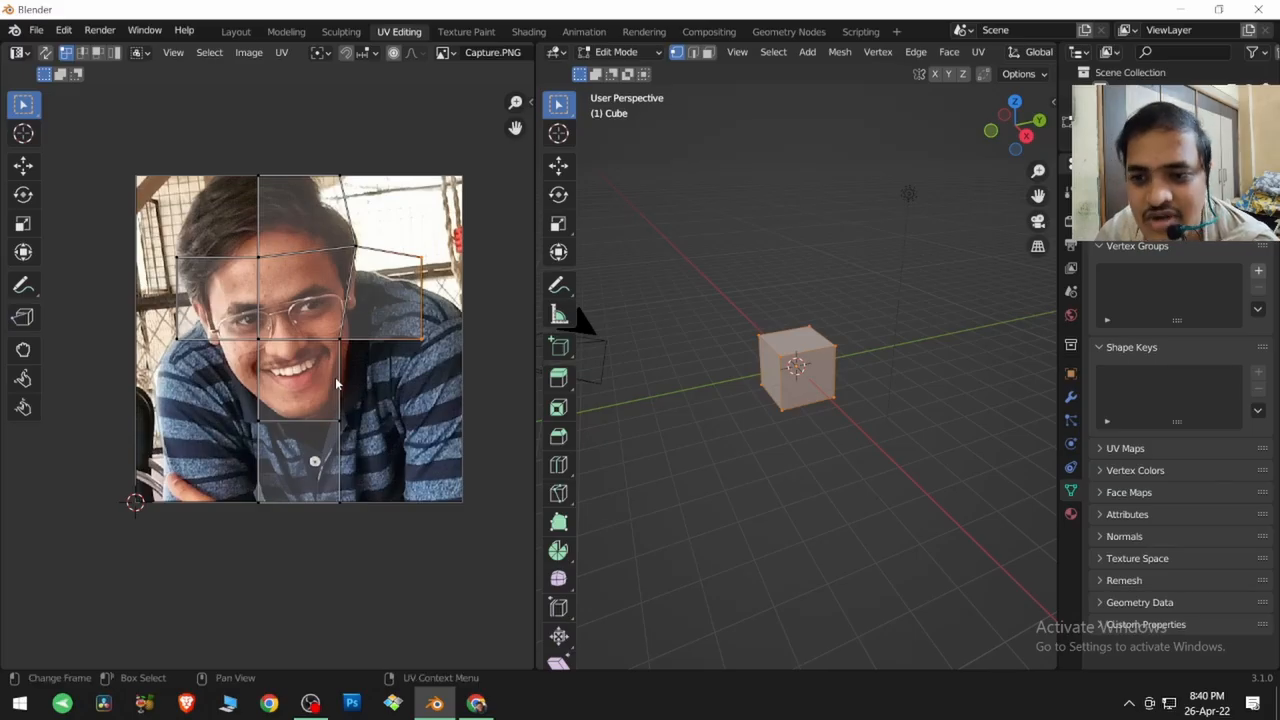
- Place the 2D cursor with the Cursor tool near the displaced UV vertex where the cross's right arm begins
left_click(282, 53)
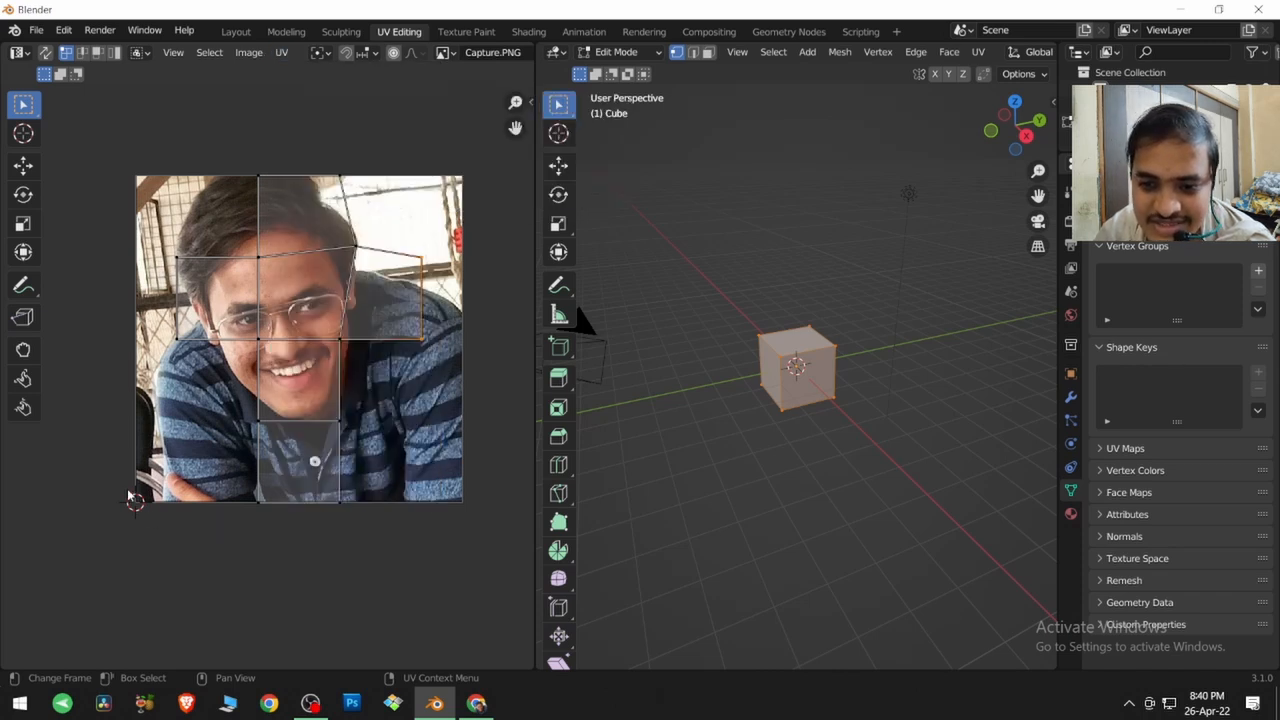
left_click(31, 139)
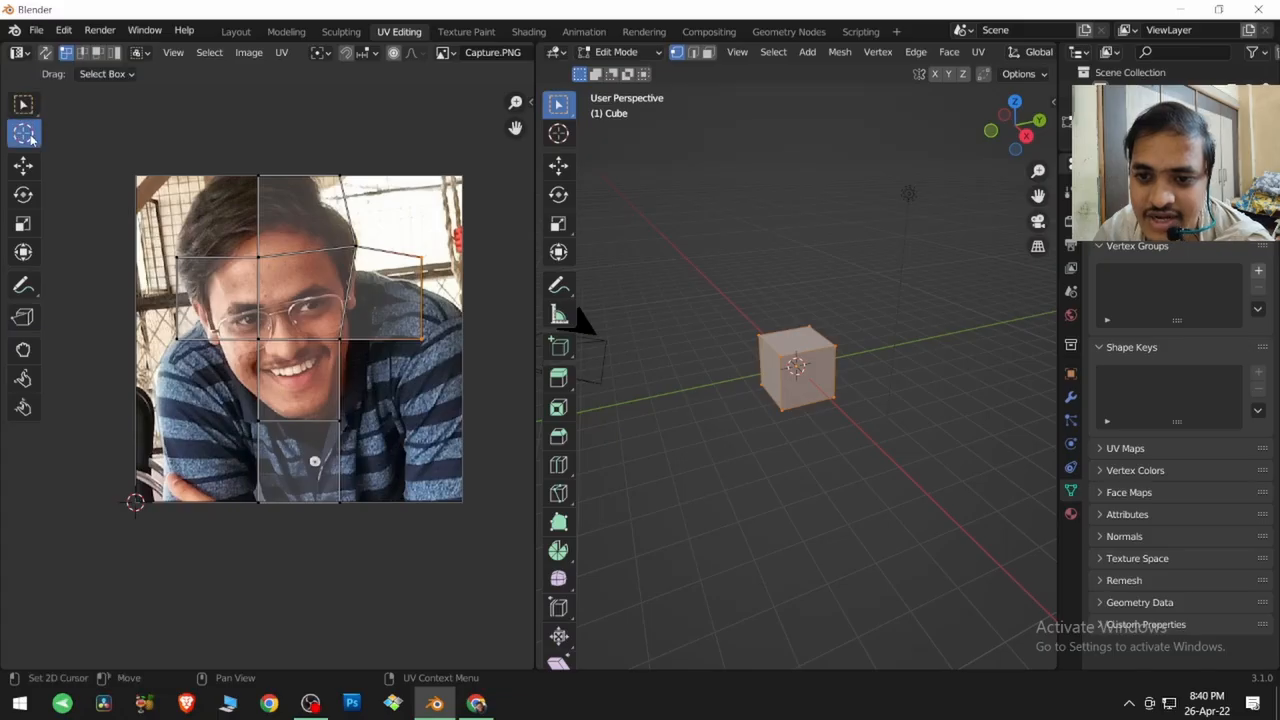
left_click_drag(199, 403, 353, 236)
scroll(353, 236, "up", 8)
middle_click_drag(355, 176, 300, 355)
scroll(282, 378, "up", 4)
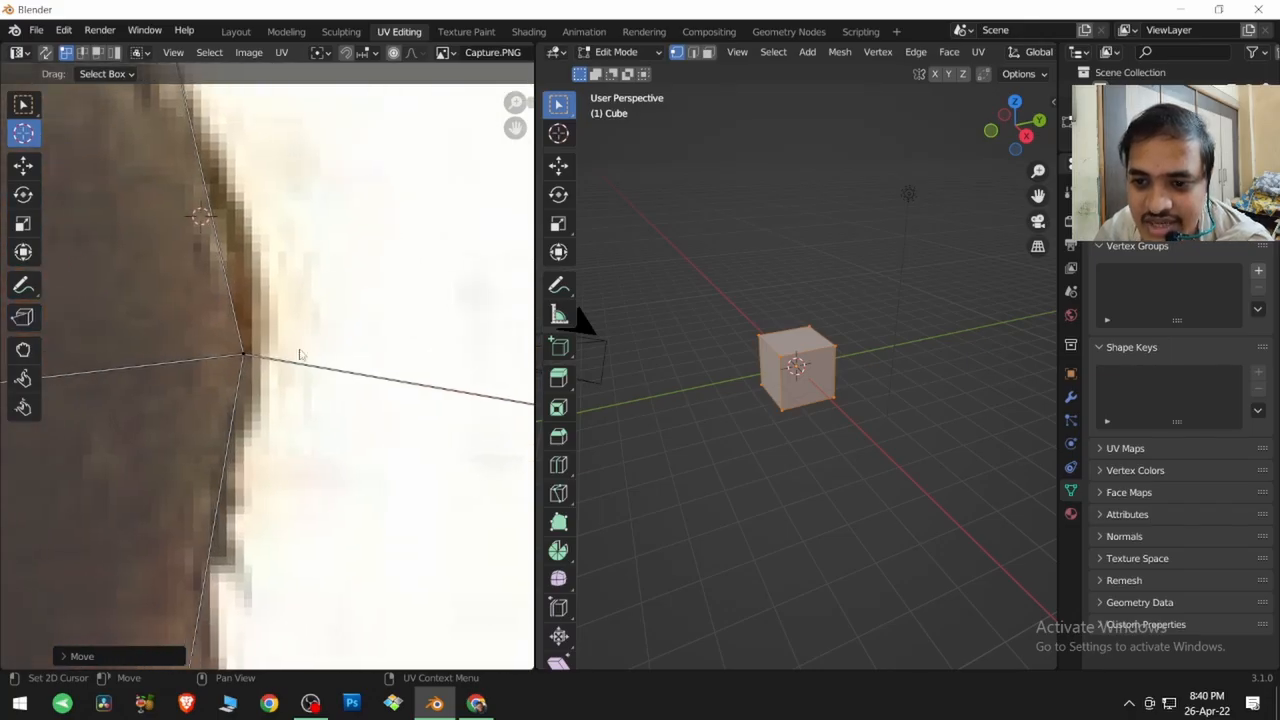
- Reposition the 2D cursor inside a single image pixel near the displaced UV vertex, away from the pixel's corners
scroll(300, 355, "up", 2)
middle_click_drag(310, 292, 345, 450)
left_click_drag(272, 310, 276, 311)
scroll(276, 311, "up", 7)
middle_click_drag(276, 311, 313, 379)
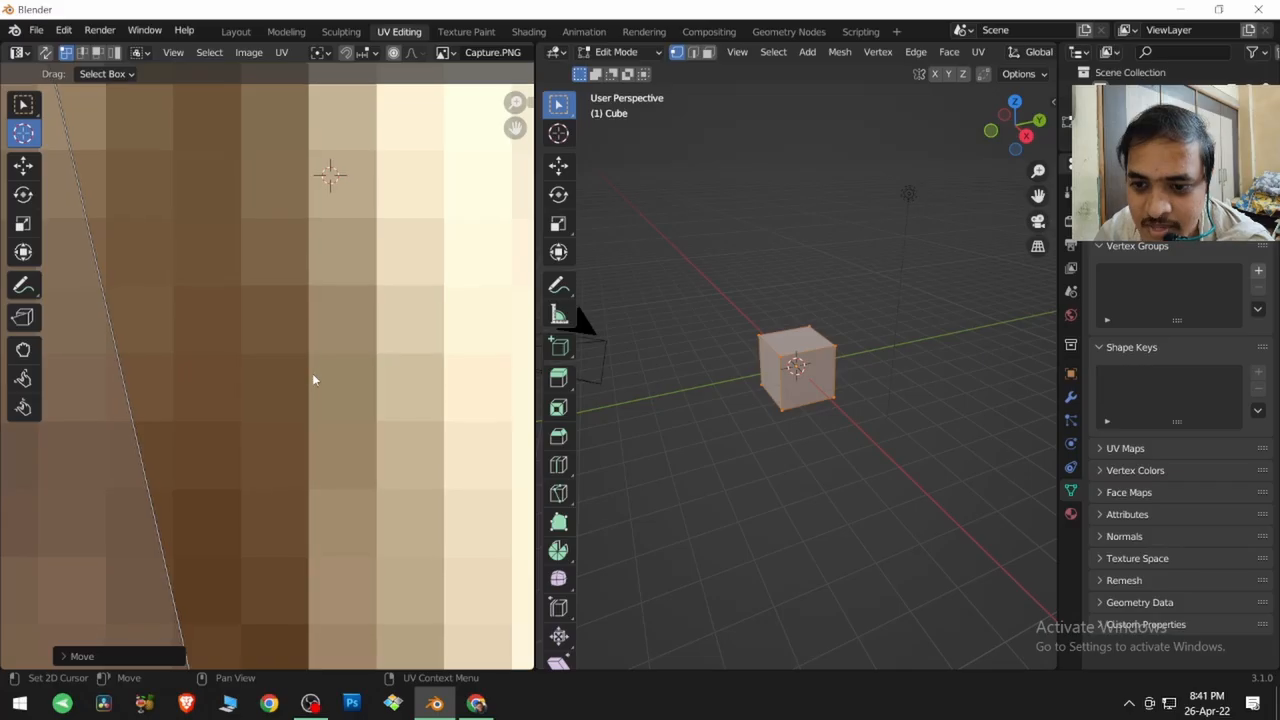
scroll(313, 379, "up", 3)
left_click_drag(287, 323, 238, 273)
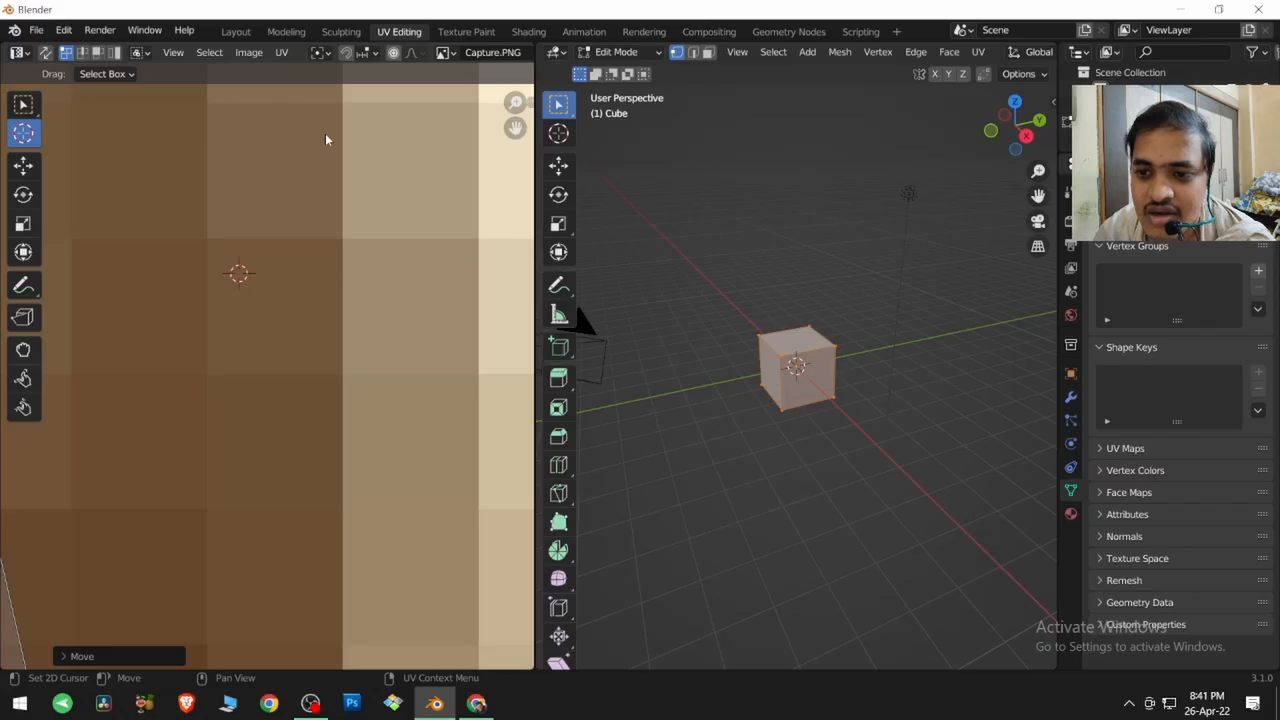
left_click_drag(280, 557, 245, 544)
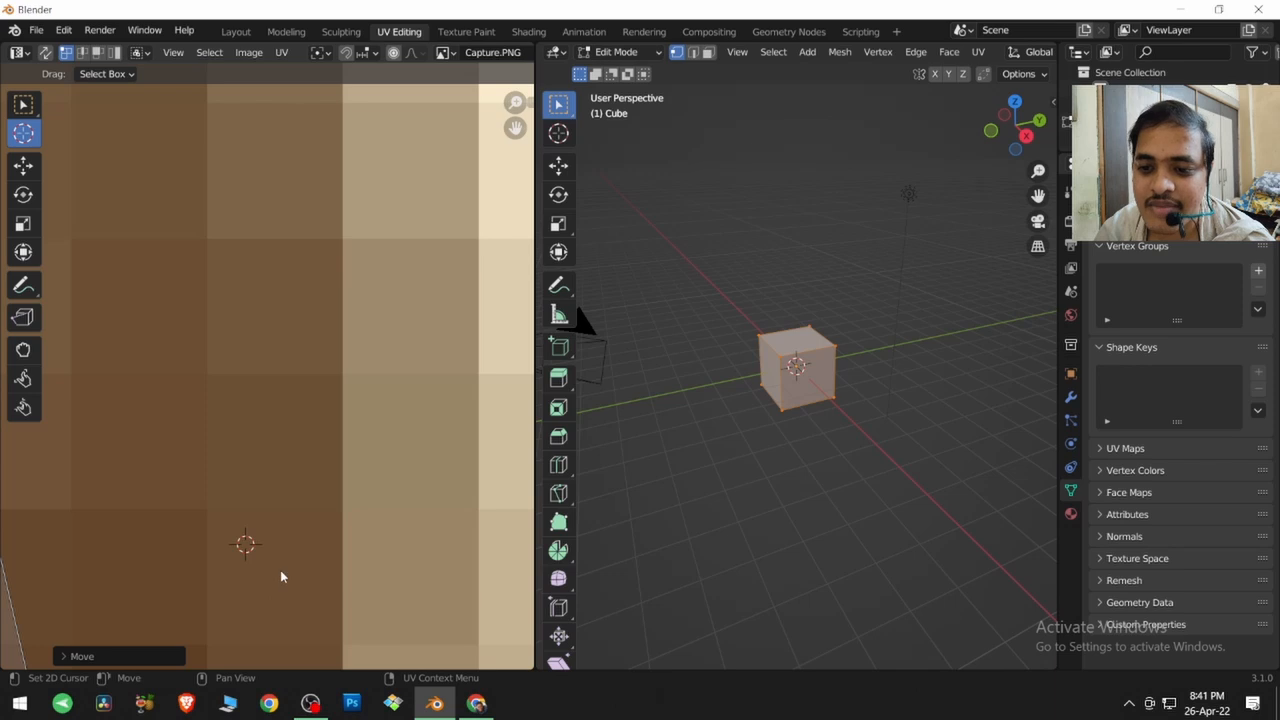
- Snap the 2D cursor to the nearest pixel corner with Cursor to Pixels
left_click(252, 53)
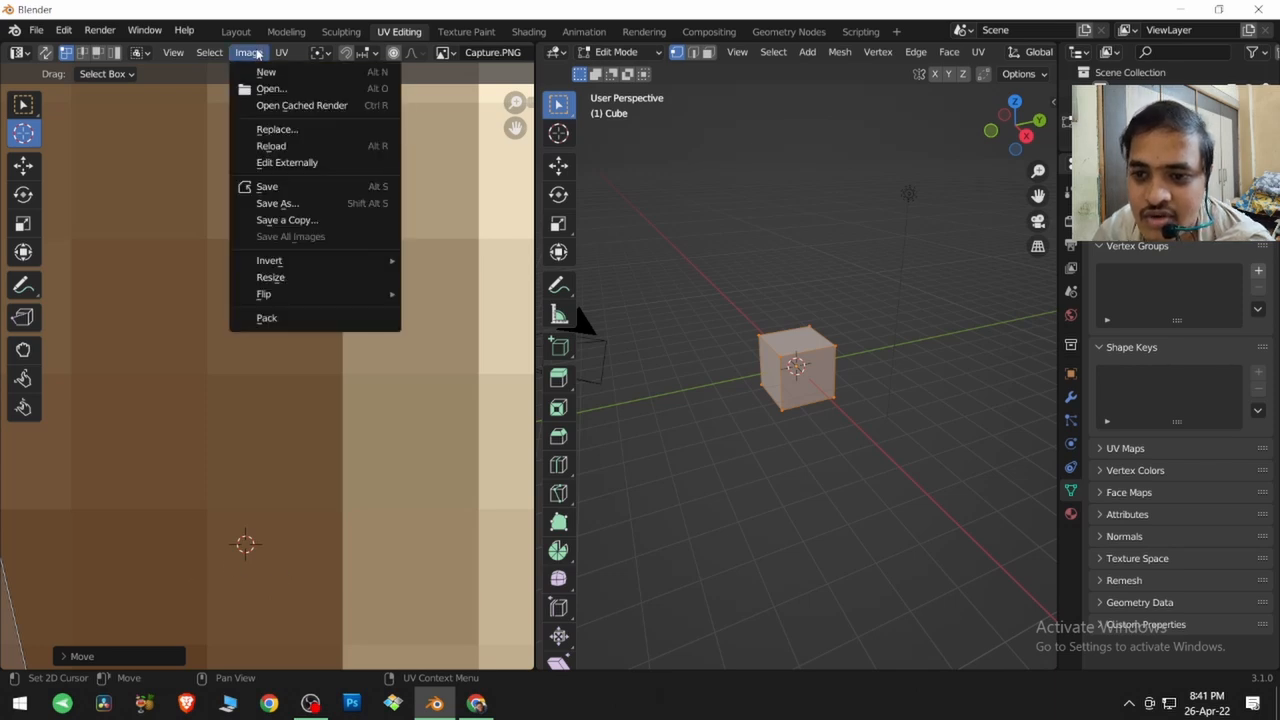
mouse_move(278, 56)
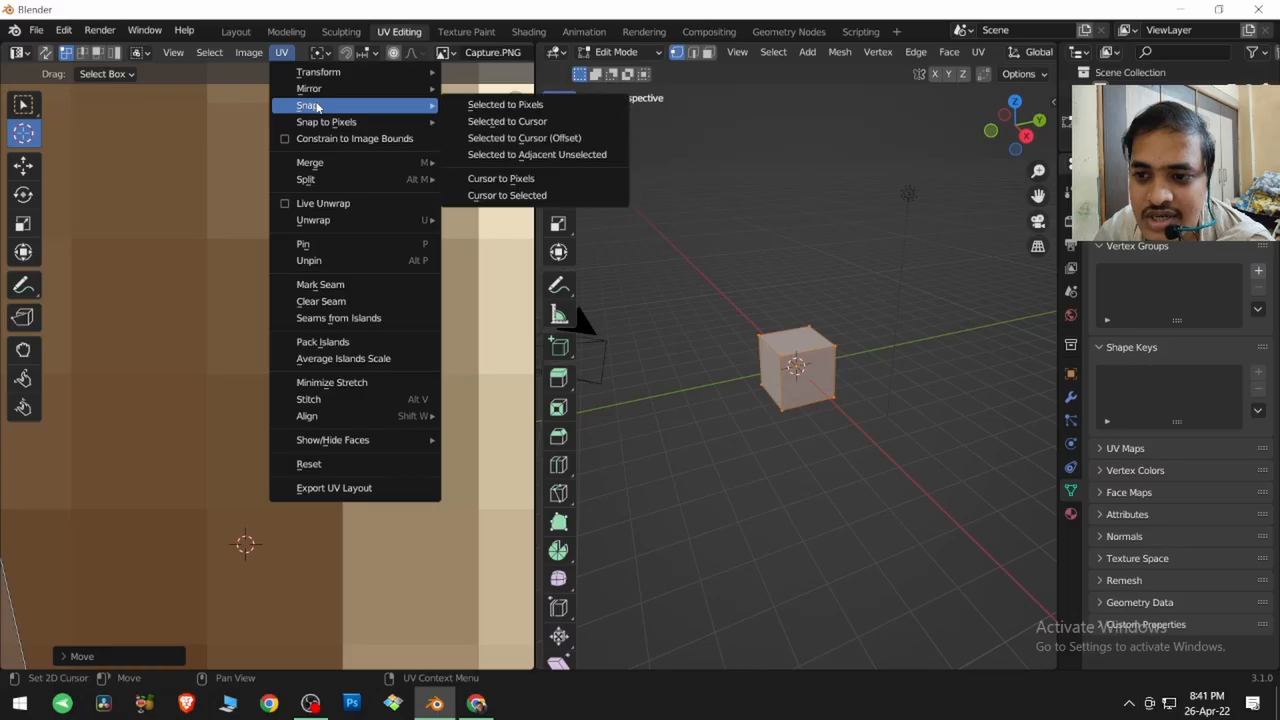
left_click(518, 182)
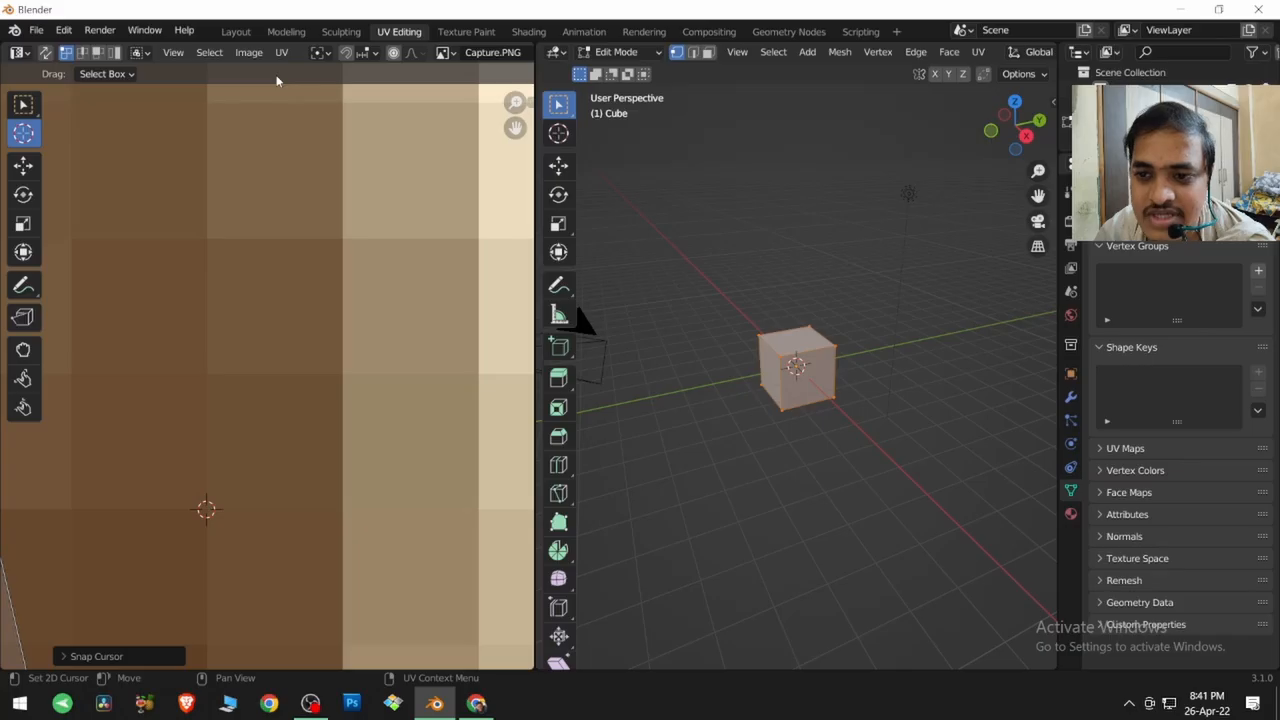
- Move the 2D cursor off the pixel corner and snap it to the selected UV vertices with Cursor to Selected
left_click_drag(216, 477, 282, 520)
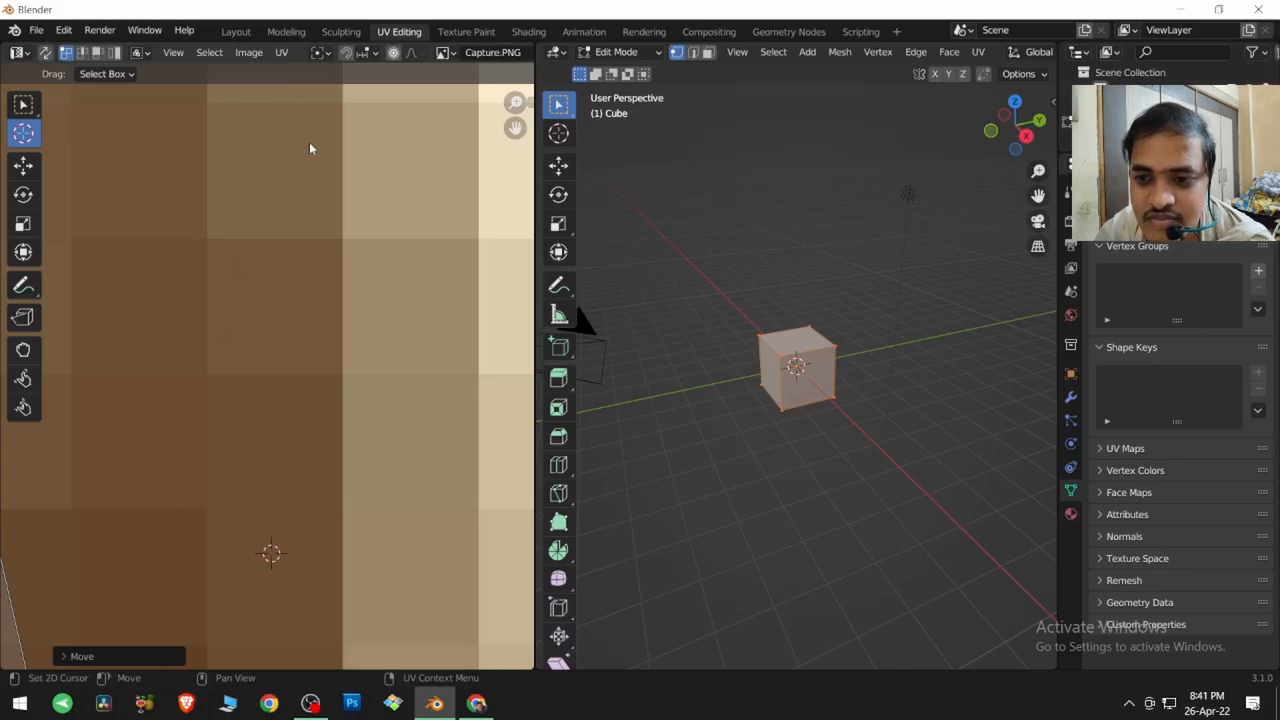
left_click(282, 52)
mouse_move(314, 107)
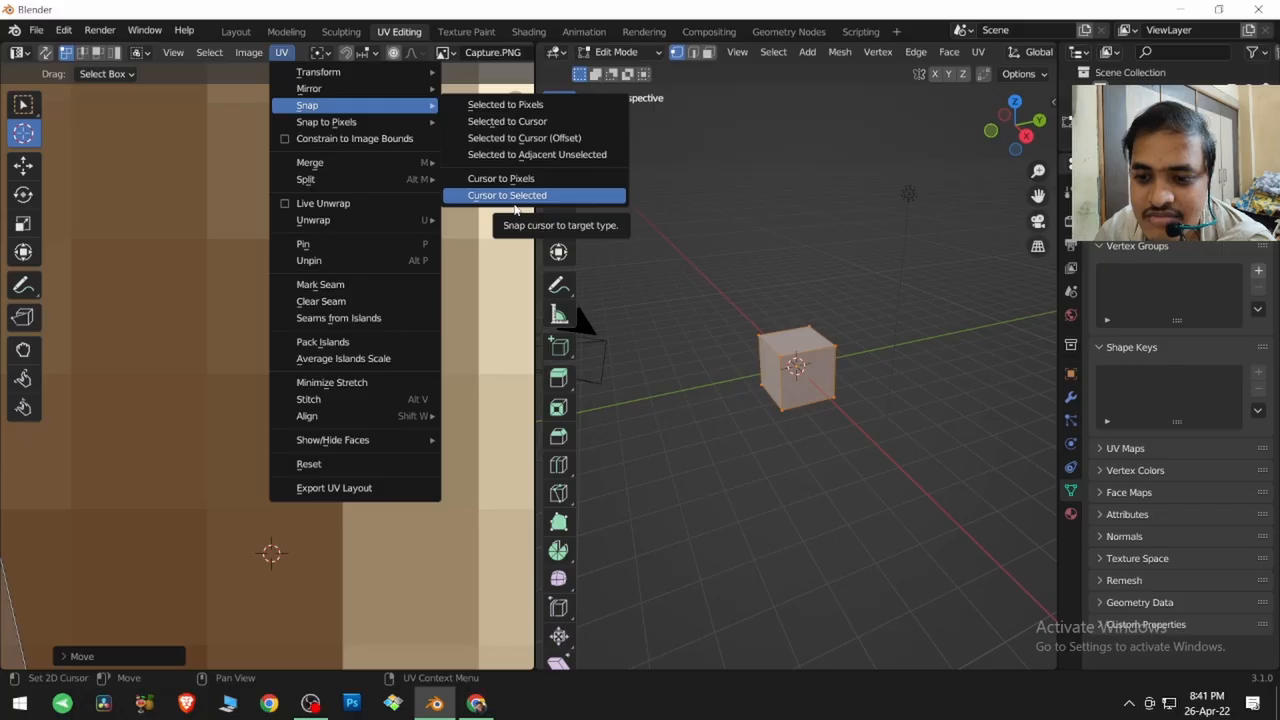
left_click(514, 197)
- Place the 2D cursor inside the dark hair area, a short distance above and to the left of the displaced UV vertex
scroll(299, 474, "up", 8)
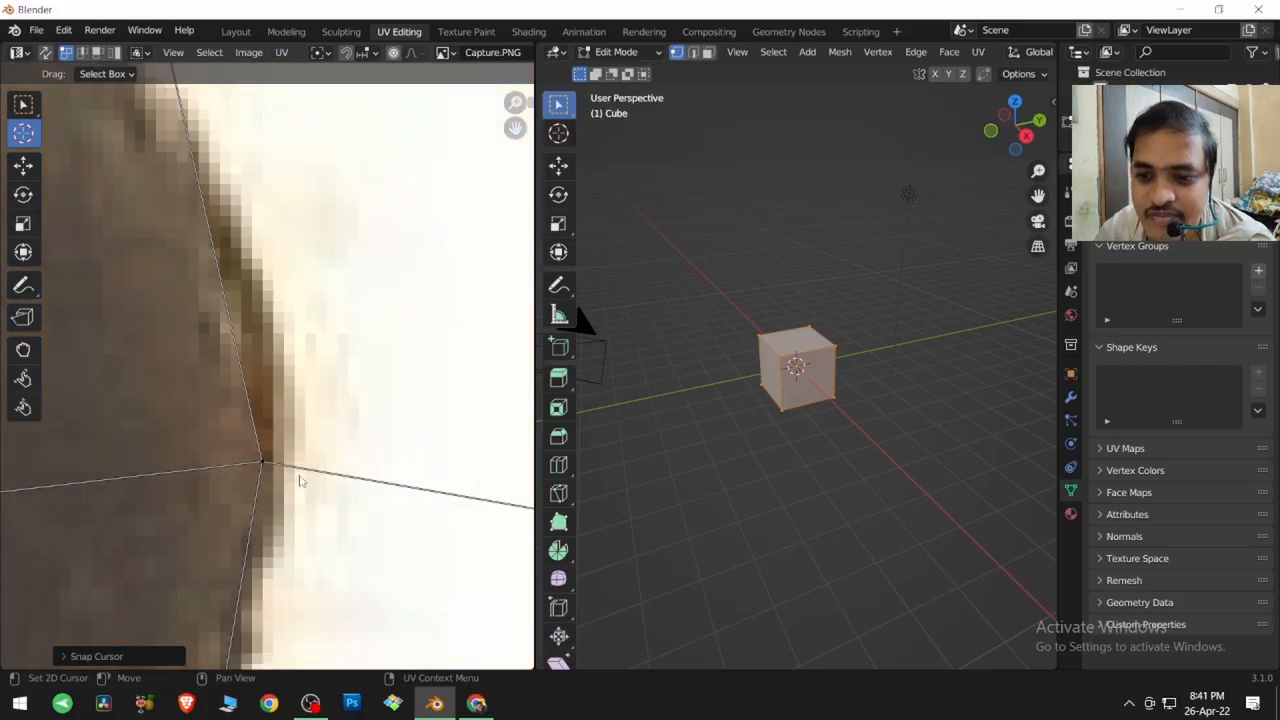
left_click_drag(279, 434, 238, 486)
left_click_drag(145, 378, 166, 357)
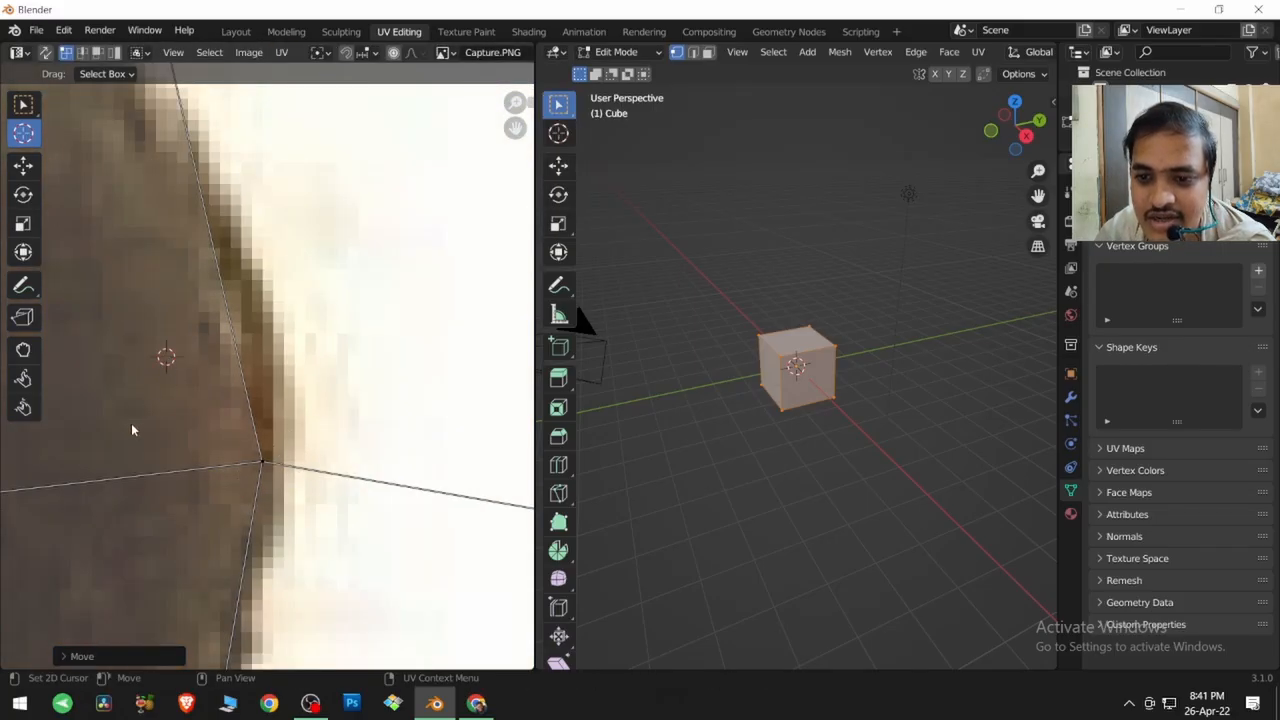
- Box-select the displaced UV vertex and snap the 2D cursor to it with Cursor to Selected
left_click(23, 105)
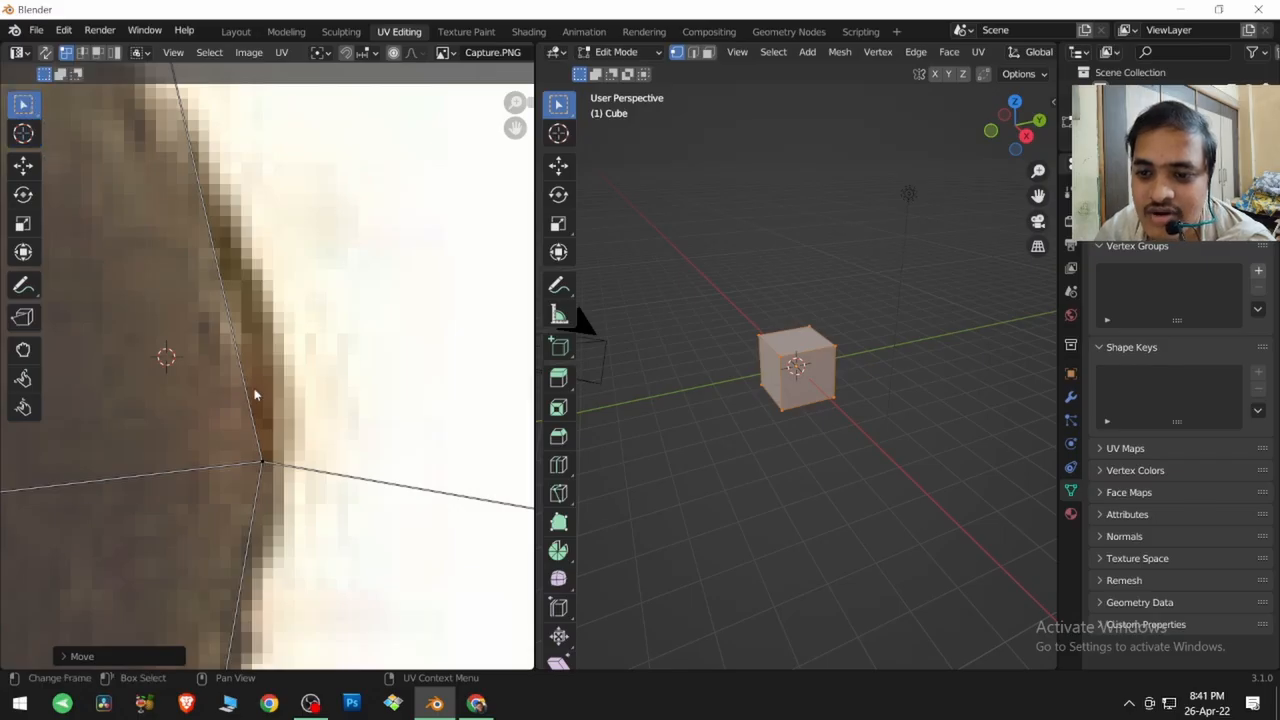
left_click_drag(274, 412, 236, 498)
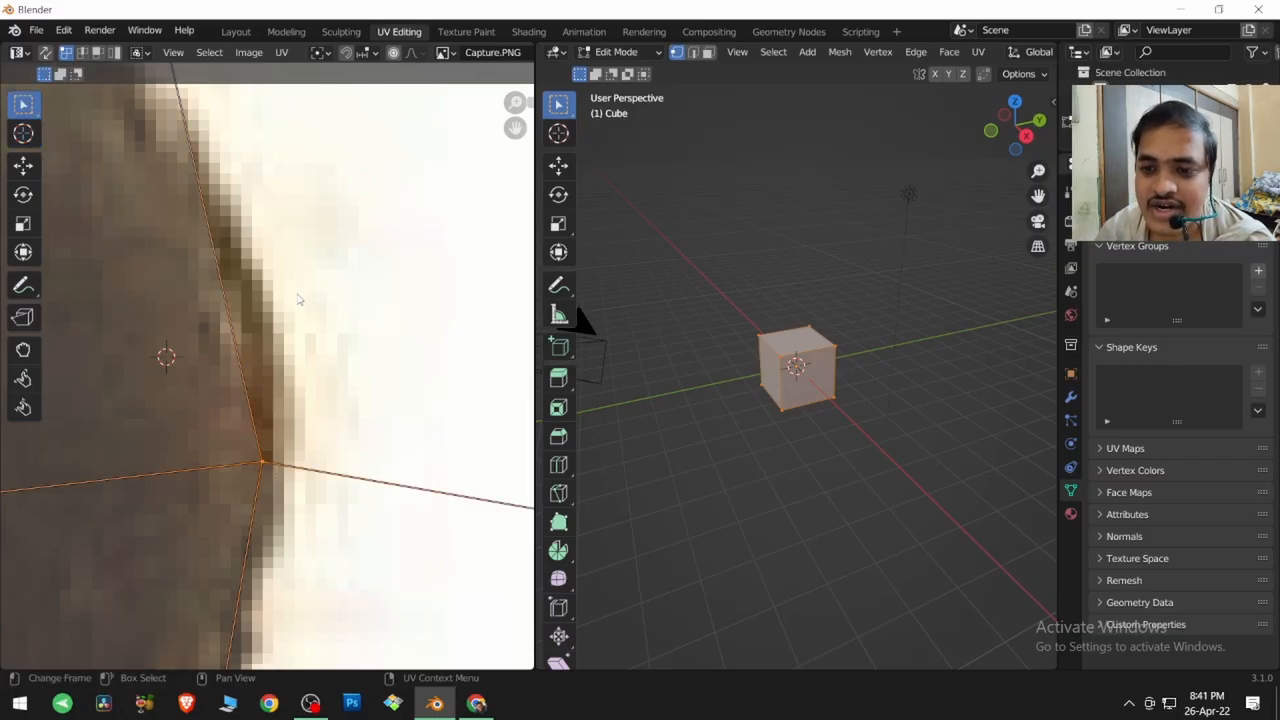
left_click(281, 52)
mouse_move(298, 121)
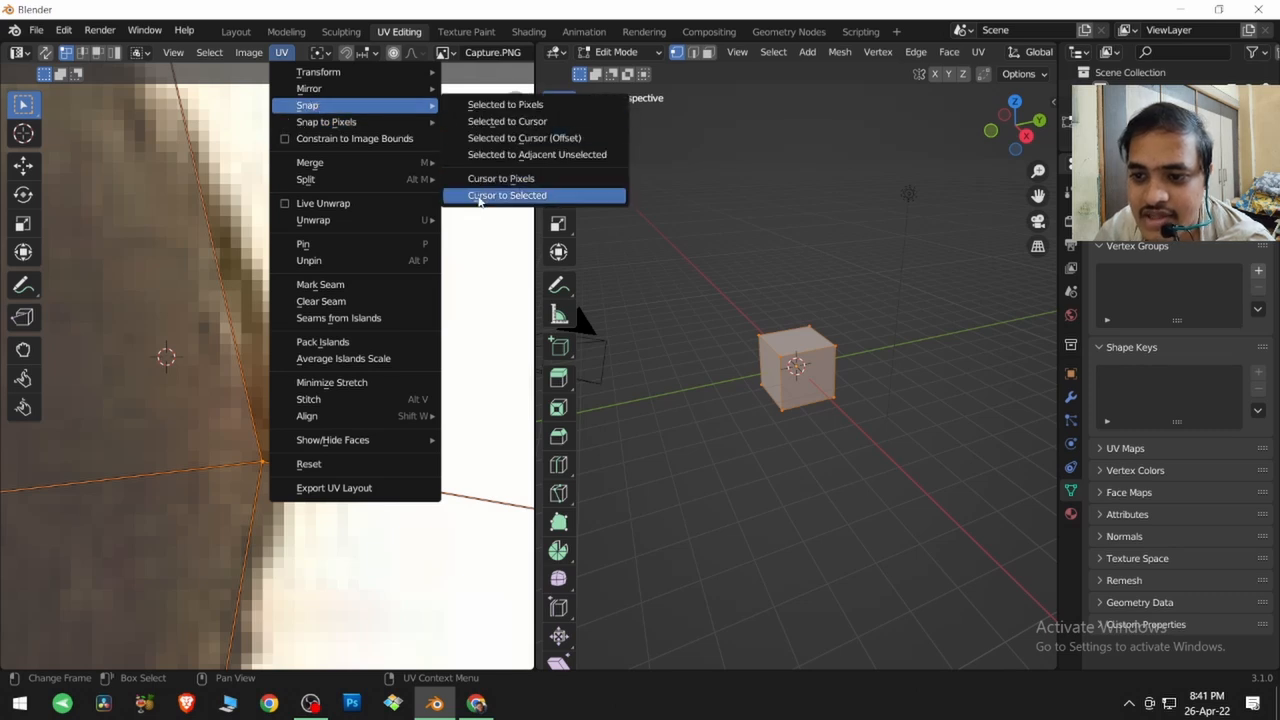
left_click(480, 196)
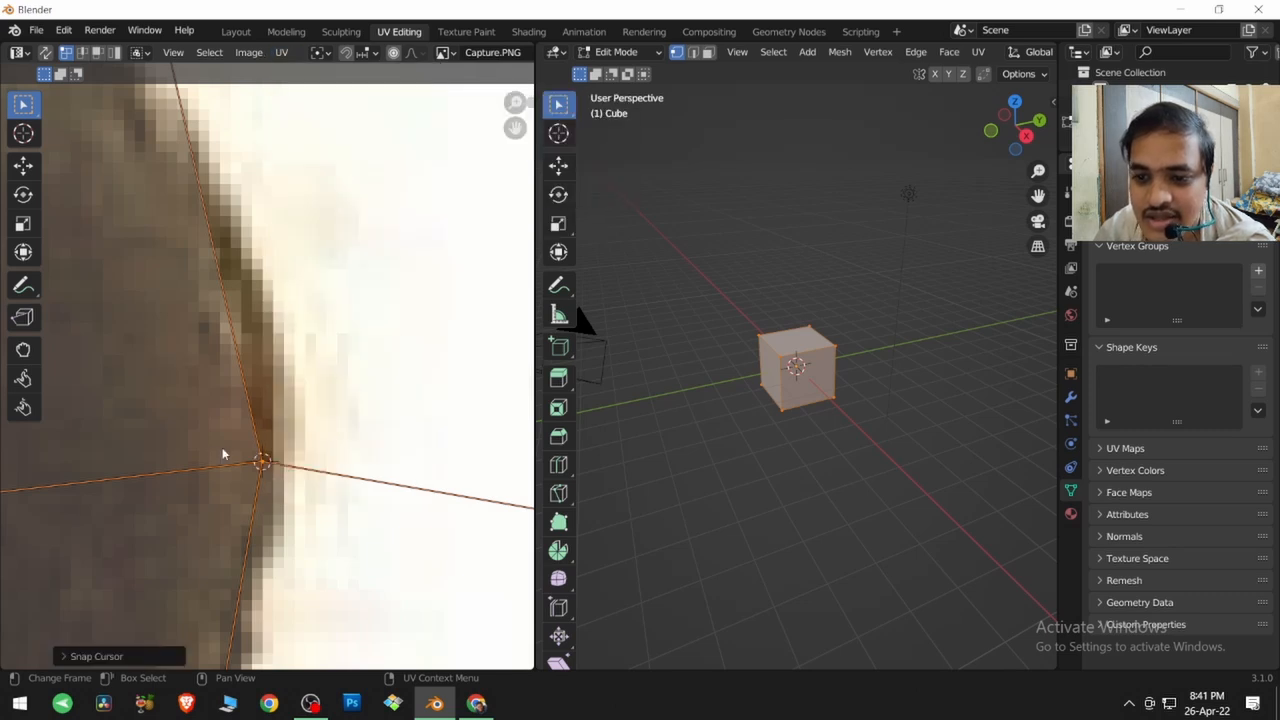
- Select the entire UV layout, set the pivot to 2D Cursor and try rotating the layout around it
scroll(270, 400, "down", 4)
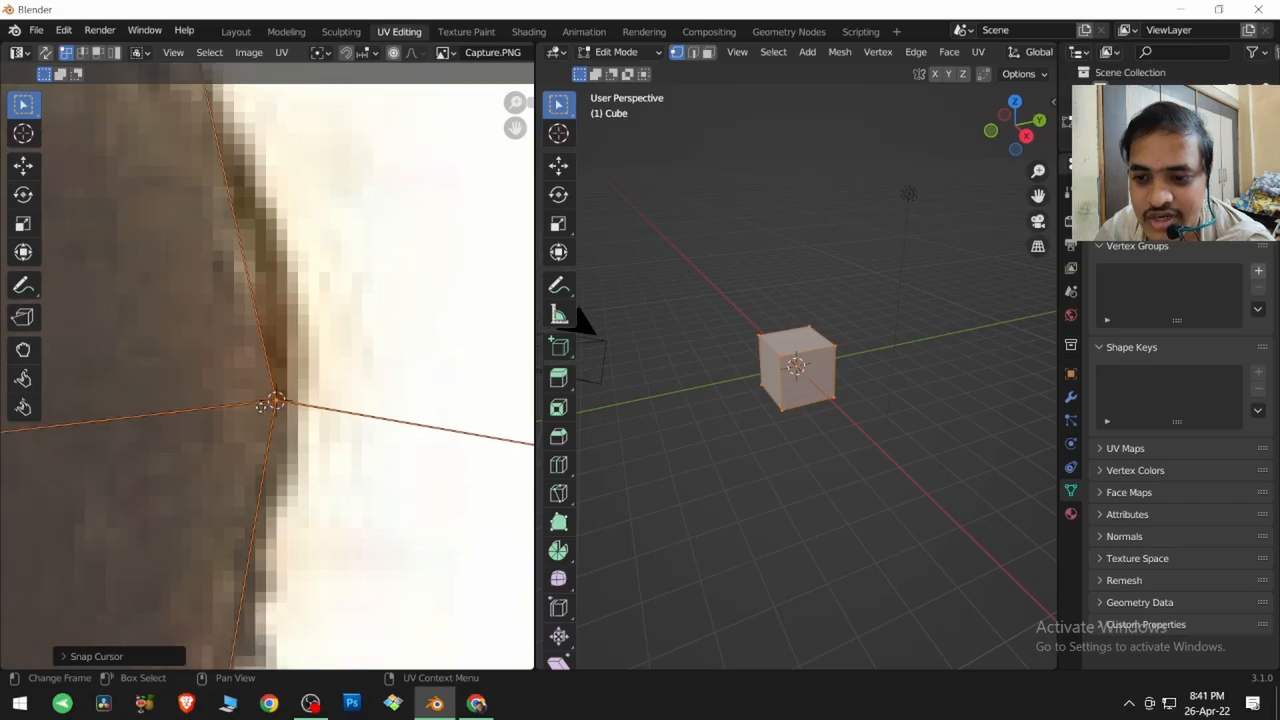
scroll(265, 367, "down", 8)
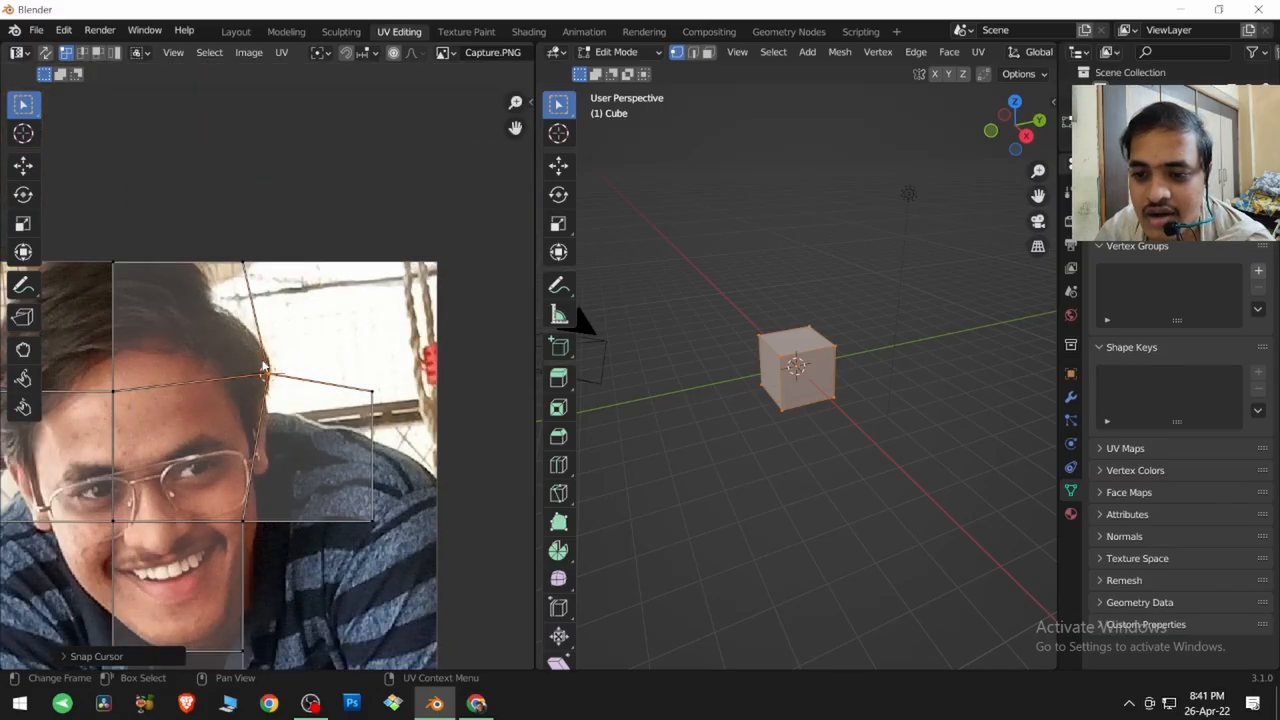
left_click_drag(124, 212, 431, 559)
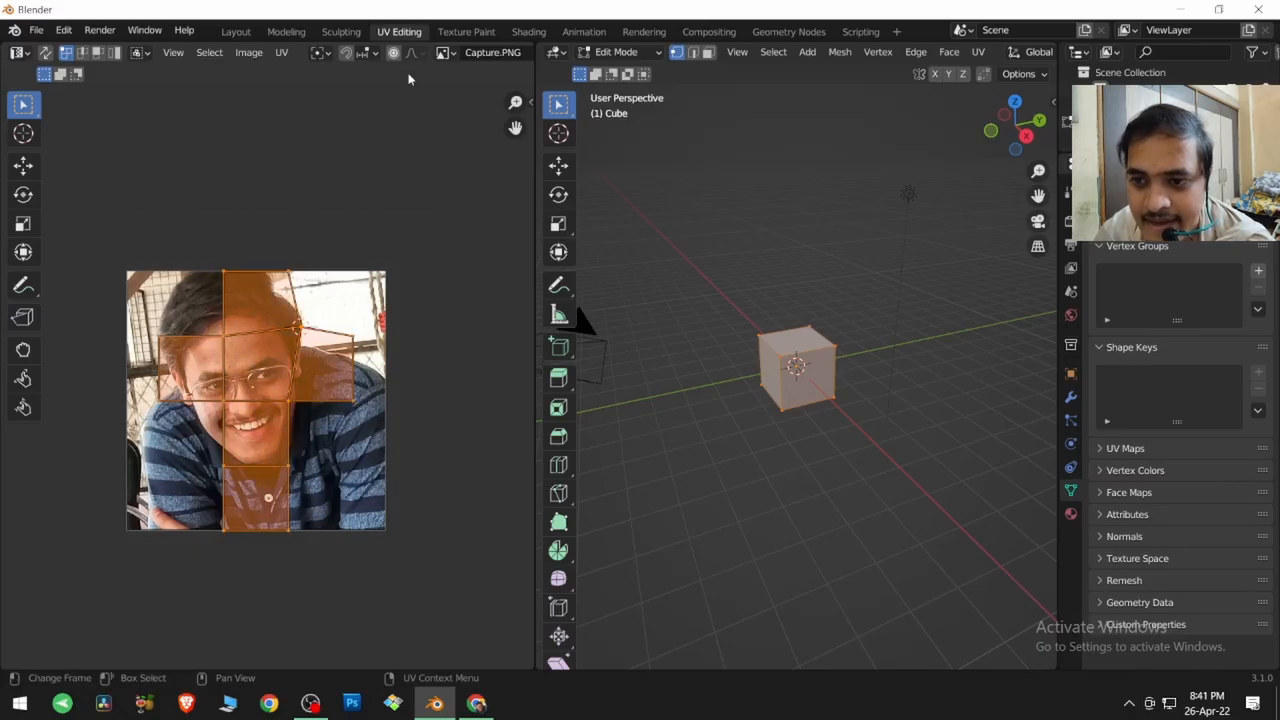
left_click(329, 53)
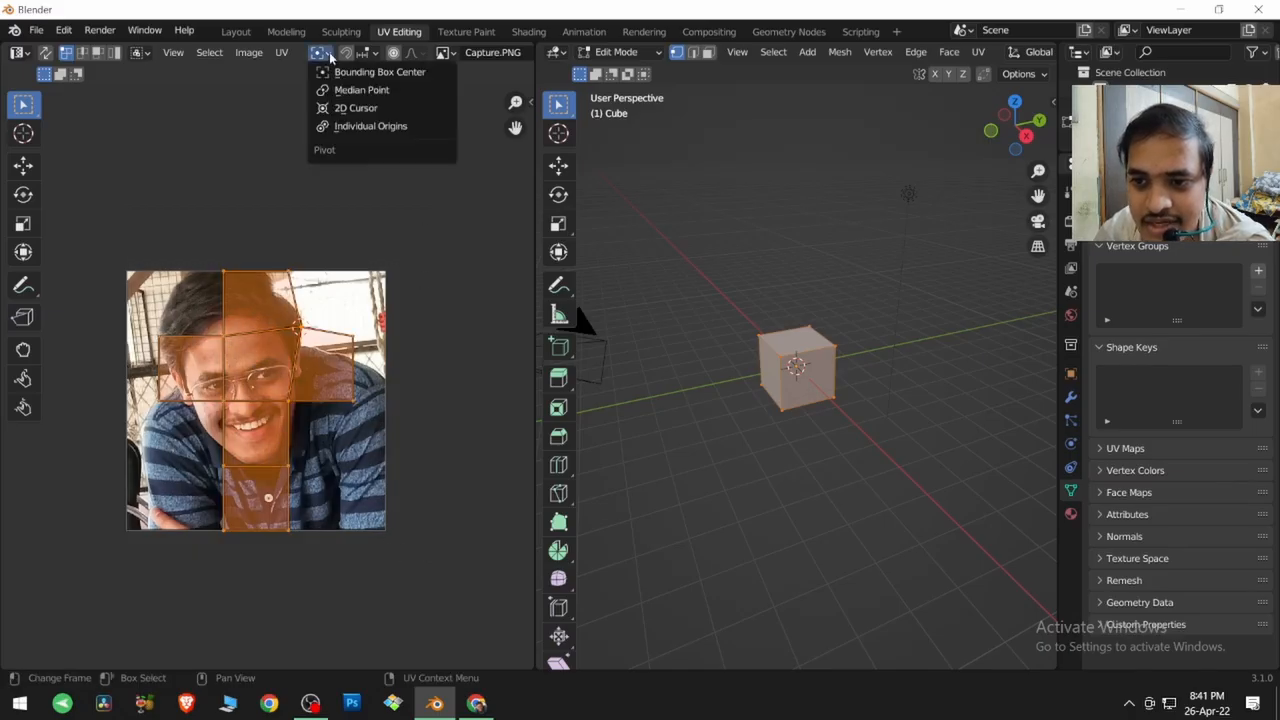
left_click(342, 109)
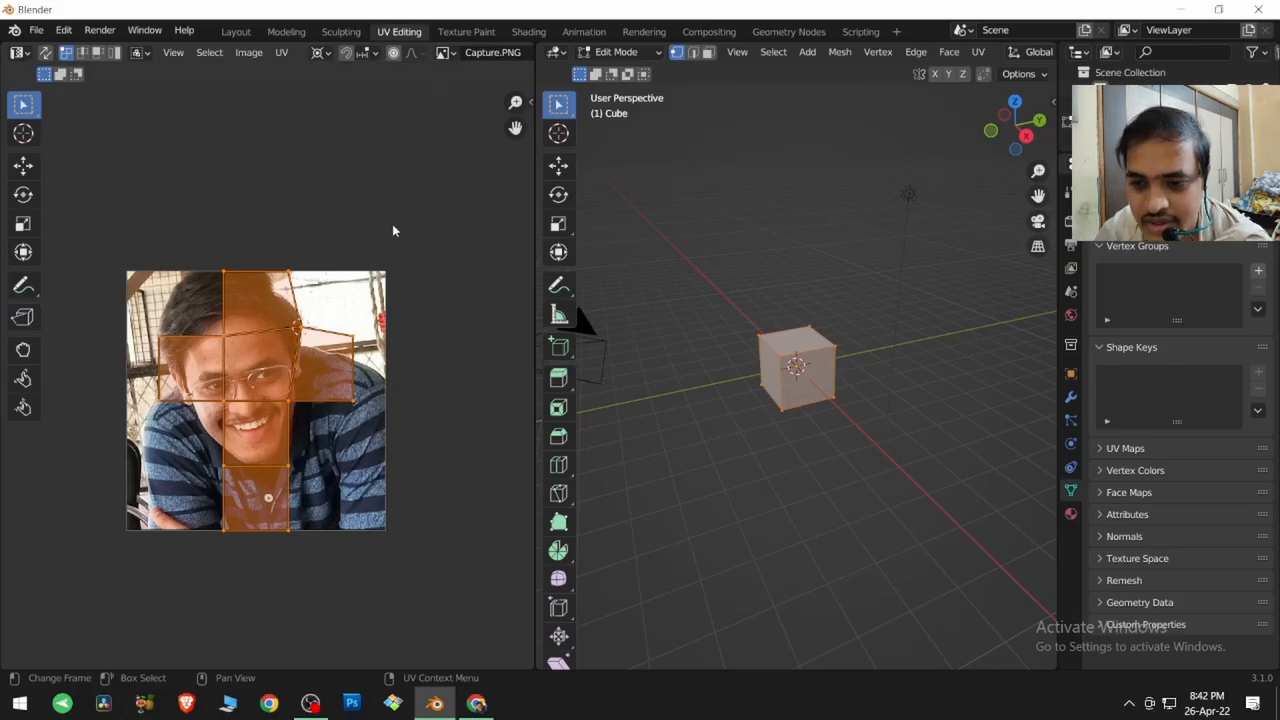
key("r")
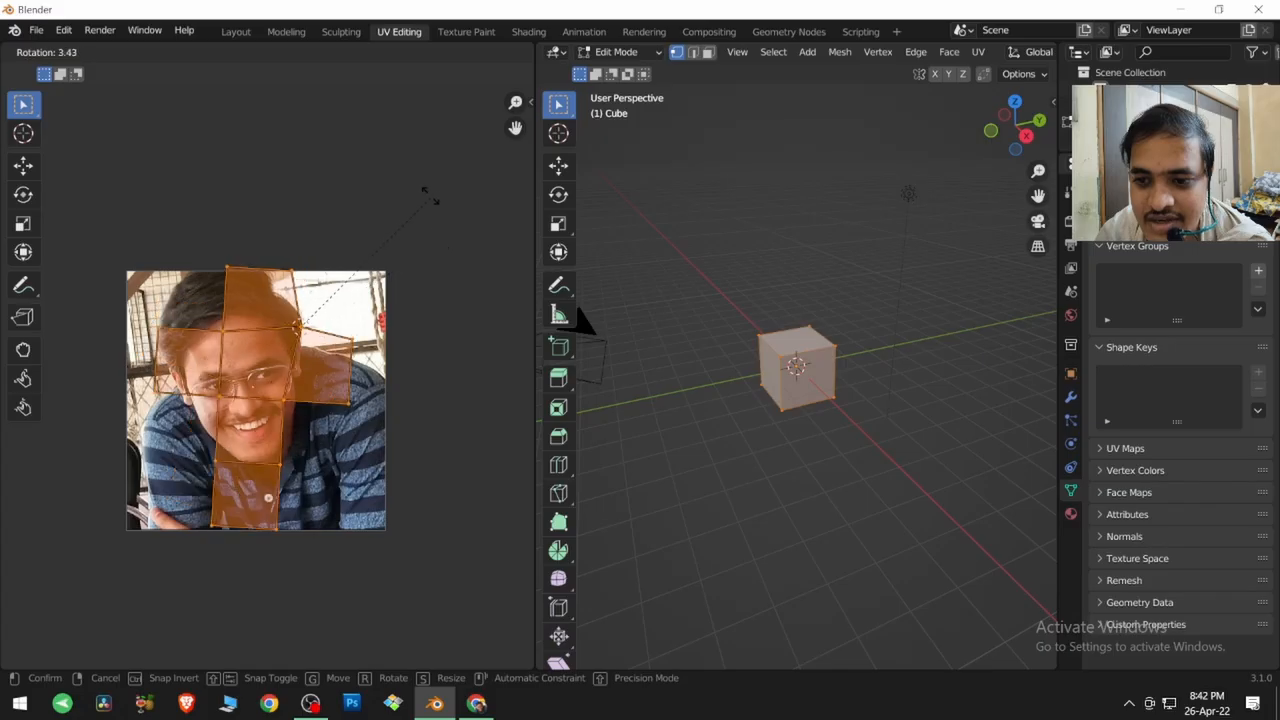
right_click(460, 349)
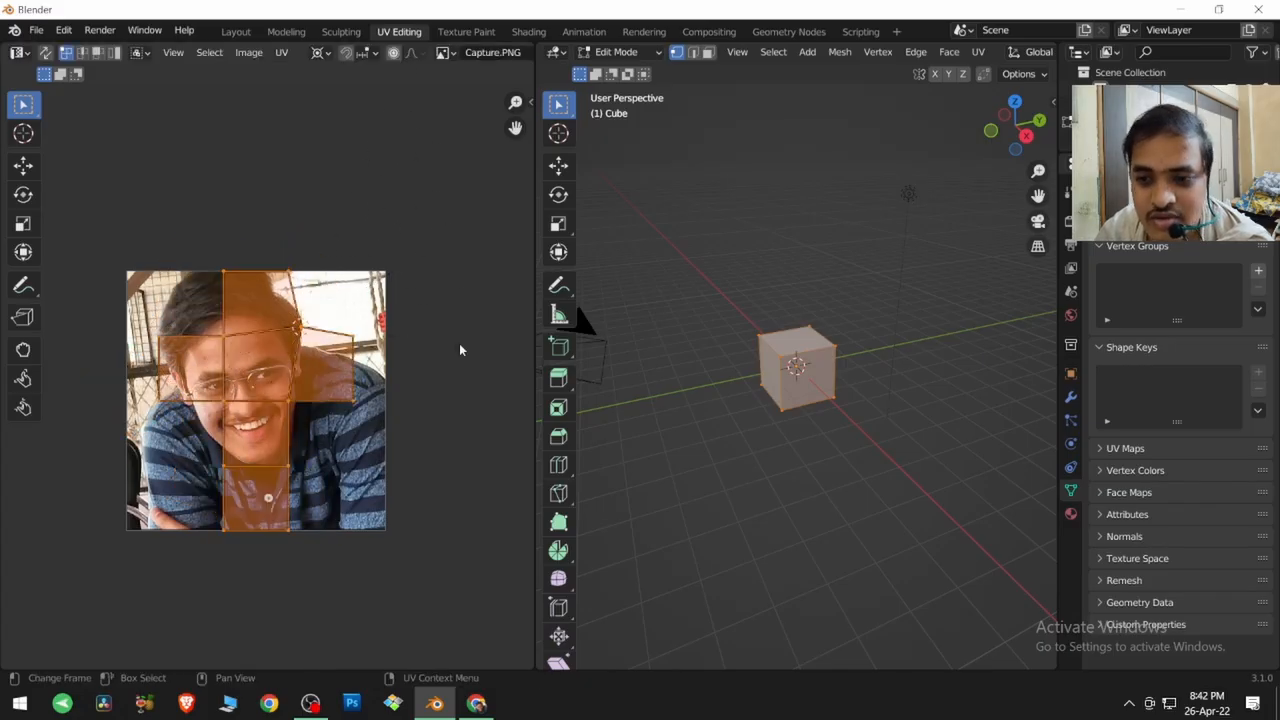
- Set the UV Snap to Pixels option to Corner
left_click(283, 53)
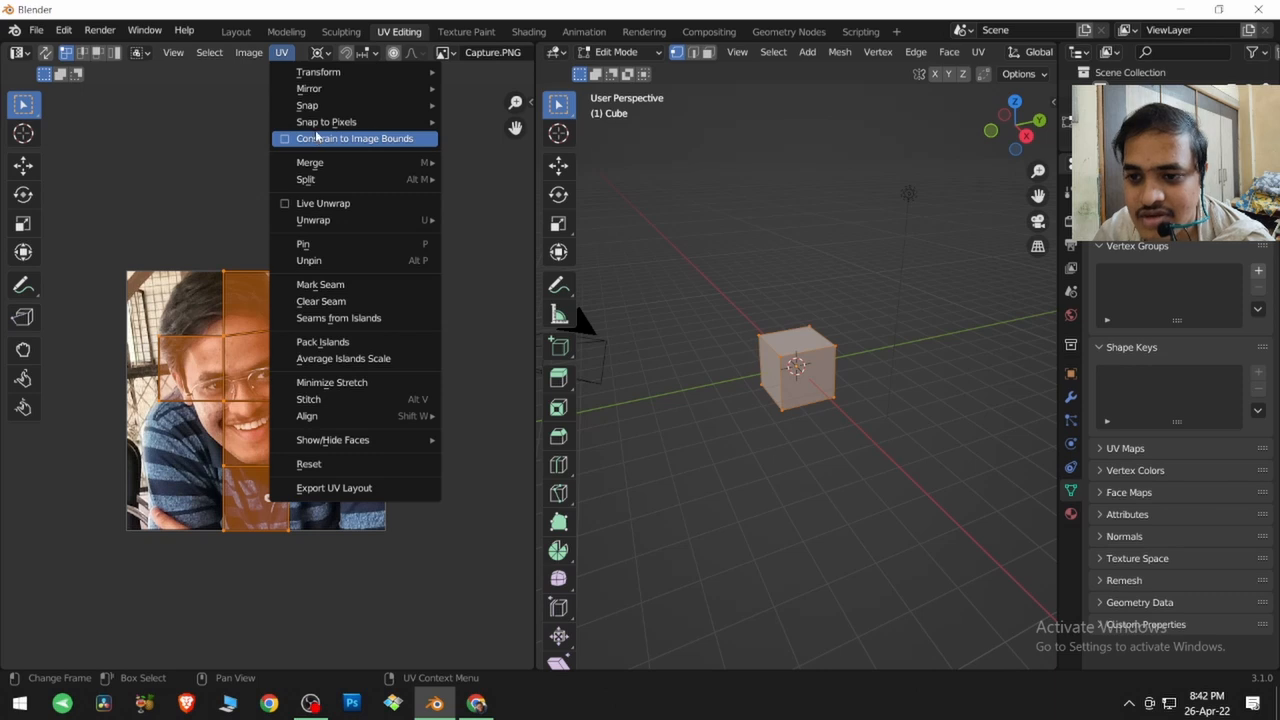
mouse_move(315, 126)
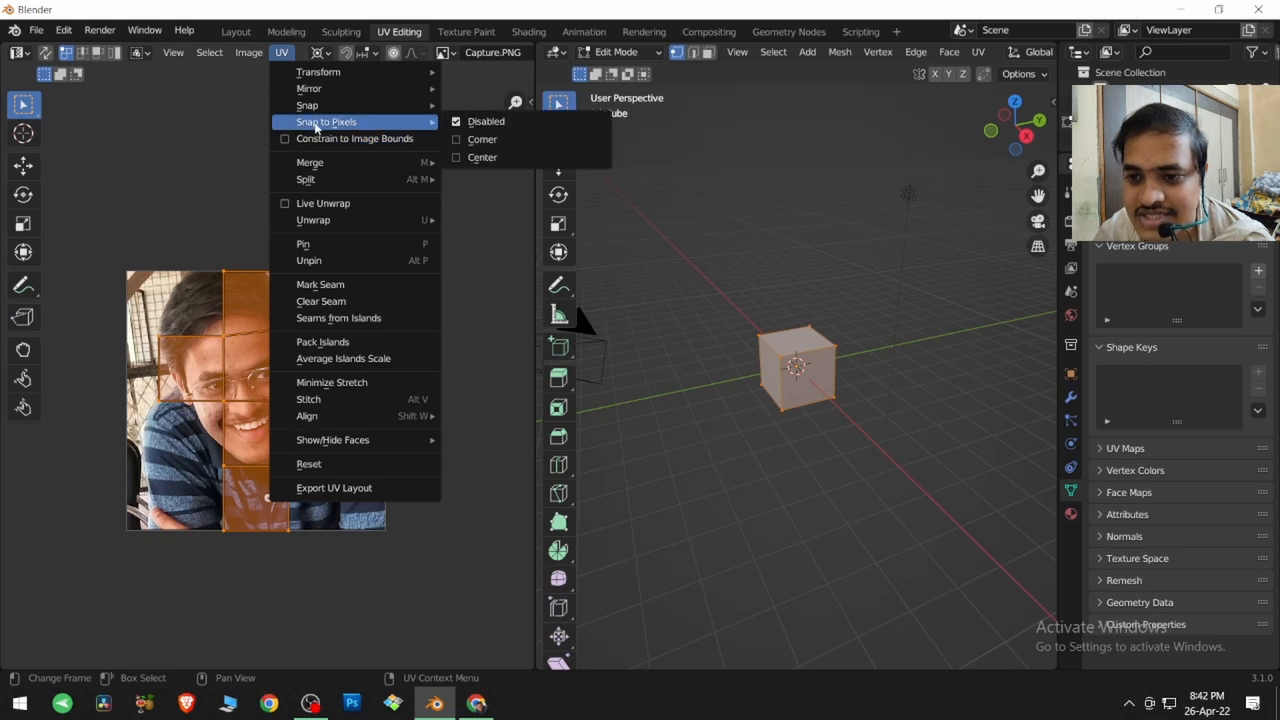
left_click(463, 140)
- Move the displaced UV vertex to a neighbouring pixel corner, one pixel up and to the right of the 2D cursor
scroll(286, 376, "up", 3)
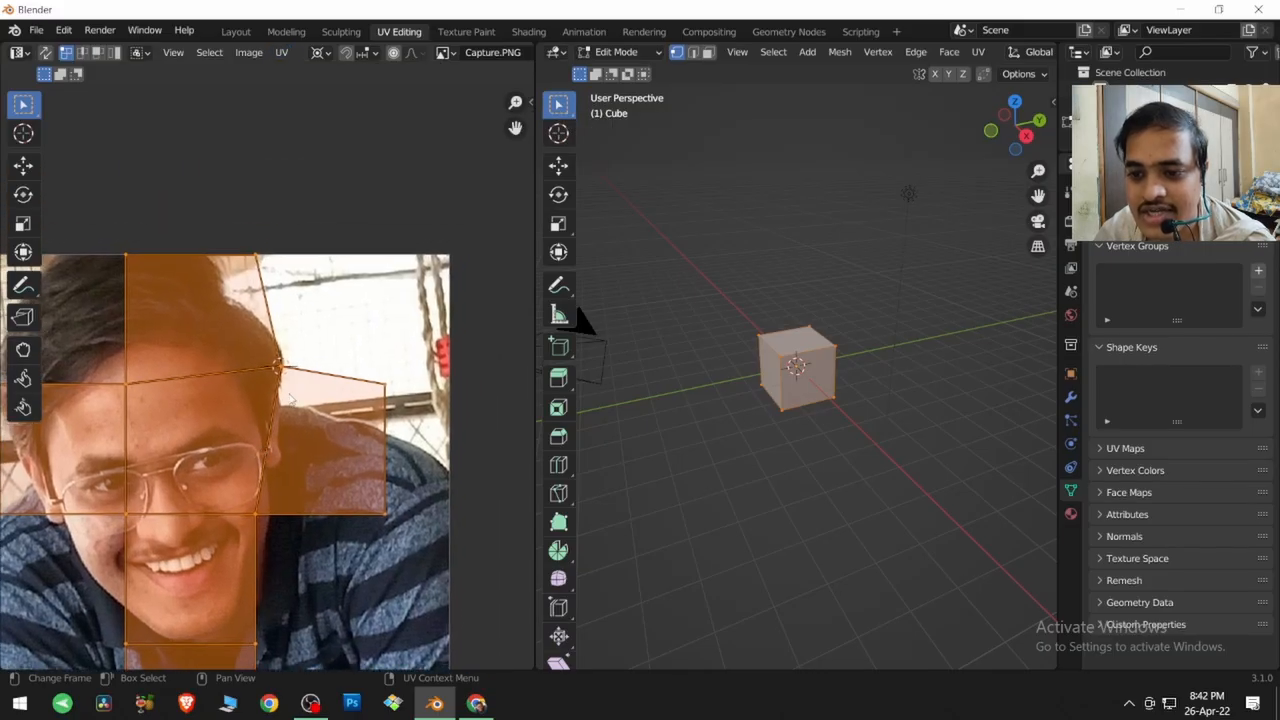
scroll(286, 376, "up", 8)
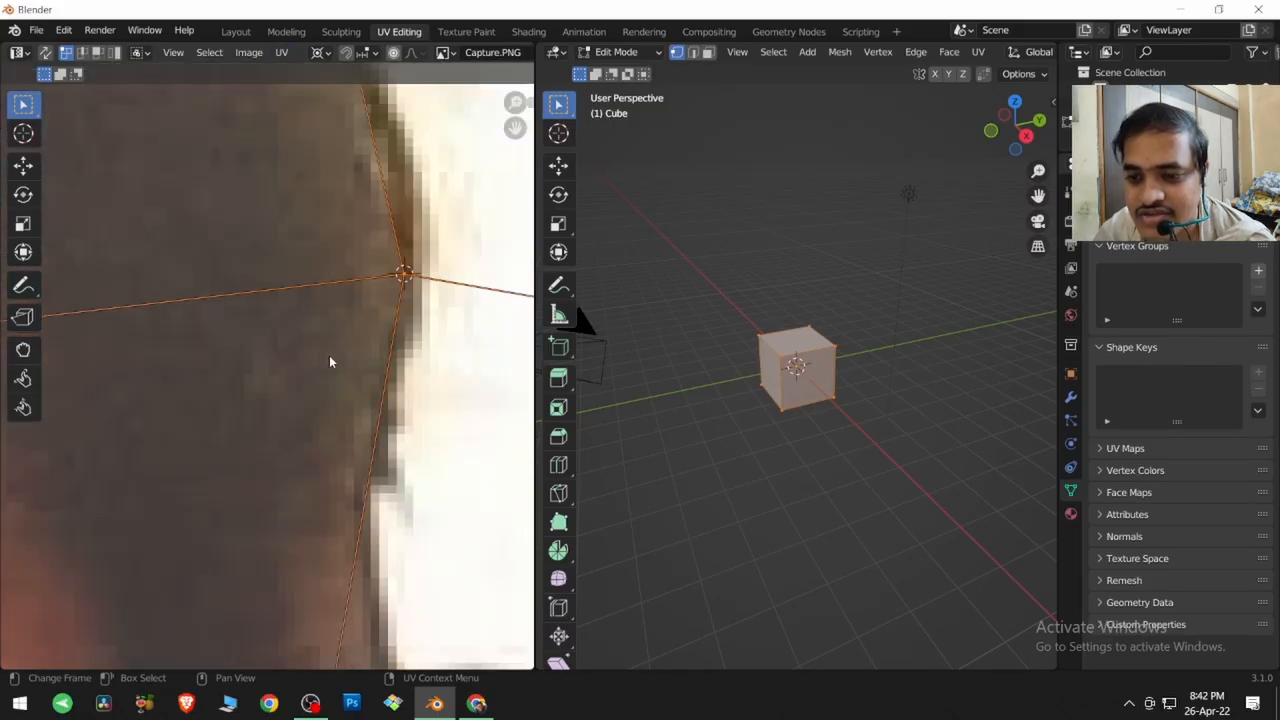
scroll(214, 465, "up", 3)
middle_click_drag(340, 419, 223, 458)
scroll(232, 450, "up", 4)
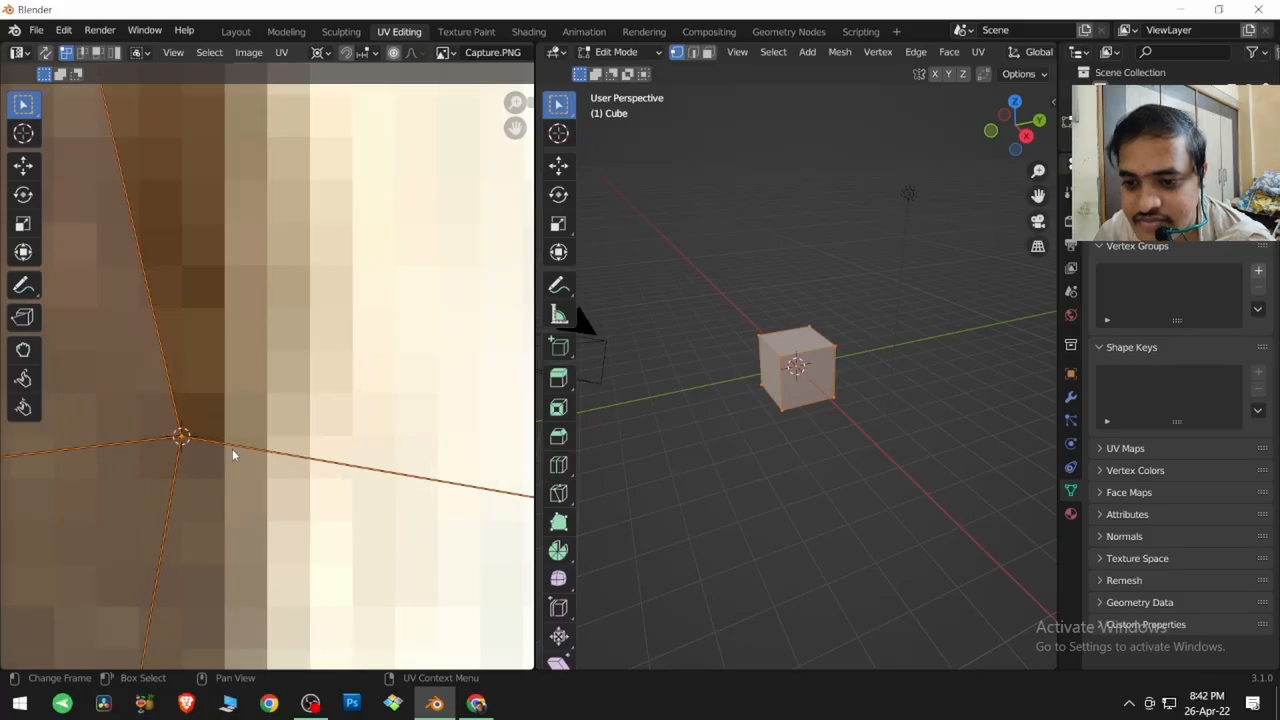
scroll(232, 455, "up", 2)
key("g")
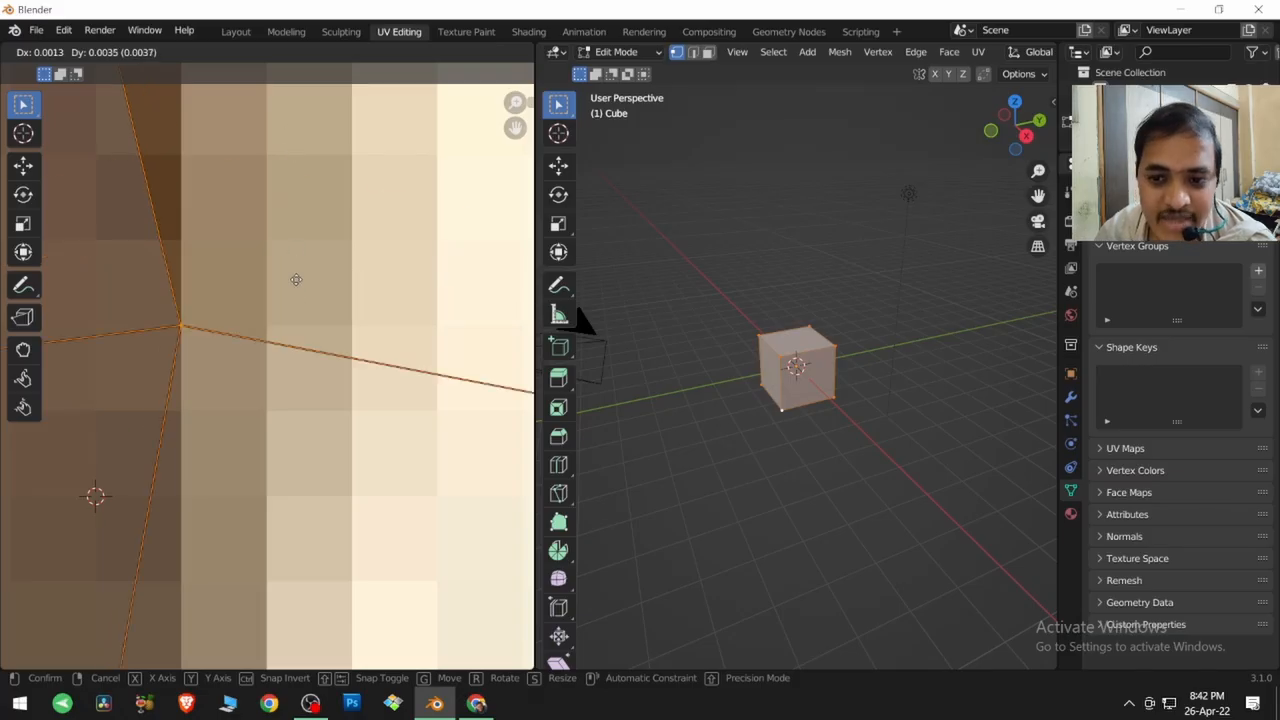
left_click(302, 331)
- Set Snap to Pixels to Center and move the displaced UV vertex to a pixel centre about two and a half pixels higher
left_click(283, 53)
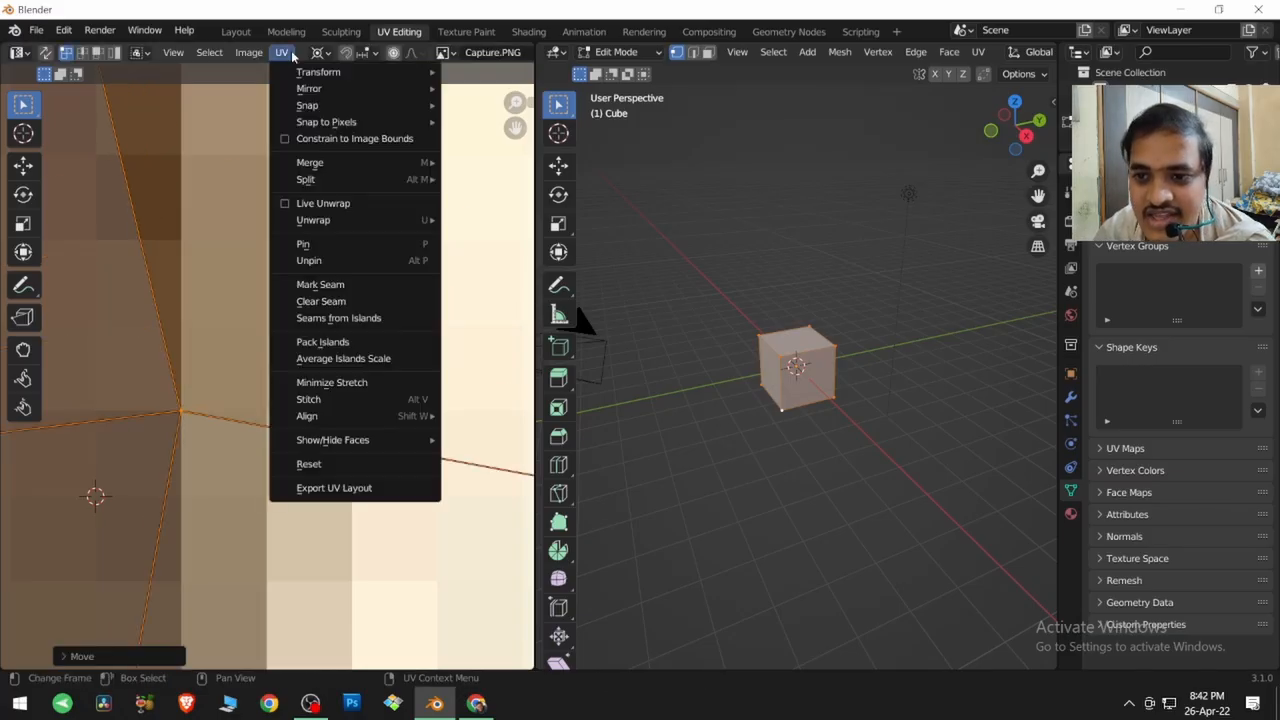
mouse_move(305, 105)
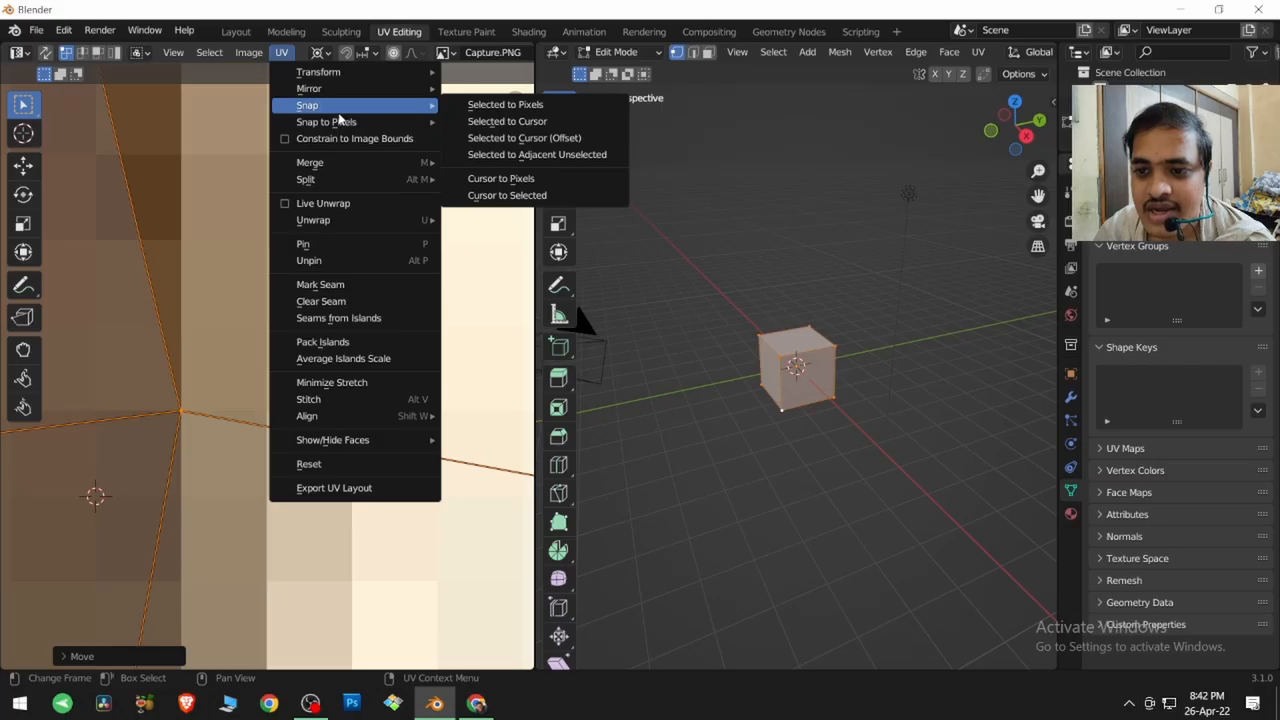
mouse_move(360, 122)
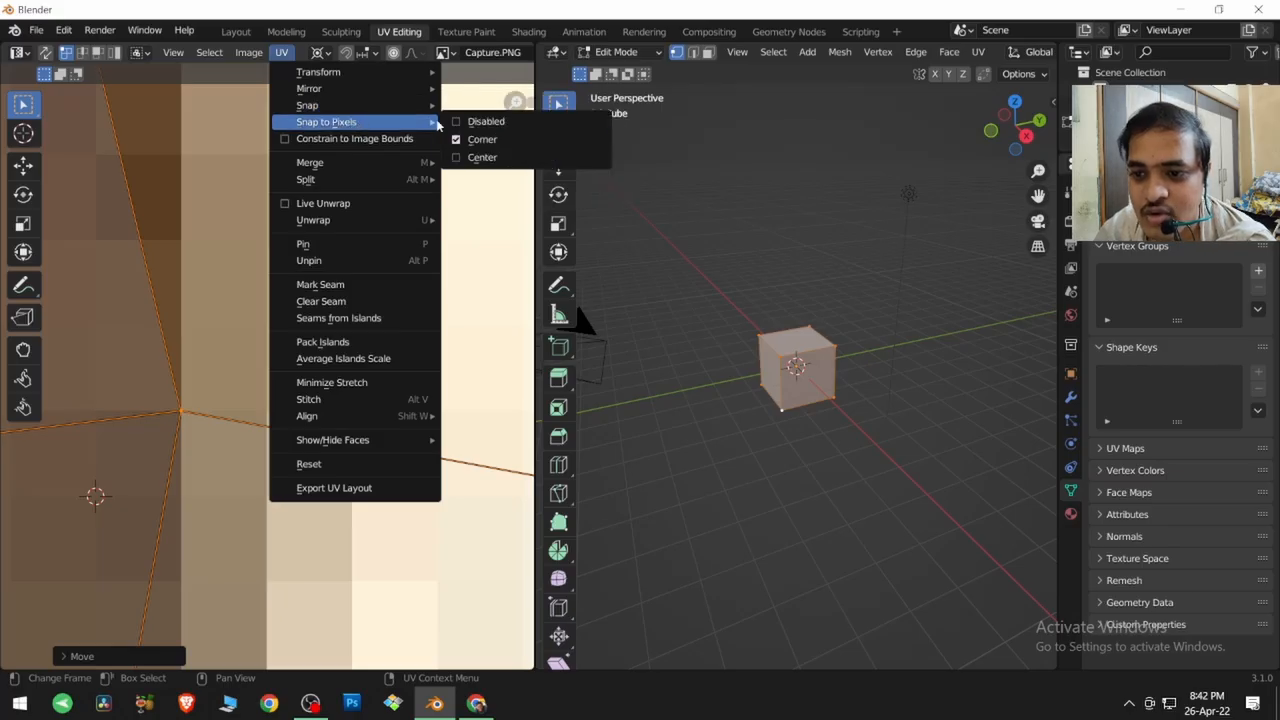
left_click(496, 159)
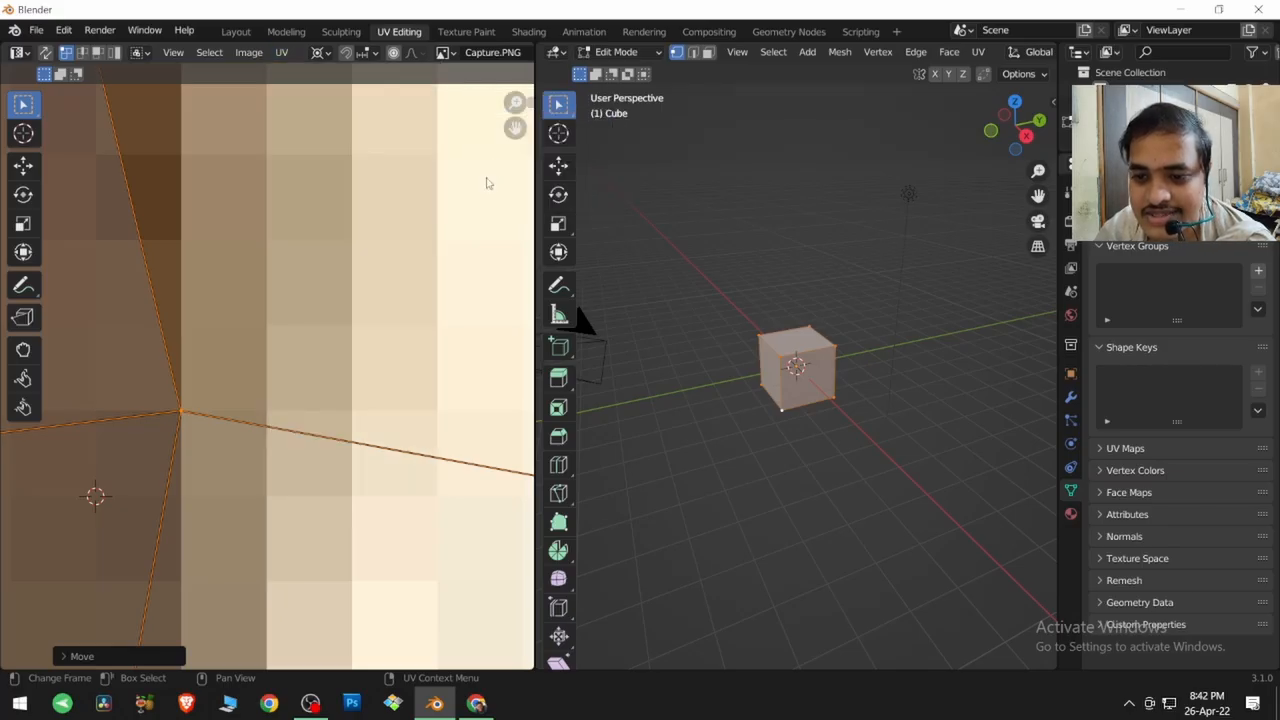
key("g")
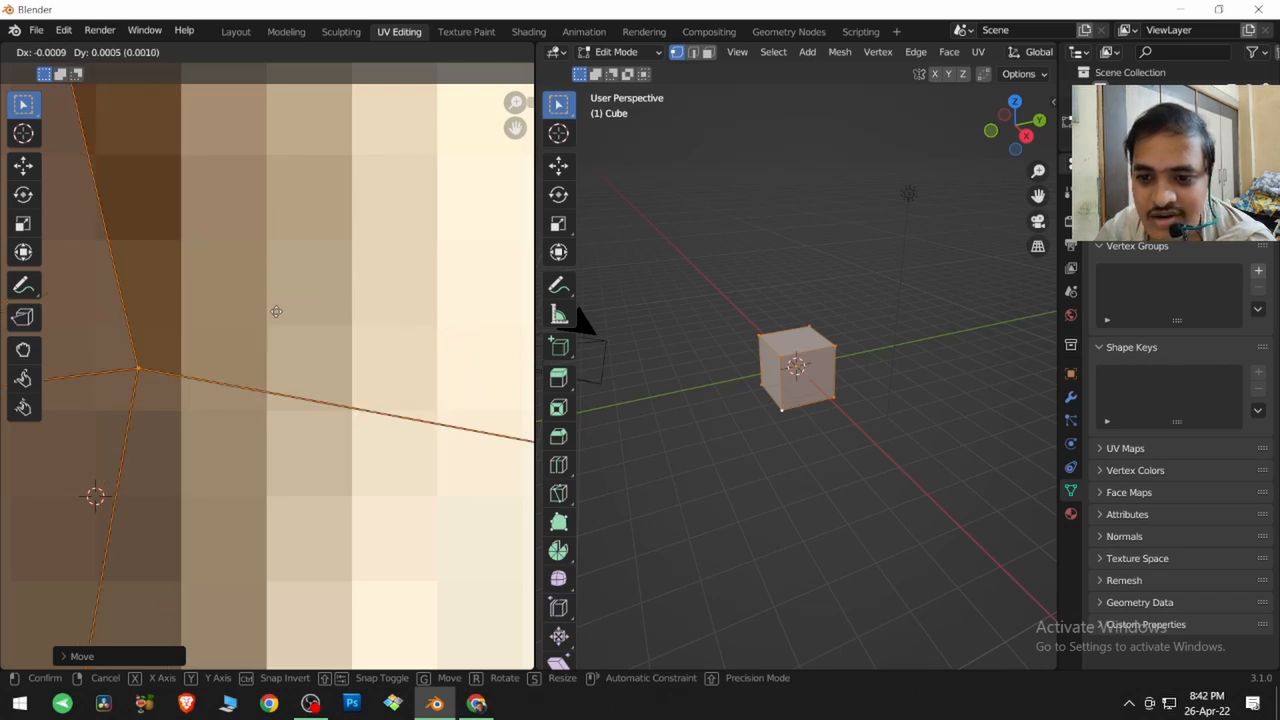
left_click(262, 168)
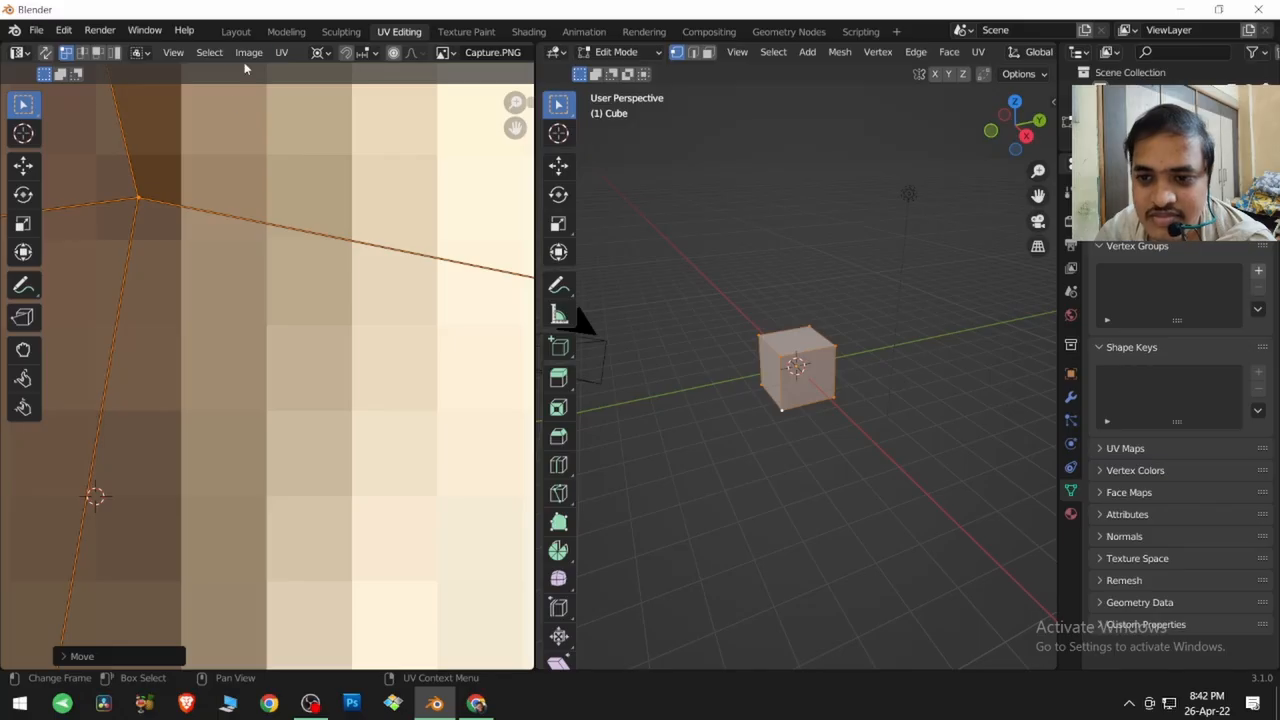
- With Constrain to Image Bounds off, try moving the displaced UV vertex above the image's upper edge and undo the move
left_click(281, 52)
mouse_move(320, 122)
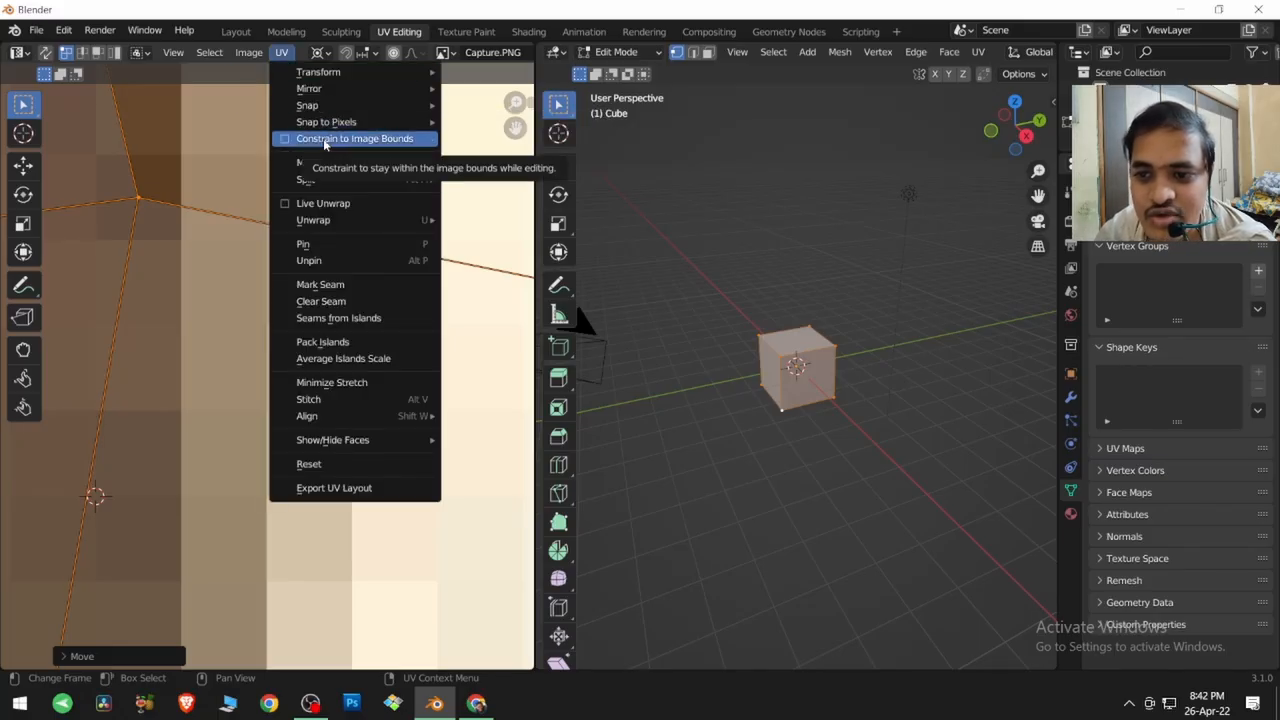
left_click(203, 345)
scroll(204, 342, "down", 5)
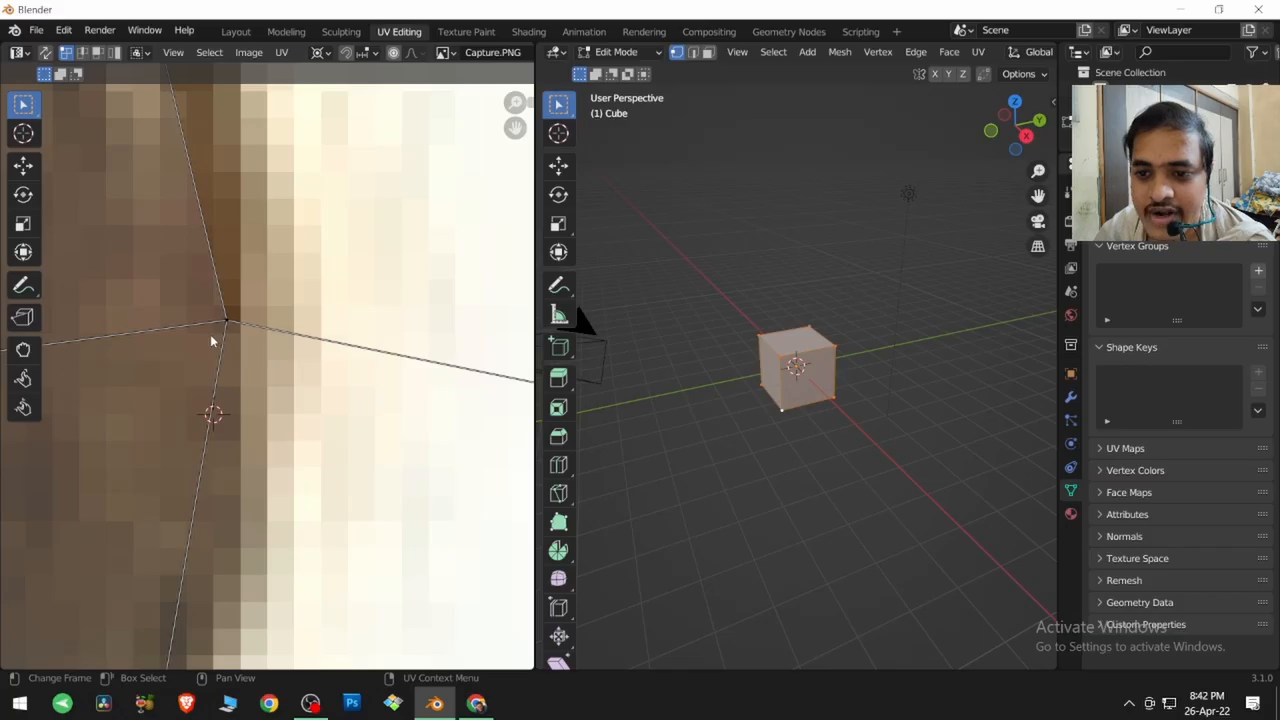
scroll(210, 341, "down", 6)
left_click_drag(297, 353, 246, 429)
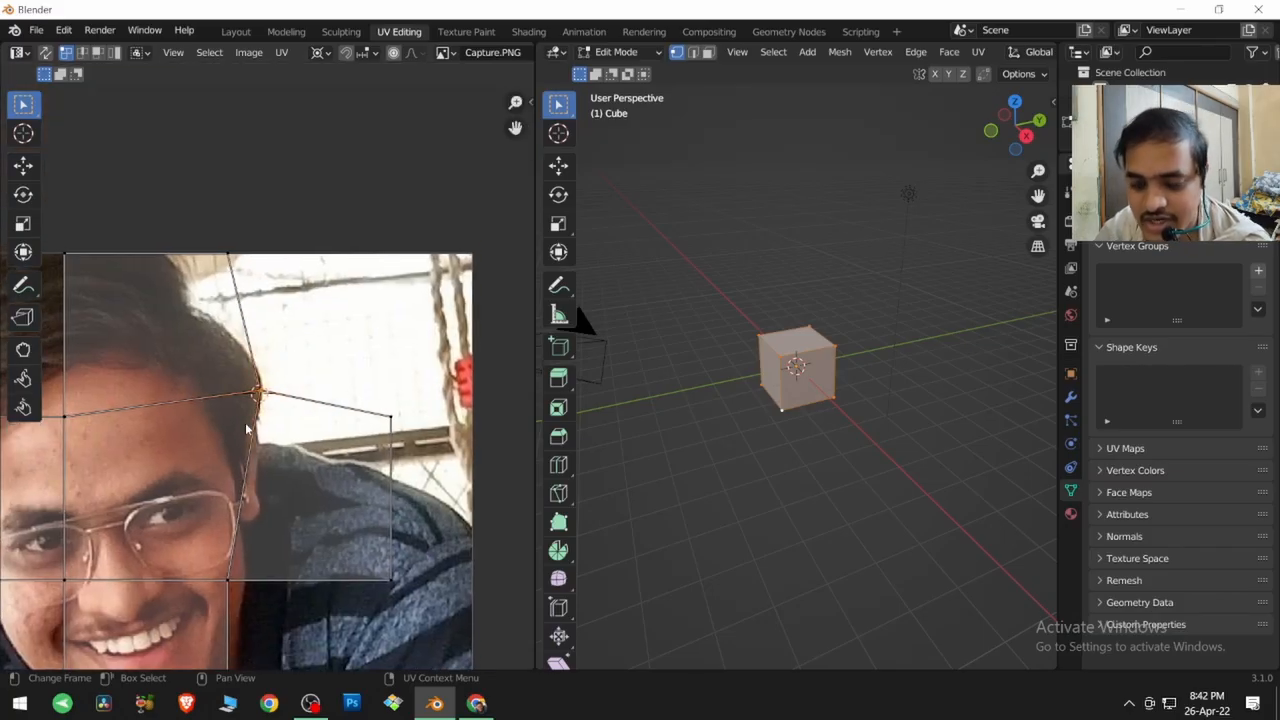
key("g")
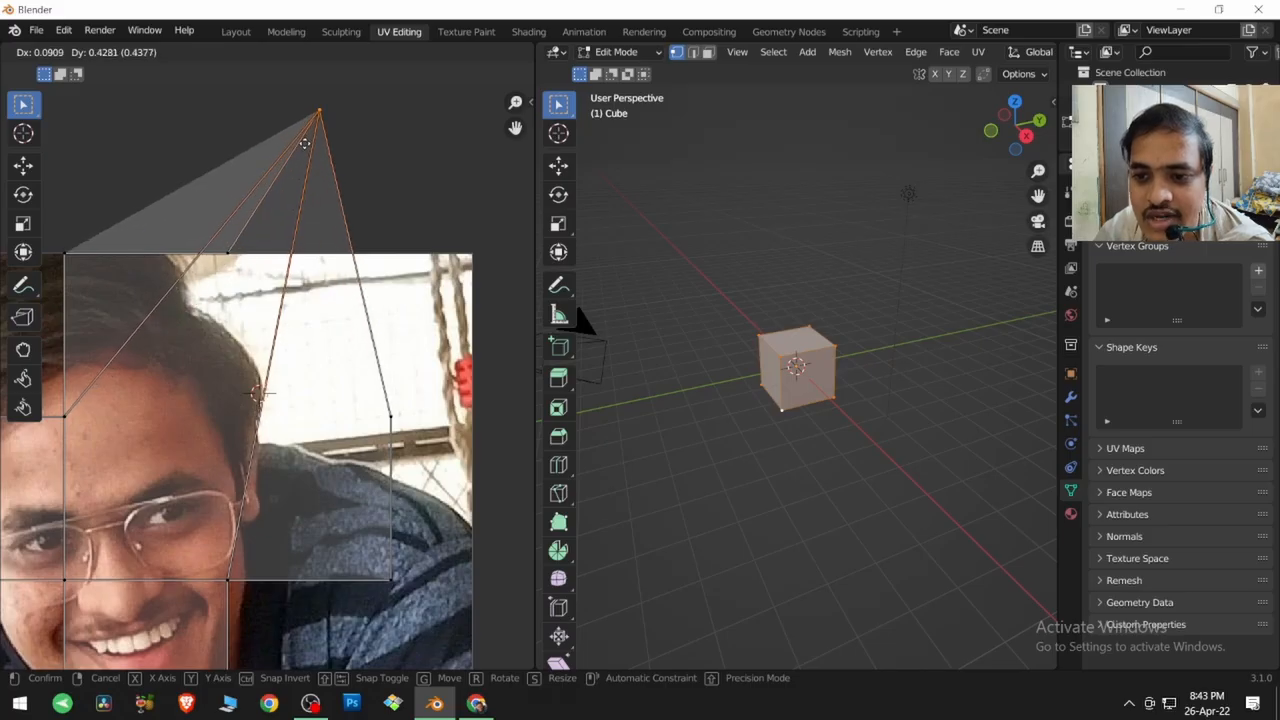
left_click(304, 142)
key("ctrl+z")
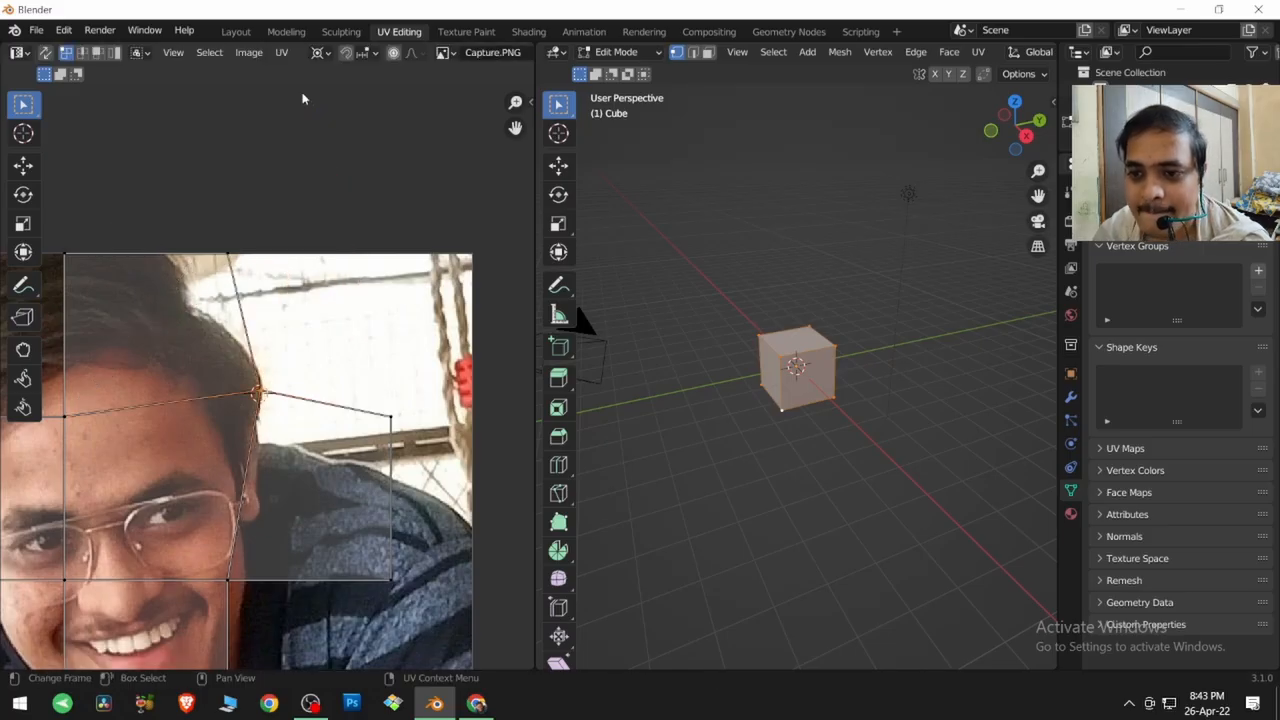
- Enable Constrain to Image Bounds and try moving the displaced UV vertex past the image's edges
left_click(283, 54)
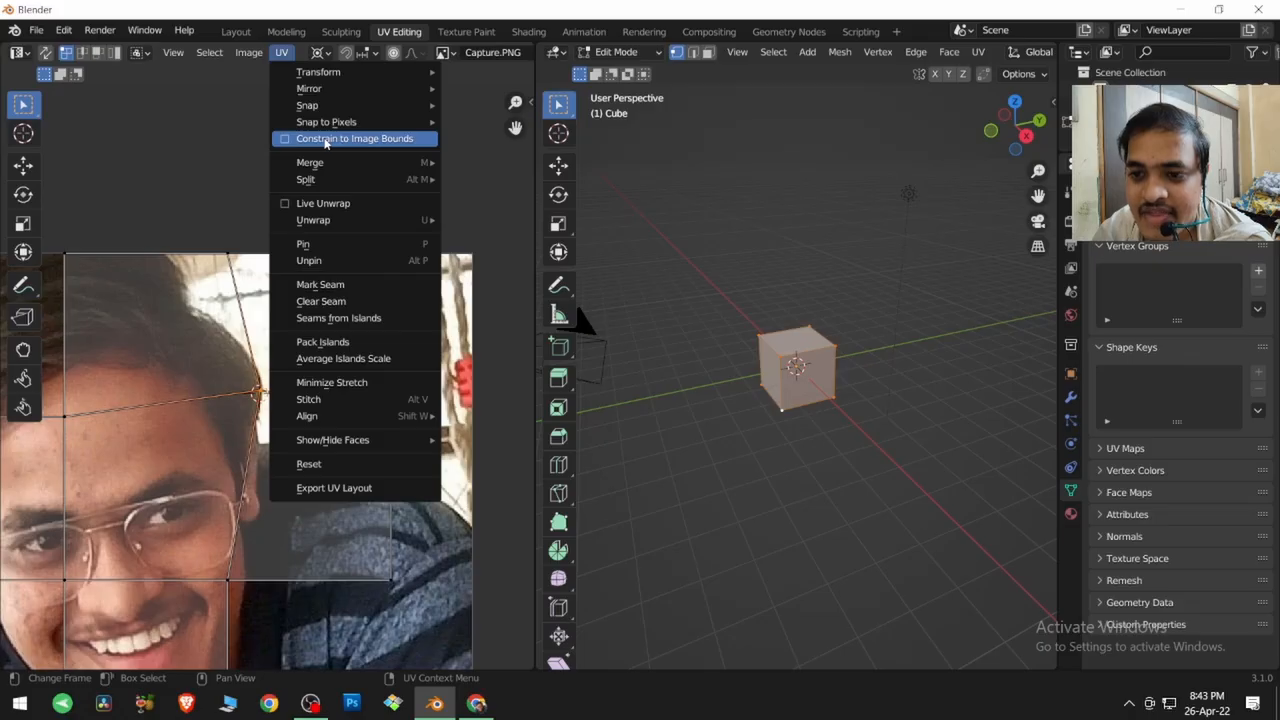
left_click(372, 143)
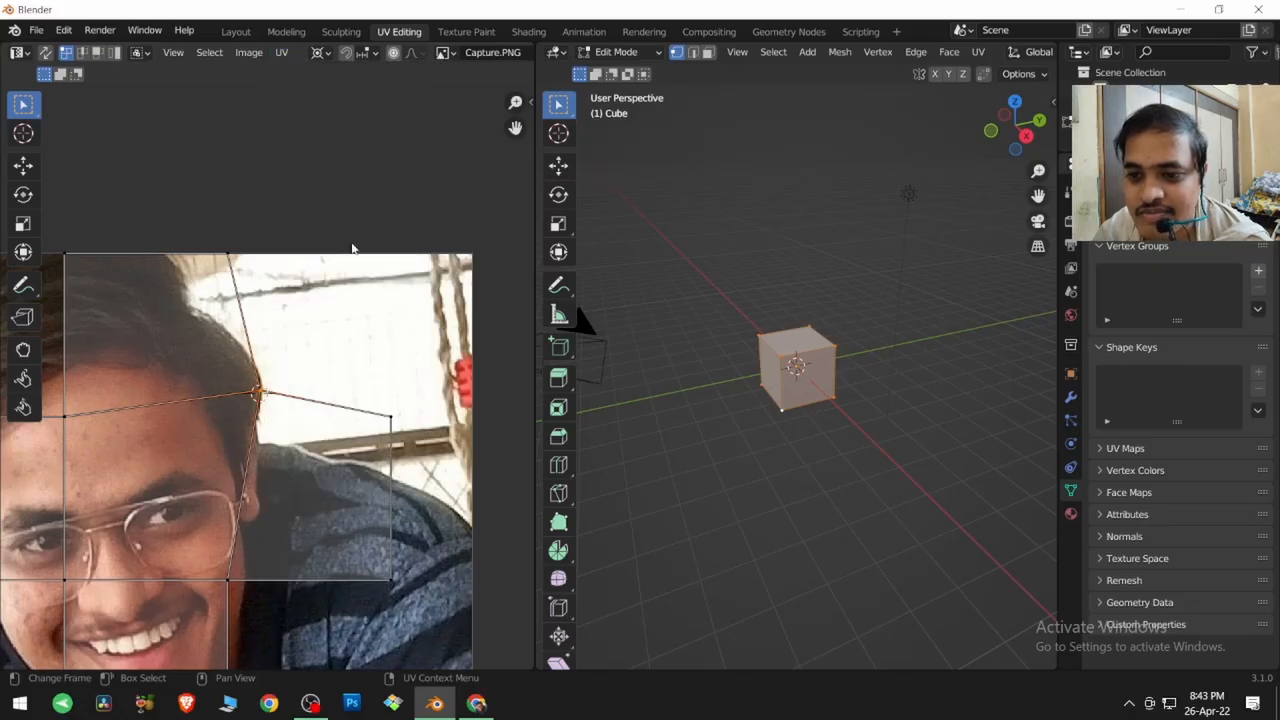
key("g")
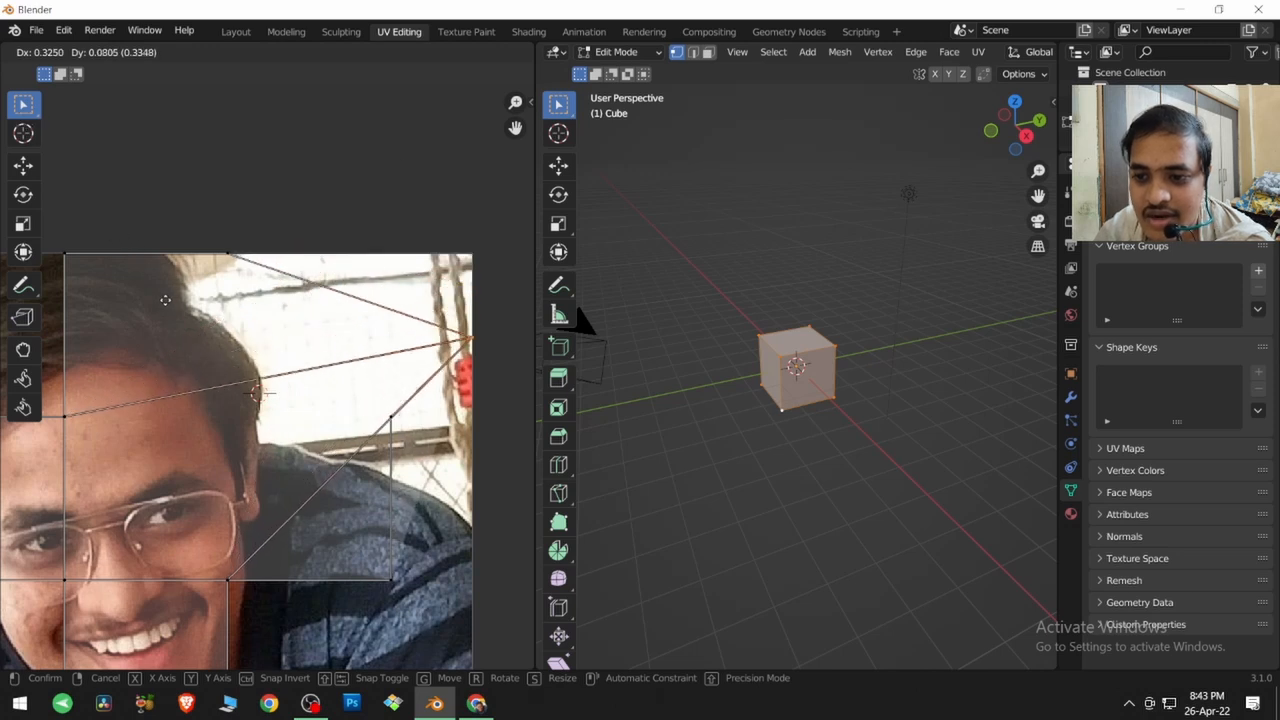
right_click(106, 265)
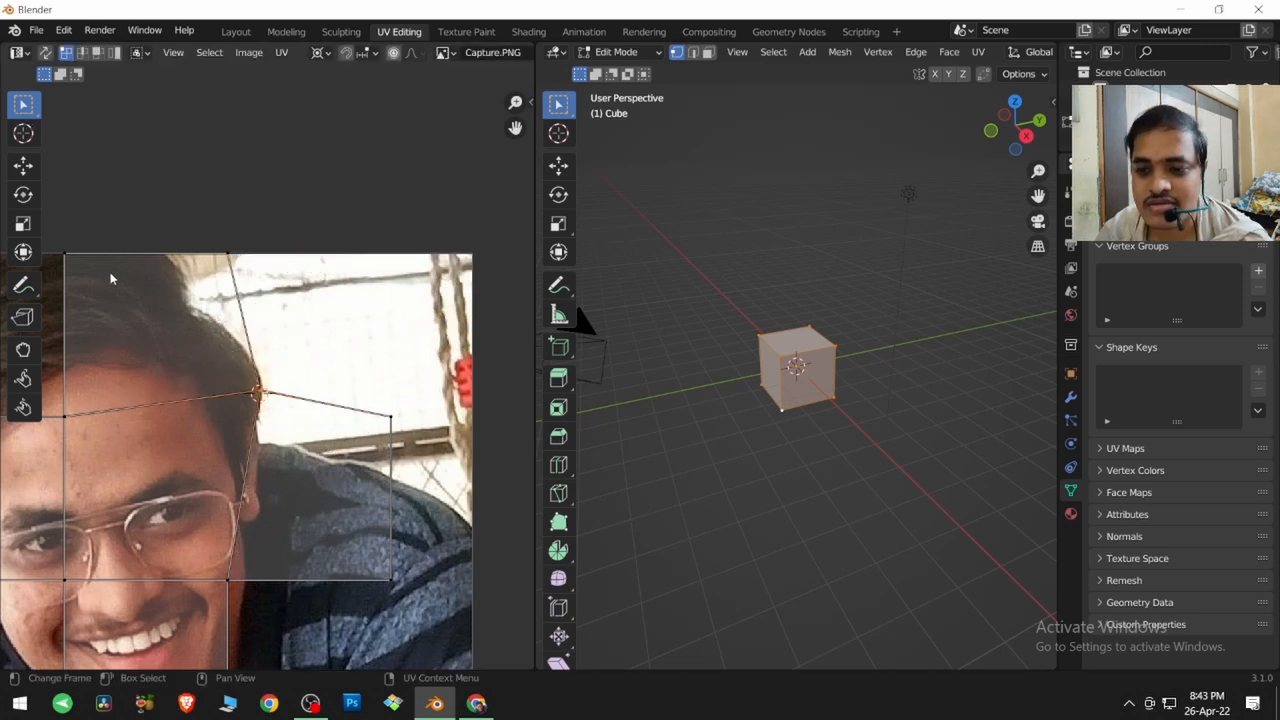
- Disable Constrain to Image Bounds and apply Merge At Center to the selected UV vertex
left_click(280, 53)
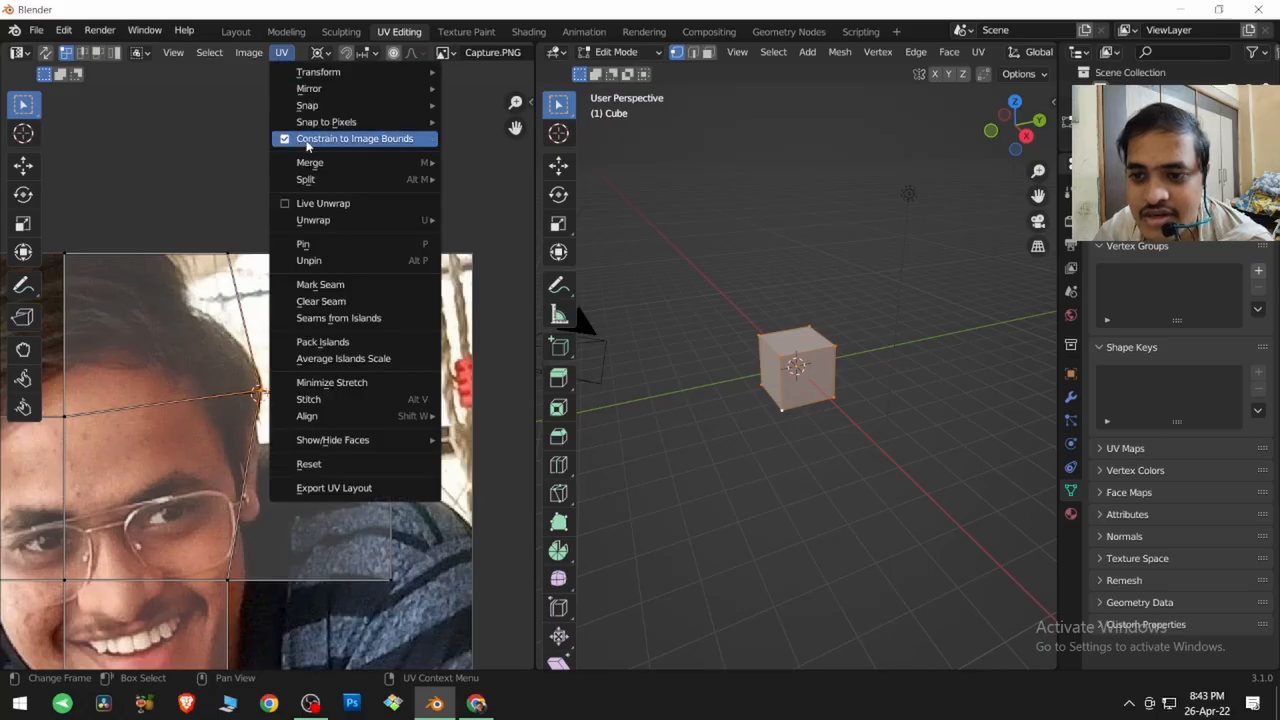
left_click(310, 142)
left_click(282, 53)
mouse_move(310, 167)
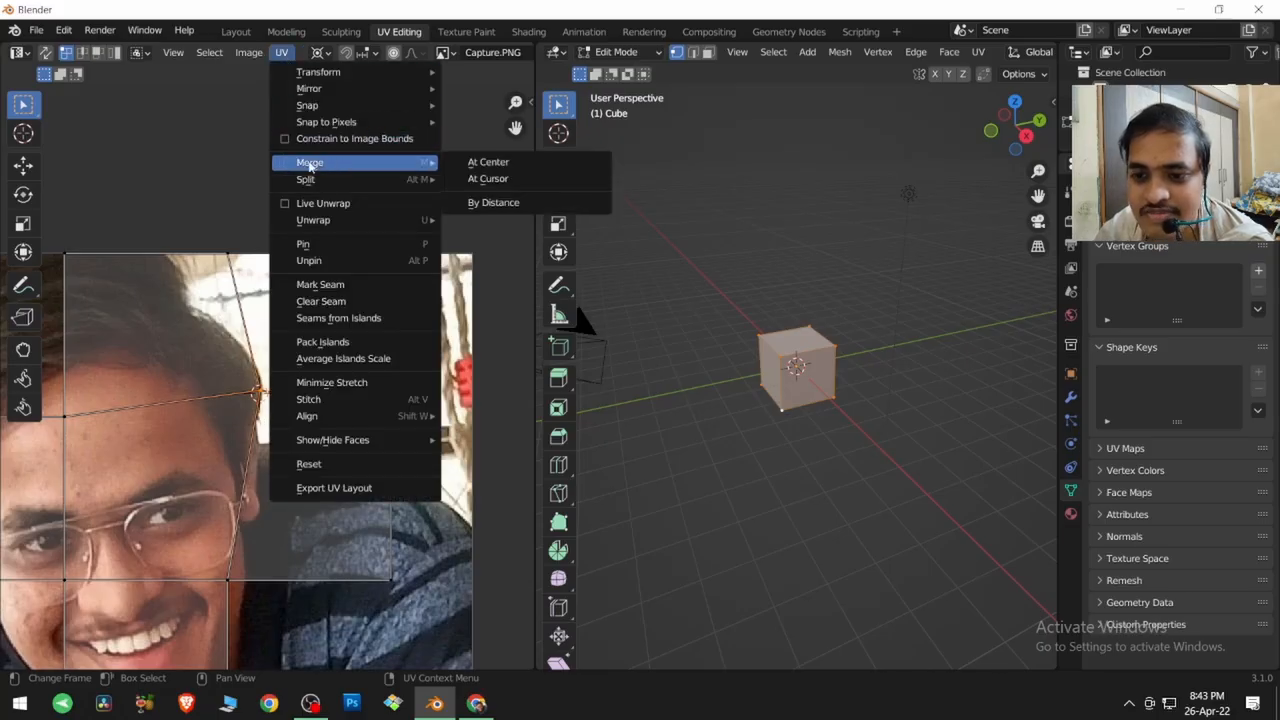
left_click(488, 162)
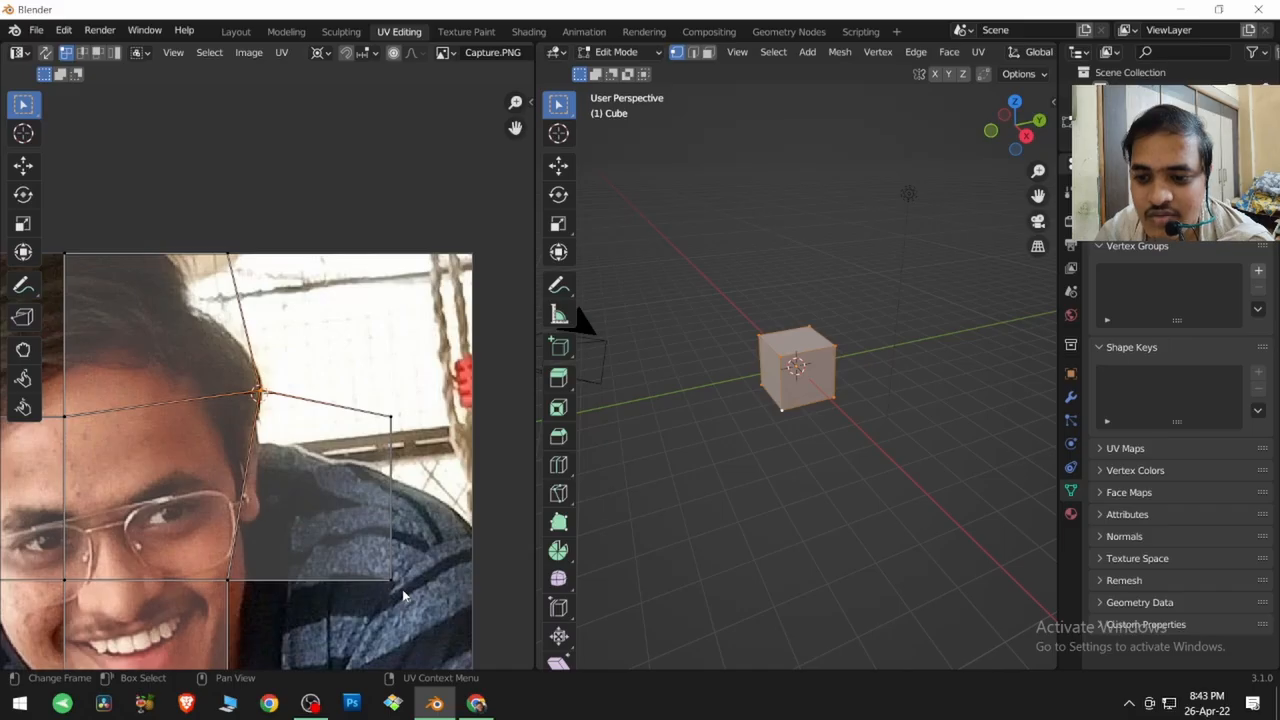
- Box-select the two lower vertices of the layout's central face, try merging them At Center and undo the merge
middle_click_drag(402, 589, 22, 457)
mouse_move(279, 462)
middle_mouse_down()
mouse_move(134, 481)
mouse_move(361, 492)
mouse_move(289, 469)
middle_mouse_up()
left_click_drag(186, 439, 388, 484)
middle_click_drag(388, 484, 398, 456)
left_click(283, 52)
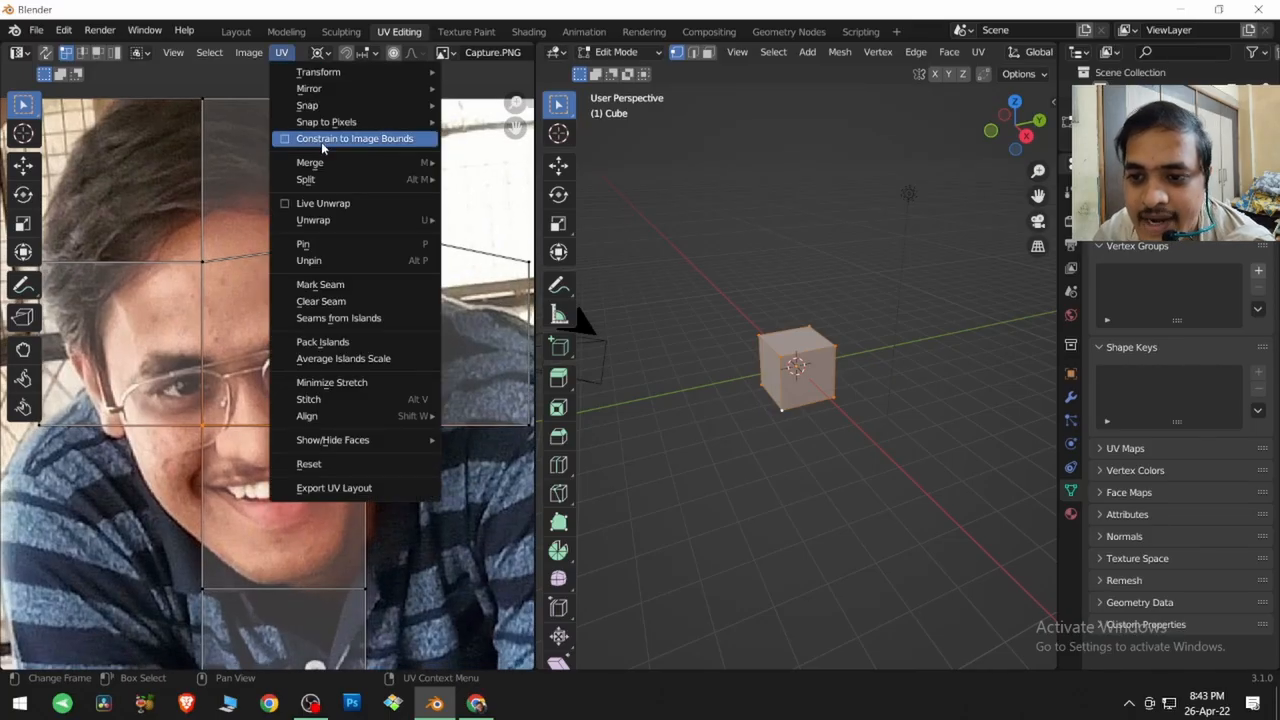
mouse_move(340, 164)
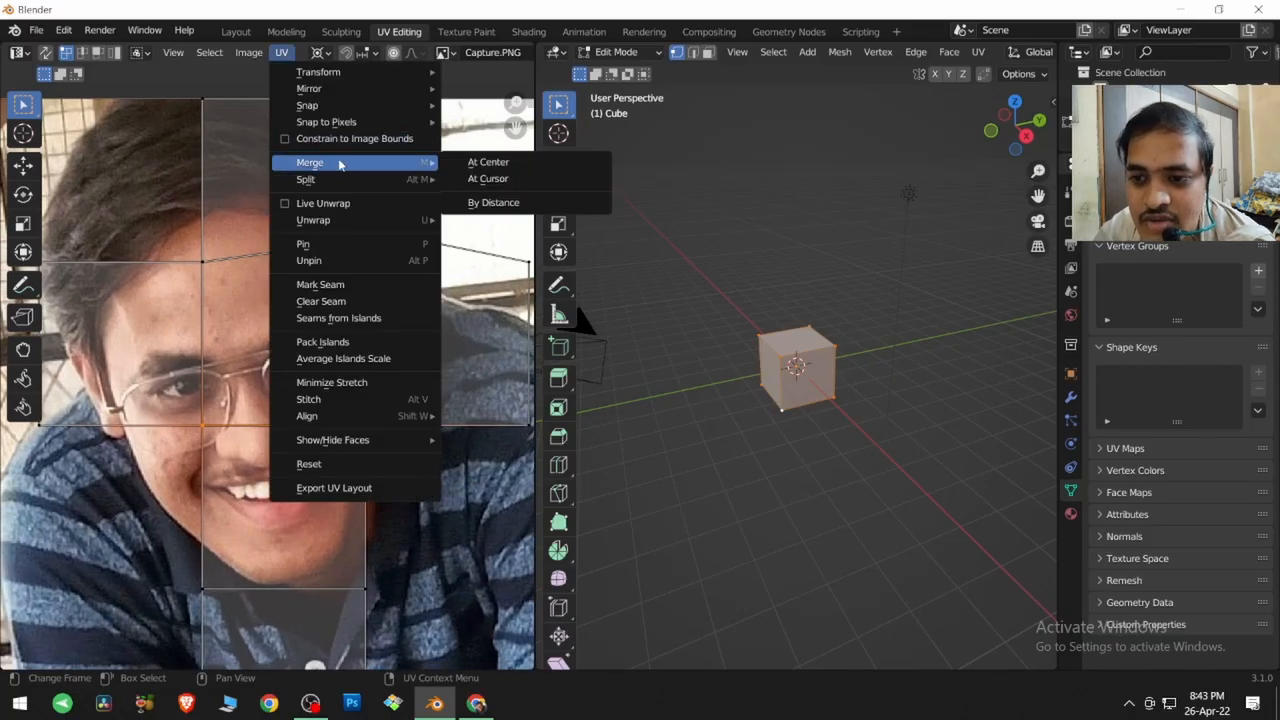
left_click(489, 163)
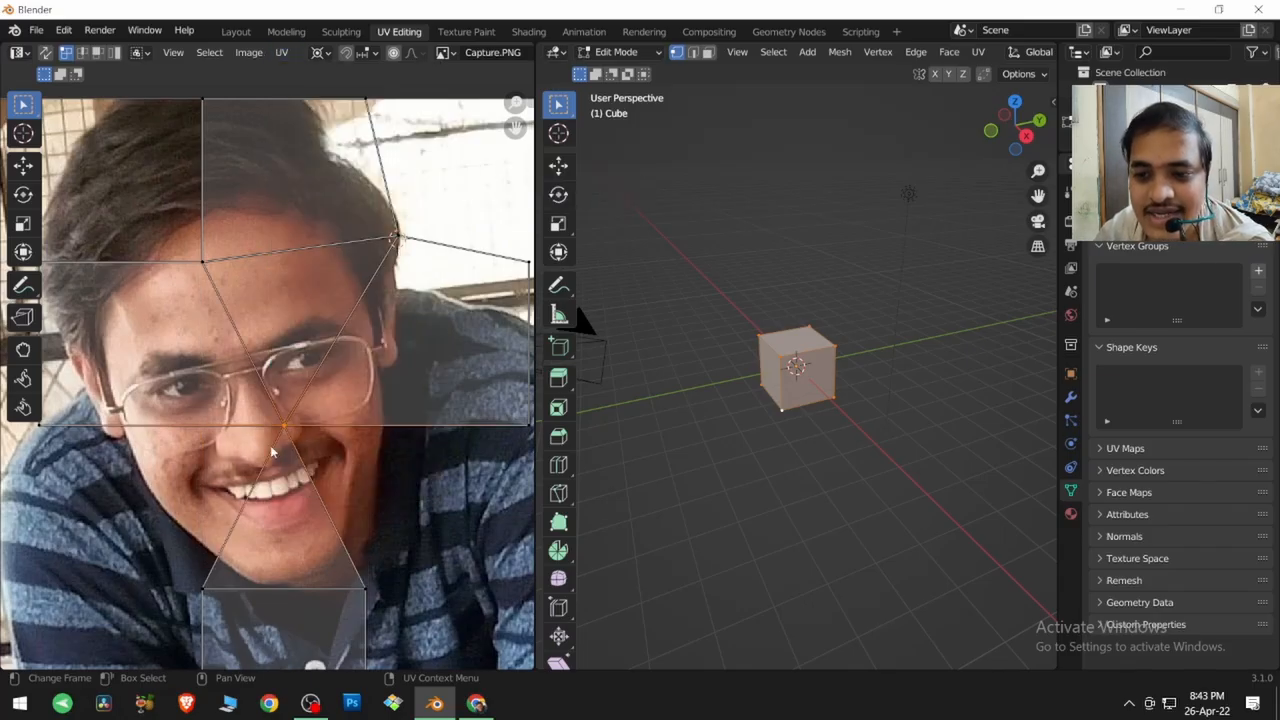
key("ctrl+z")
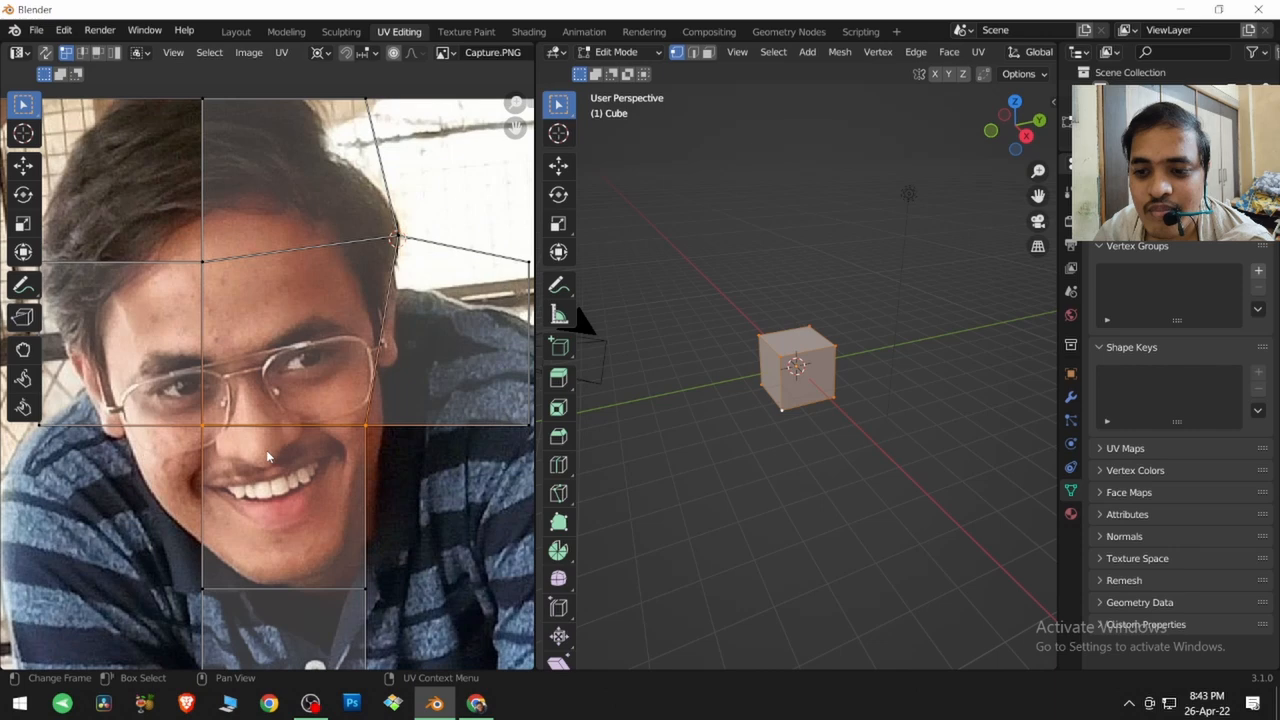
- Try merging the same two UV vertices At Cursor and undo the merge
left_click(282, 55)
mouse_move(320, 164)
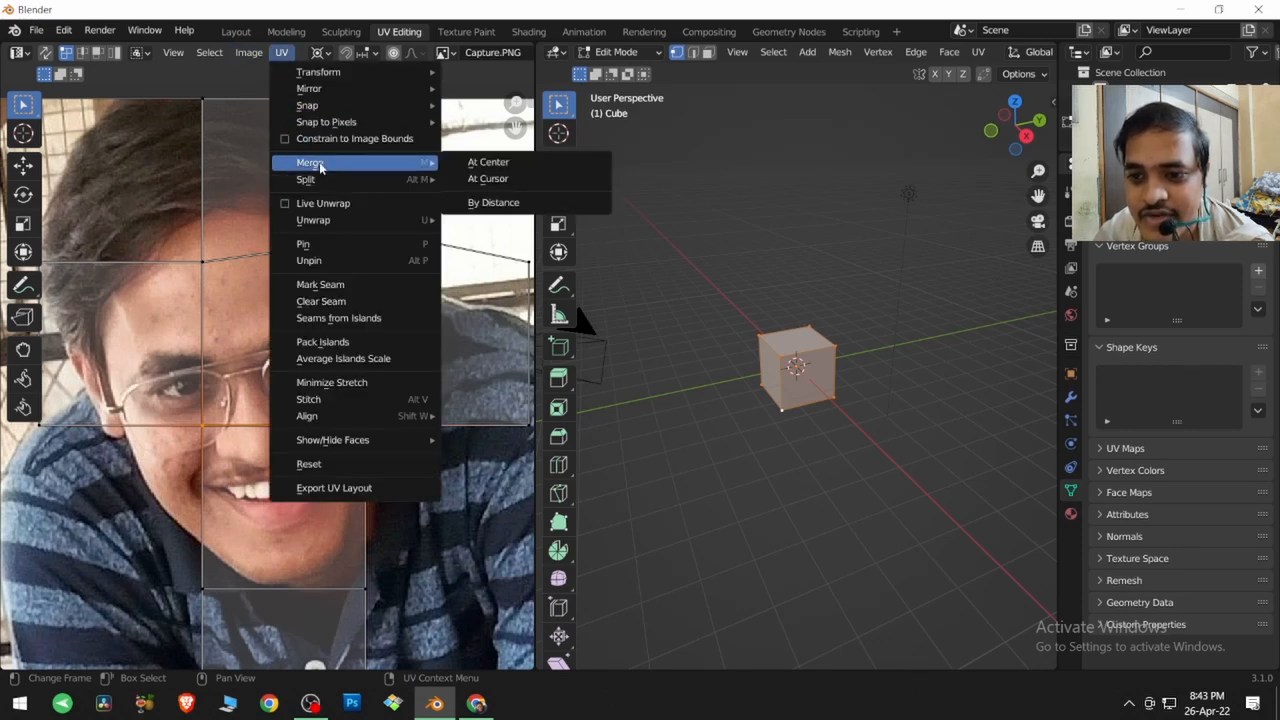
left_click(495, 180)
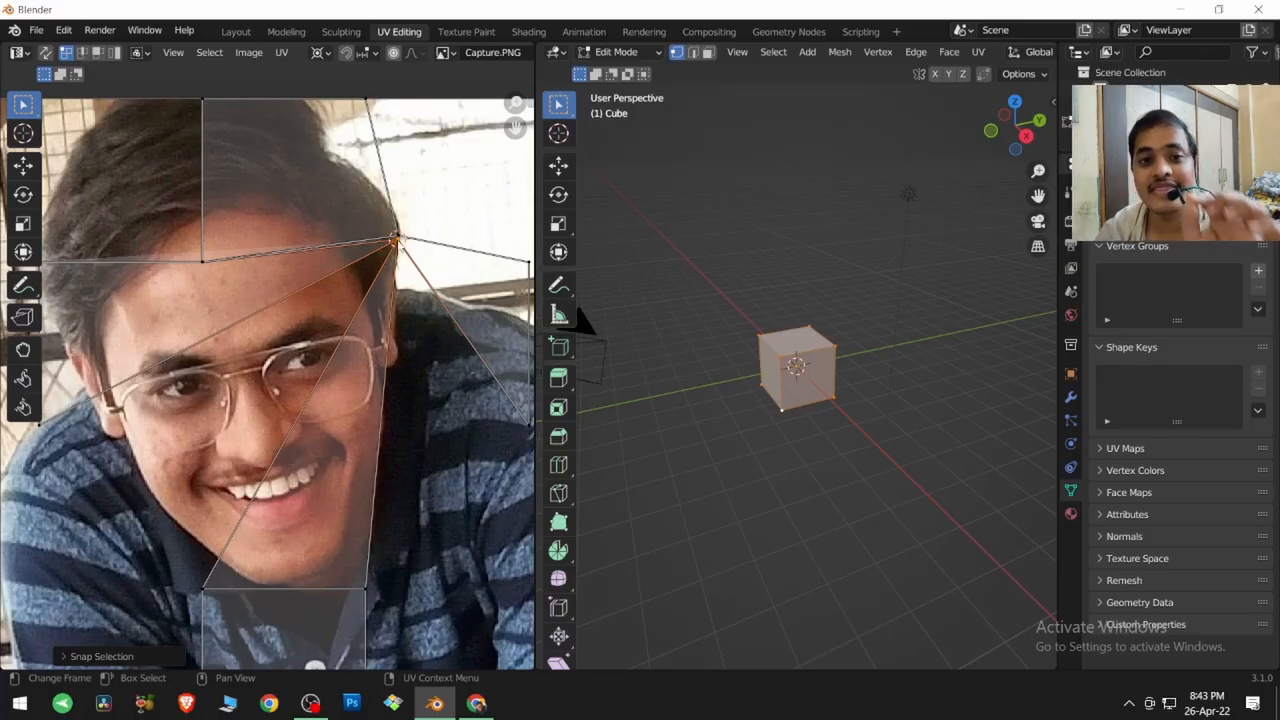
key("ctrl+z")
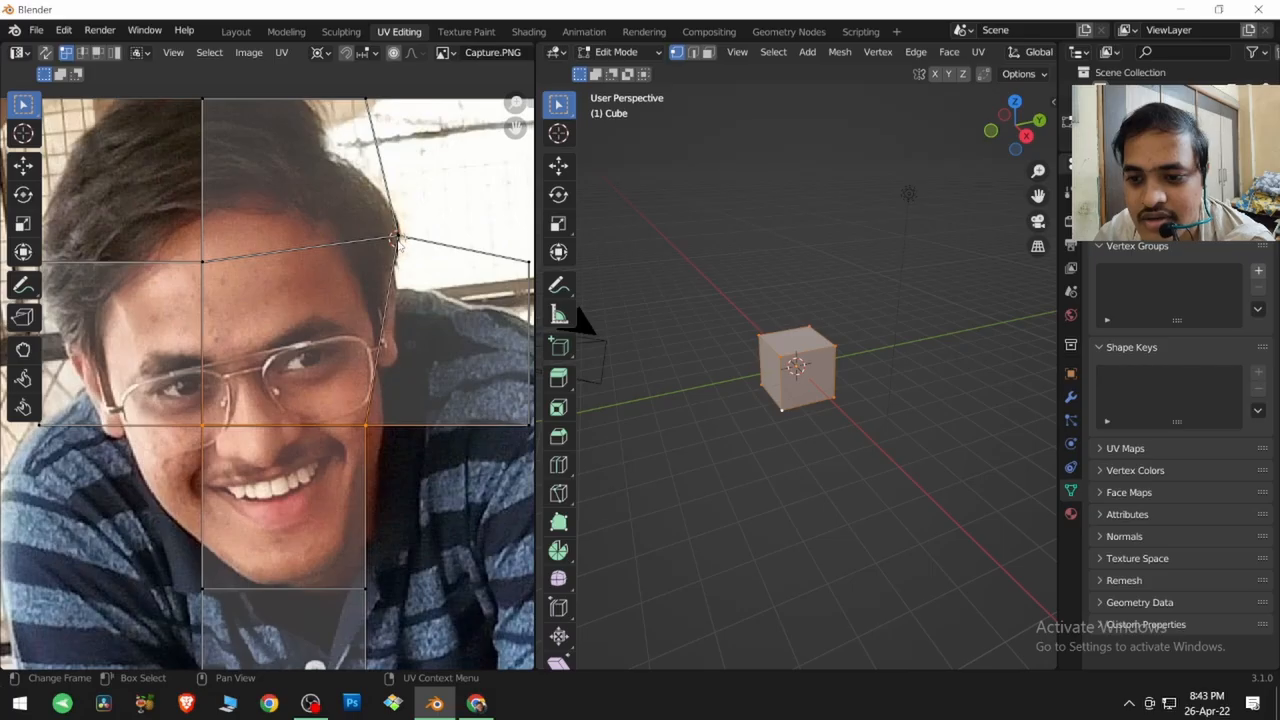
- Box-select the entire UV layout and merge its vertices By Distance
left_click(281, 53)
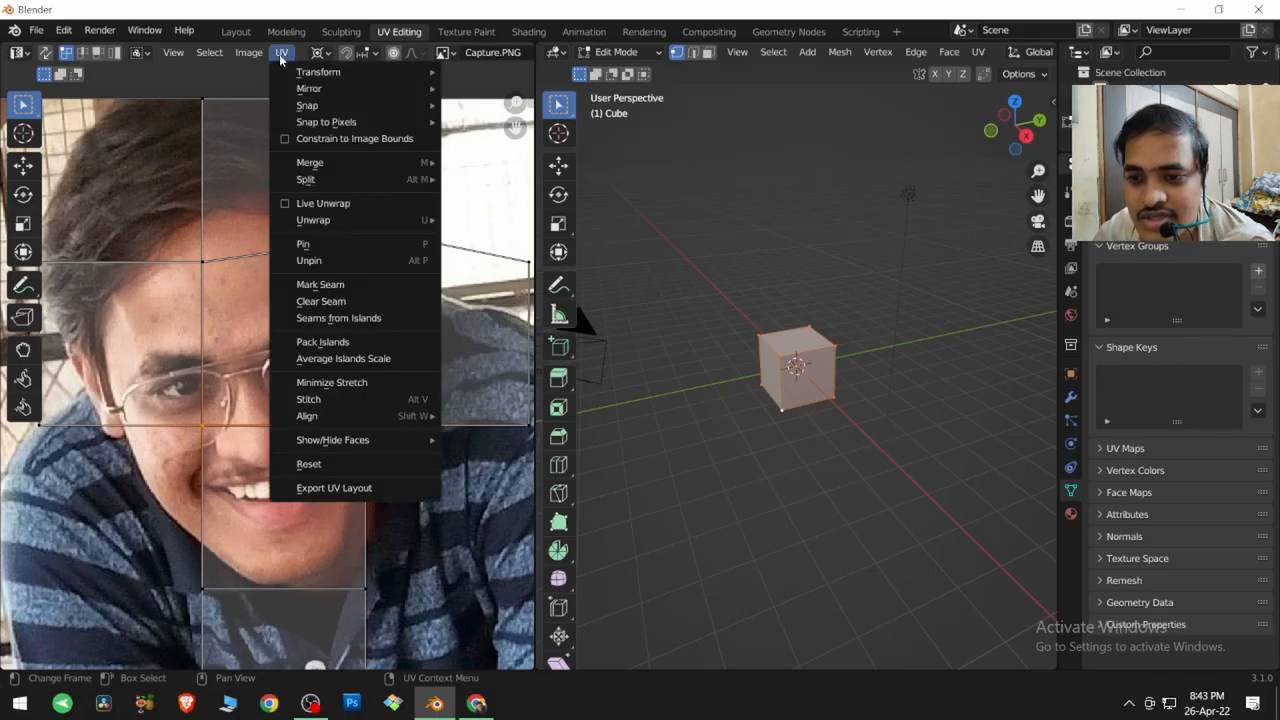
mouse_move(319, 170)
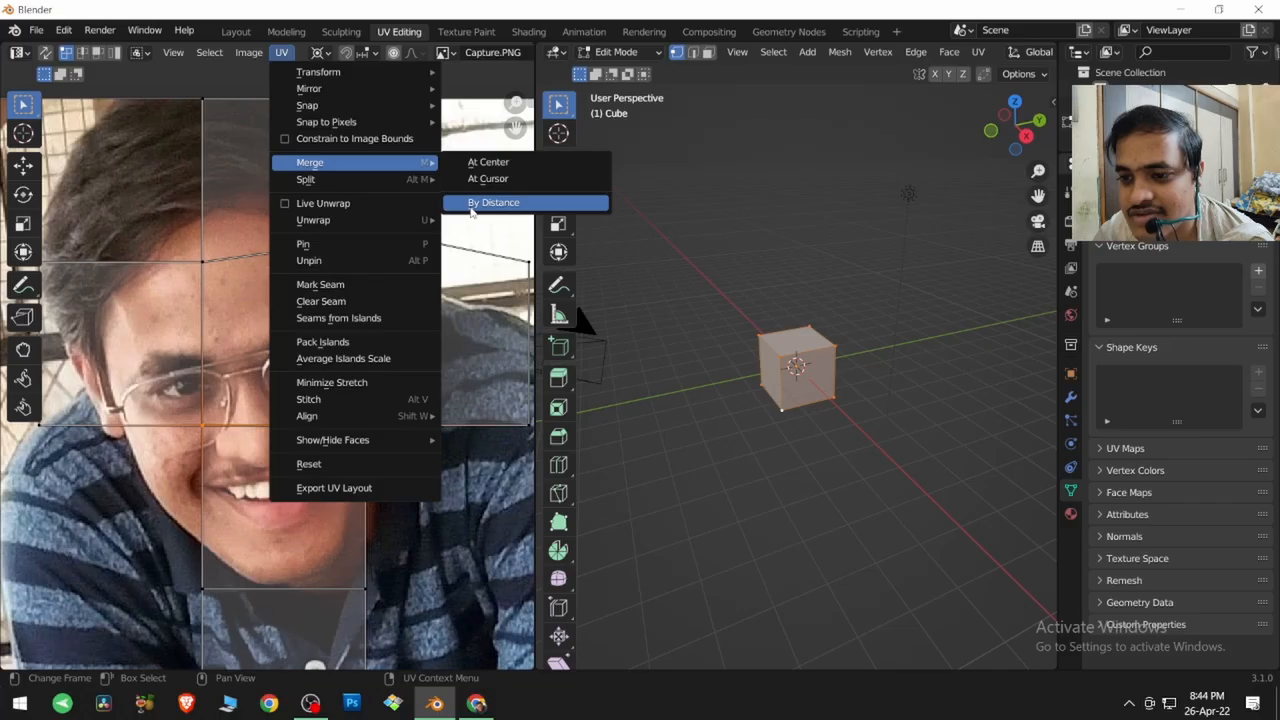
scroll(455, 512, "down", 5)
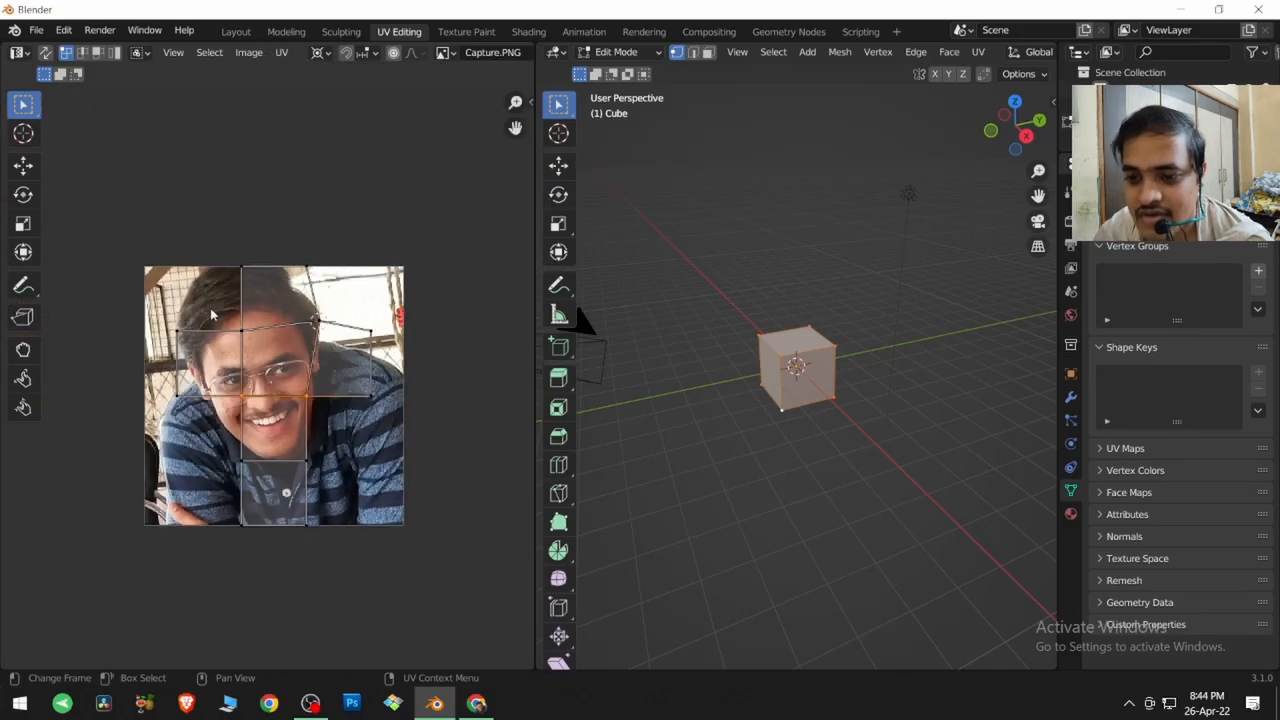
left_click_drag(129, 236, 410, 552)
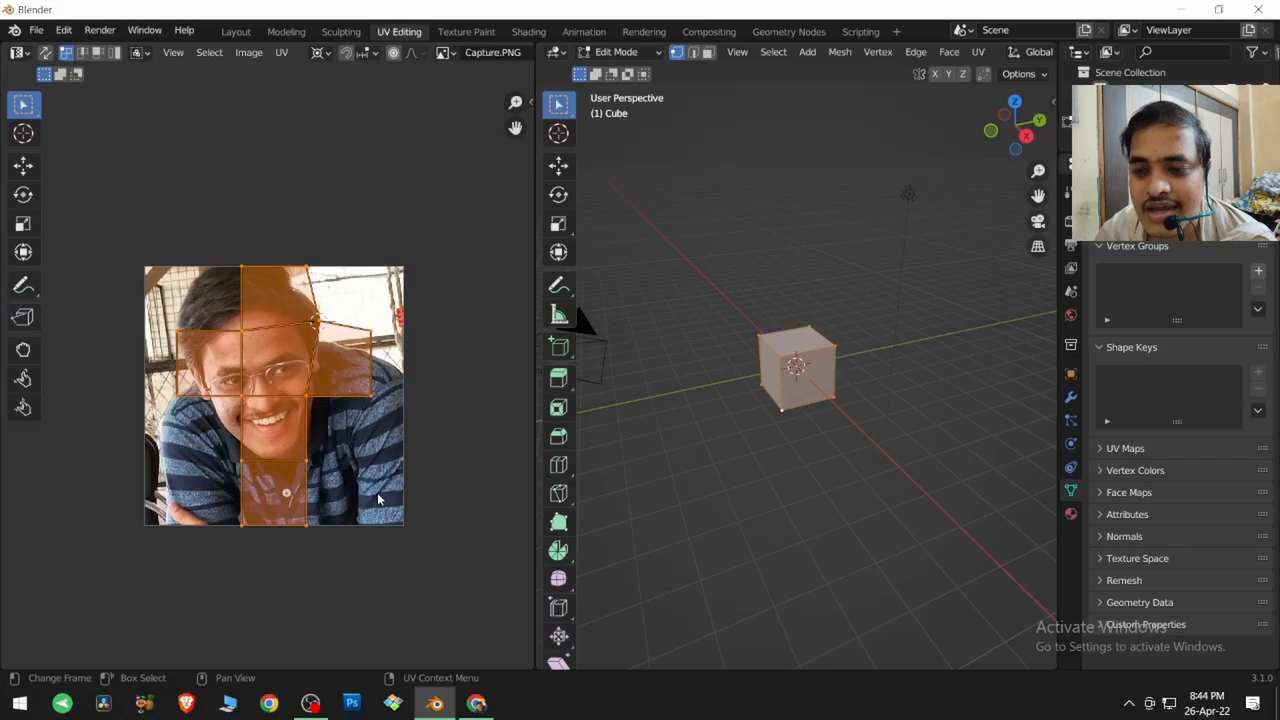
left_click(284, 53)
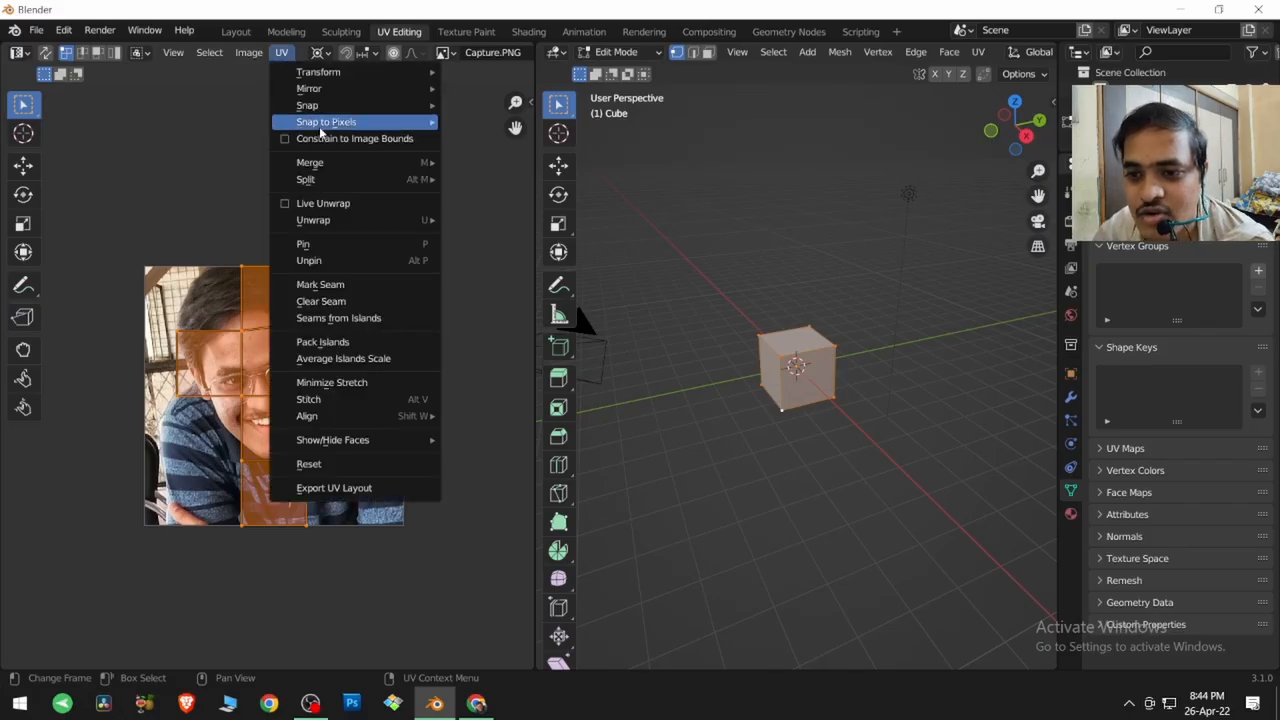
mouse_move(328, 163)
left_click(493, 202)
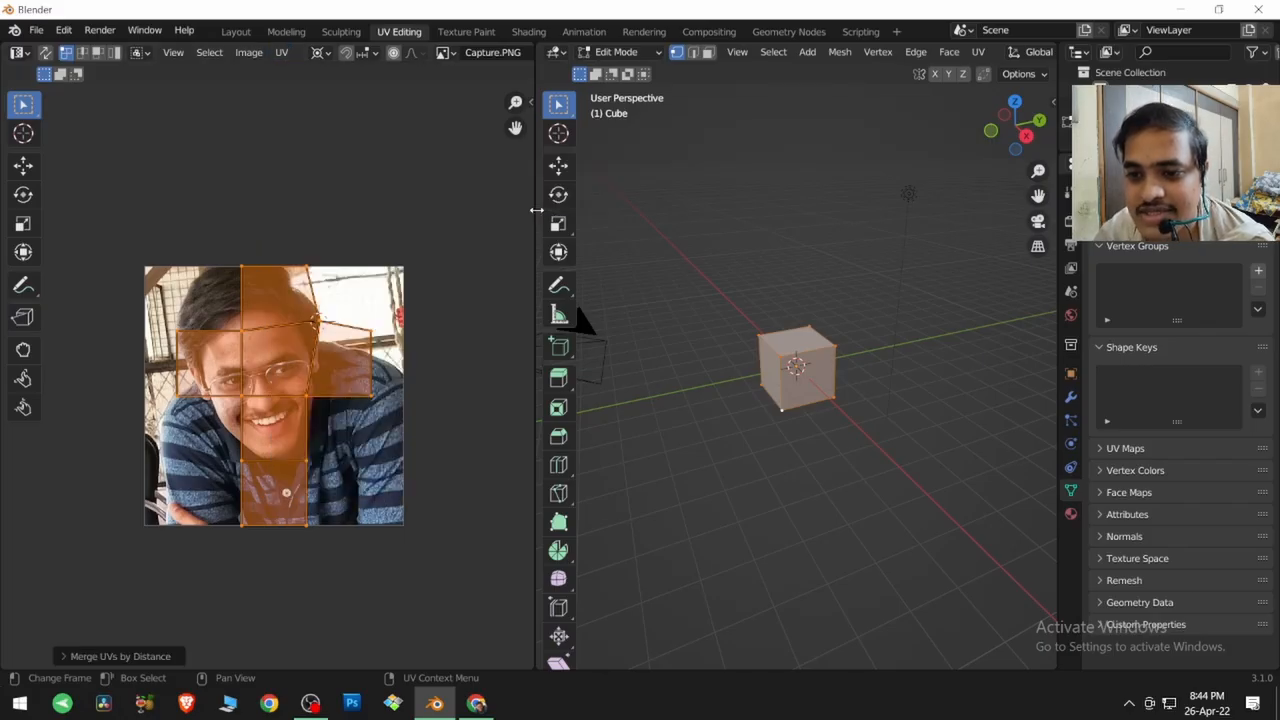
- Expand the Merge UVs by Distance settings, try adjusting the Merge Distance and deselect the UV layout
left_click(125, 658)
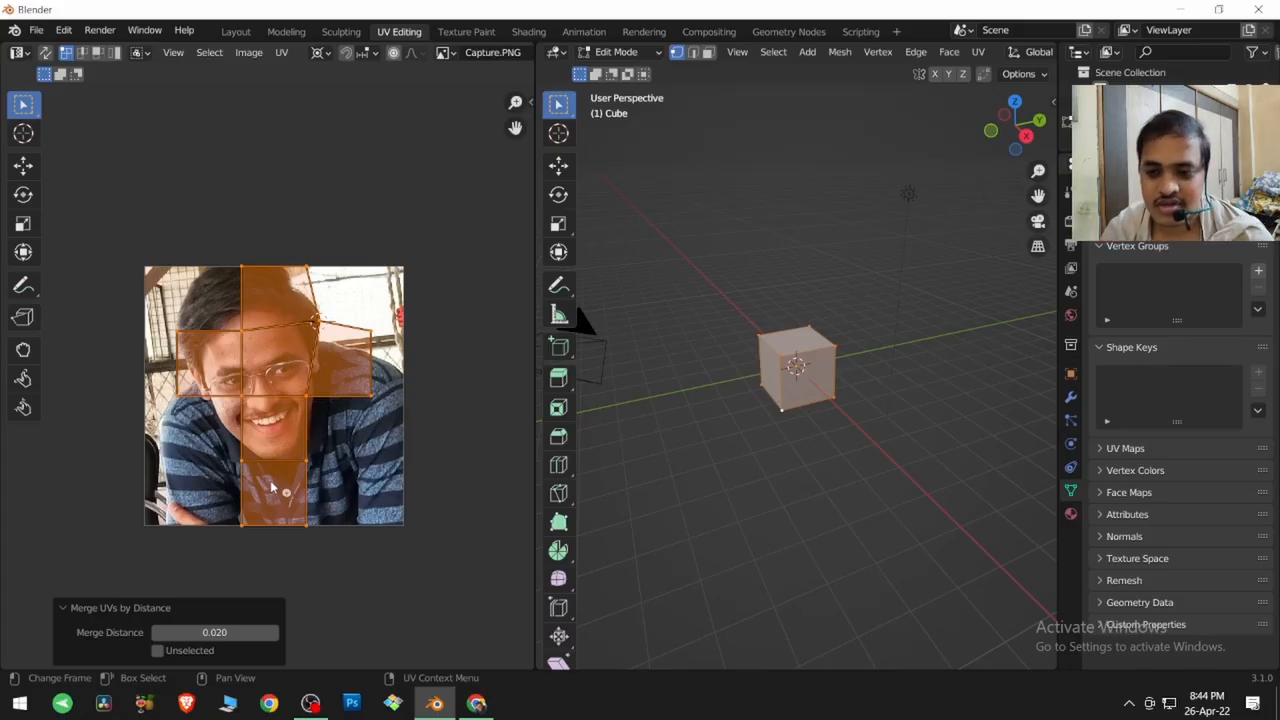
mouse_move(214, 632)
left_mouse_down()
mouse_move(344, 632)
mouse_move(222, 632)
left_mouse_up()
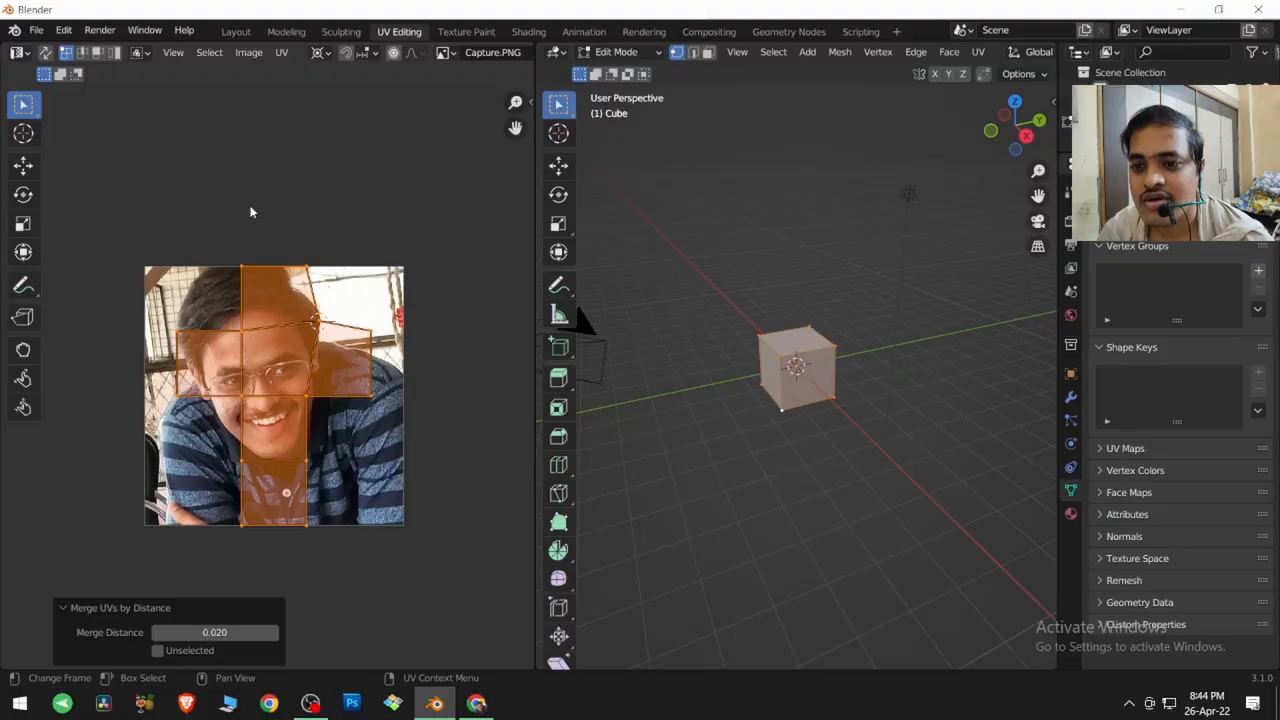
left_click(284, 55)
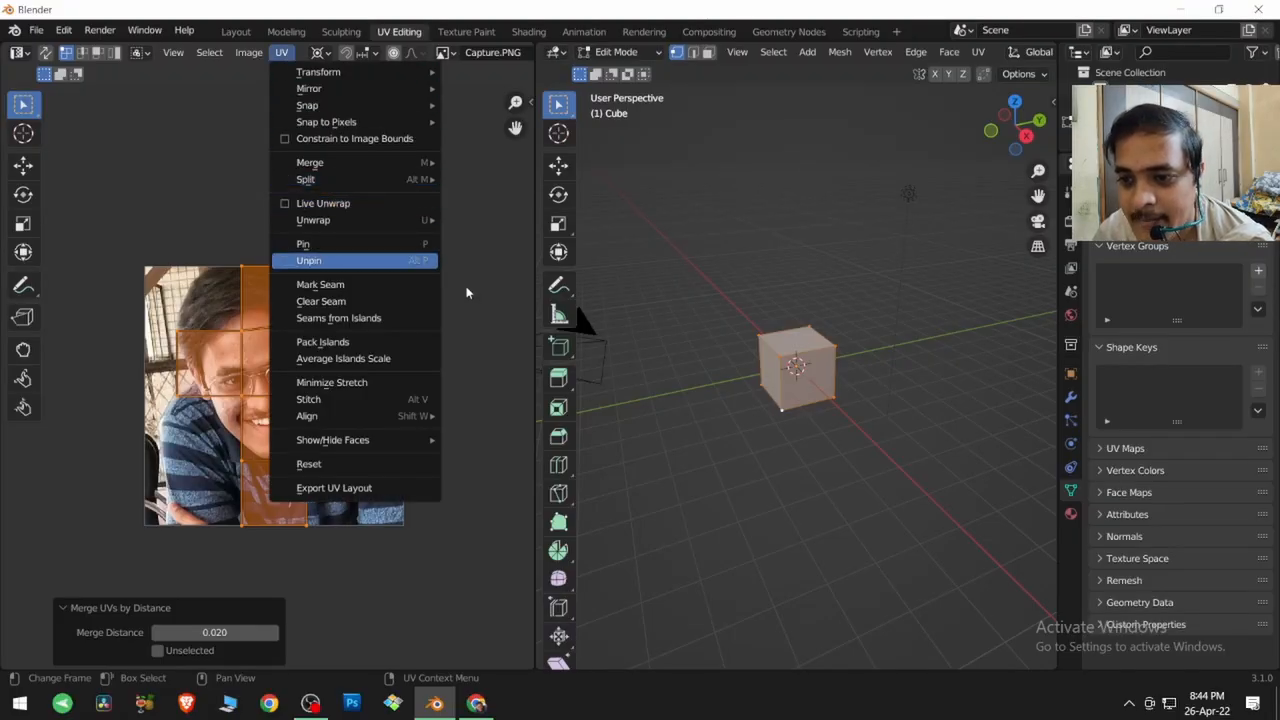
left_click(467, 336)
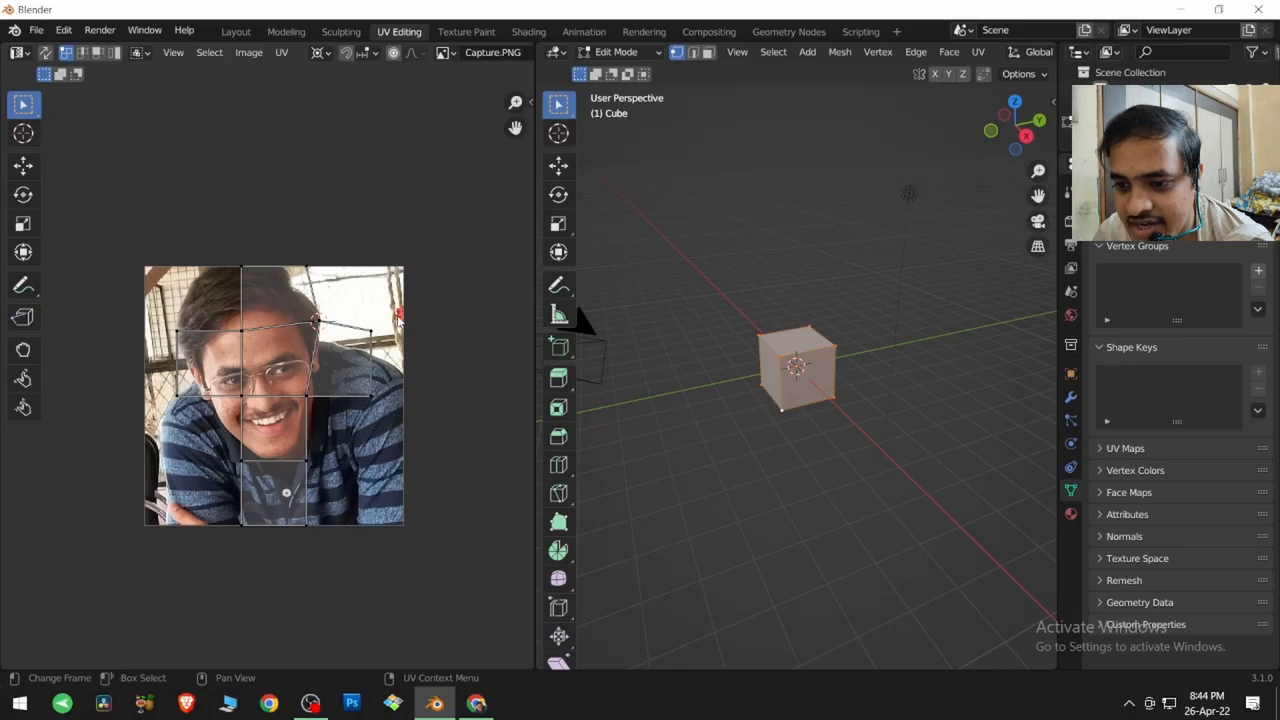
- Box-select the UV layout's face to the right of the central face, split it from its neighbours and try moving it
left_click_drag(393, 300, 297, 432)
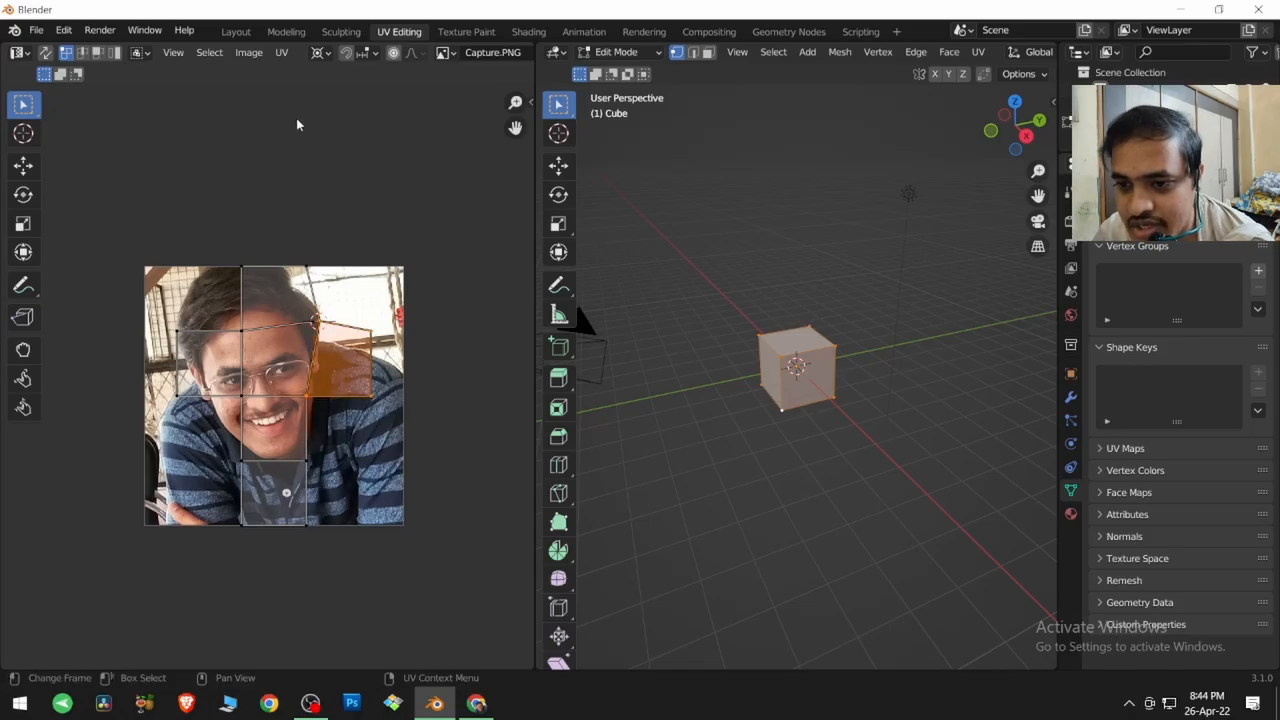
left_click(281, 54)
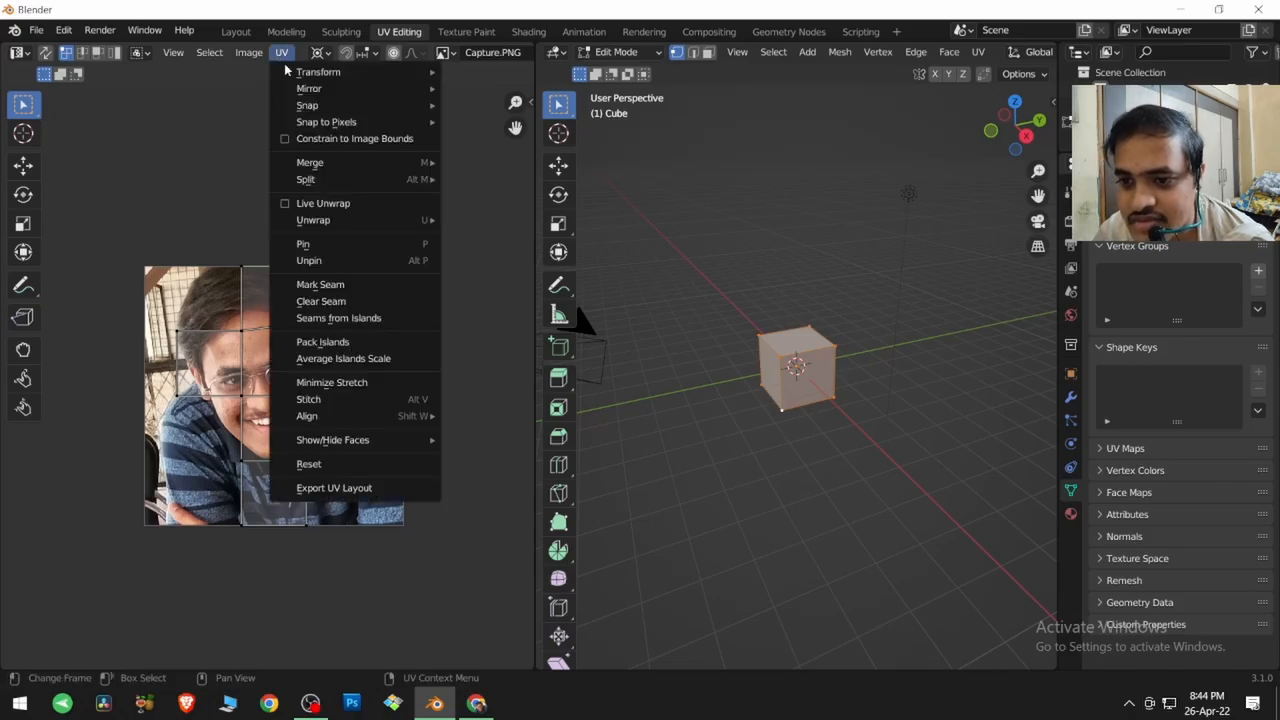
mouse_move(319, 168)
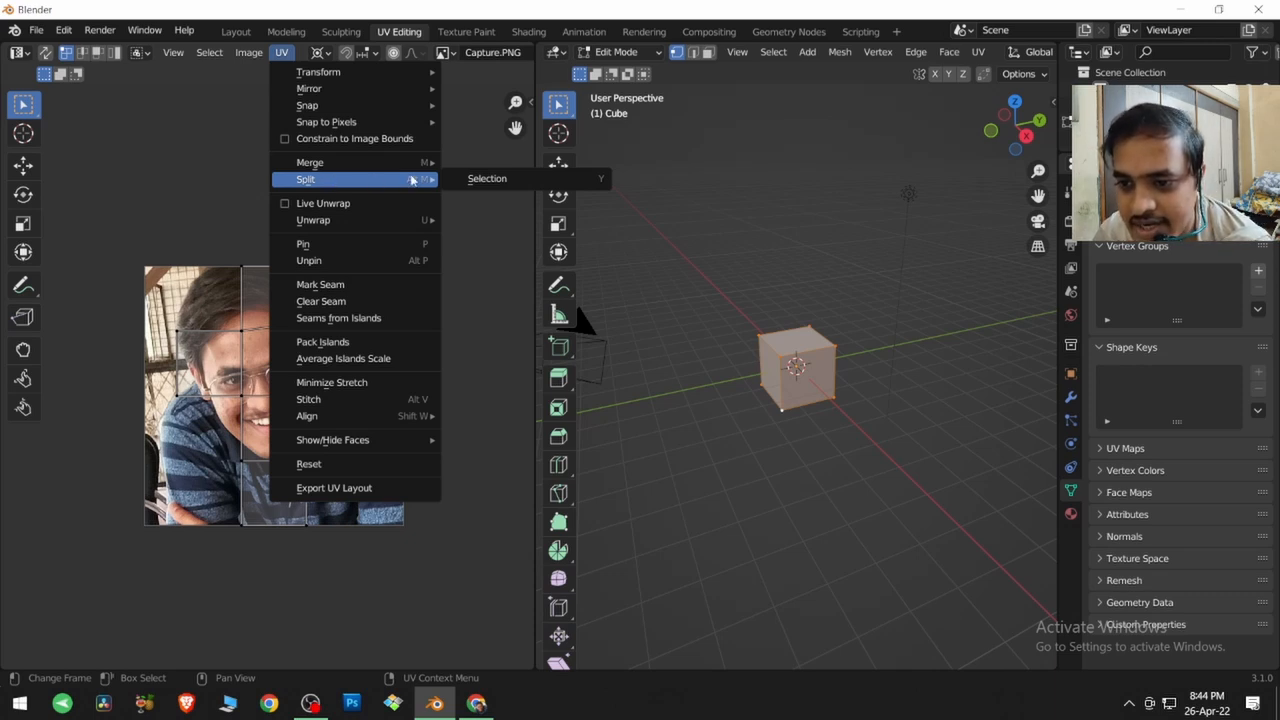
left_click(477, 180)
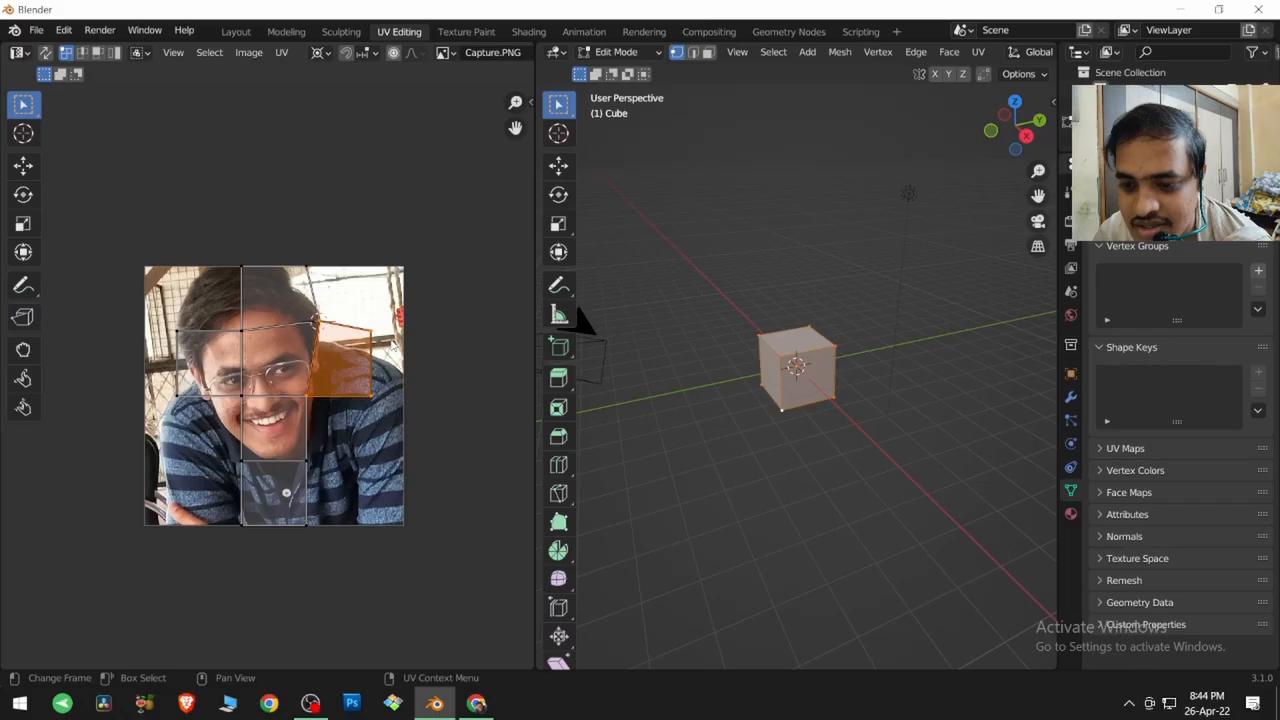
key("g")
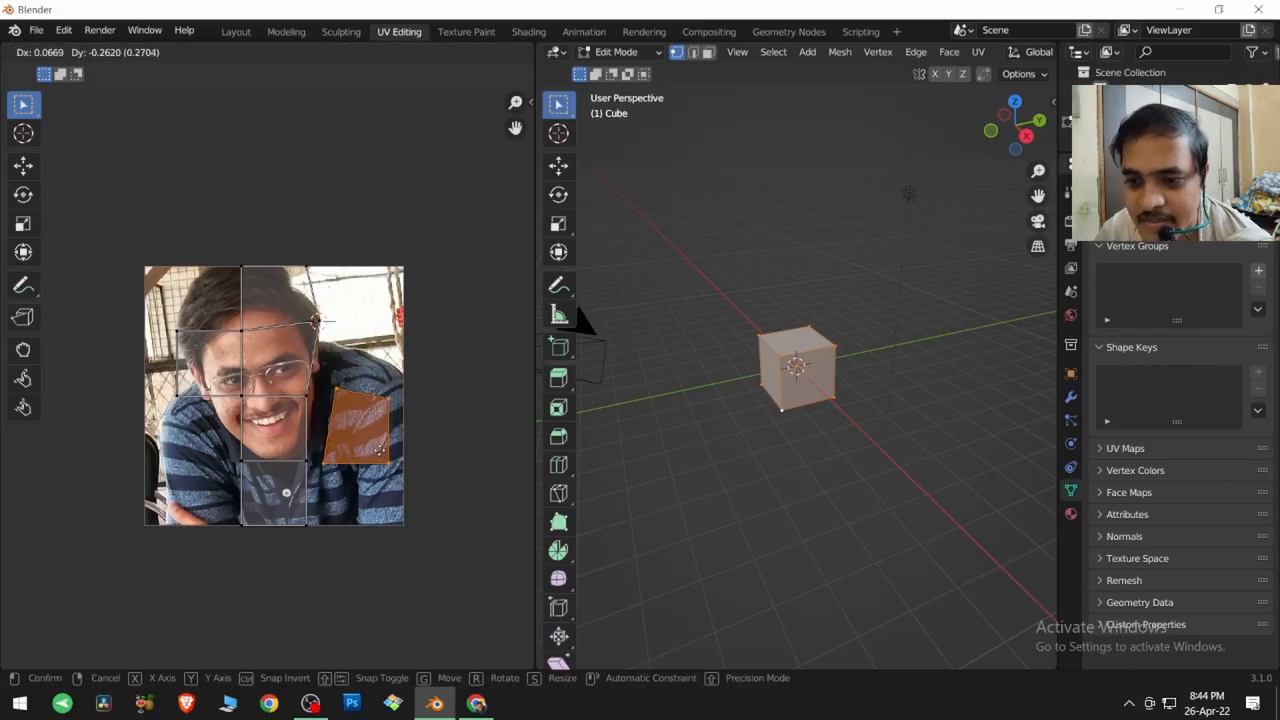
right_click(379, 449)
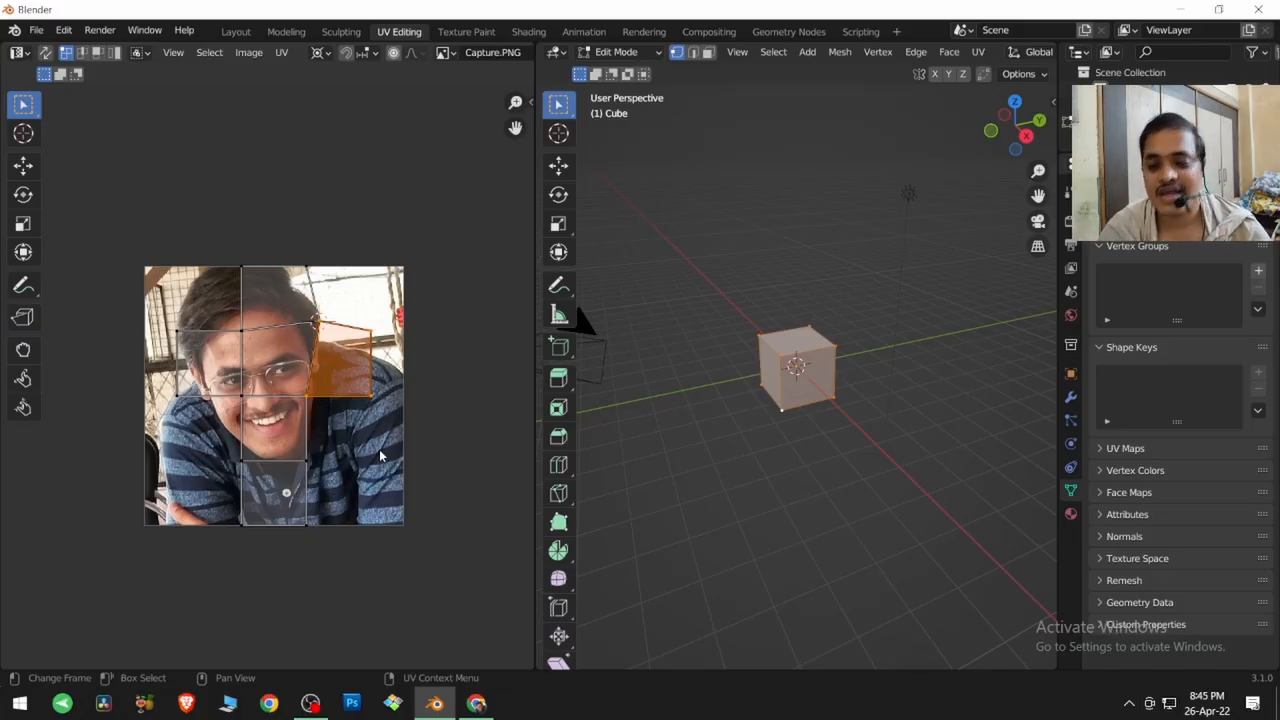
- Switch to Chrome and view the Patreon support link in the description of the YouTube video "Blender Hindi UV Editor's Image Menu Blender Veda"
mouse_move(476, 703)
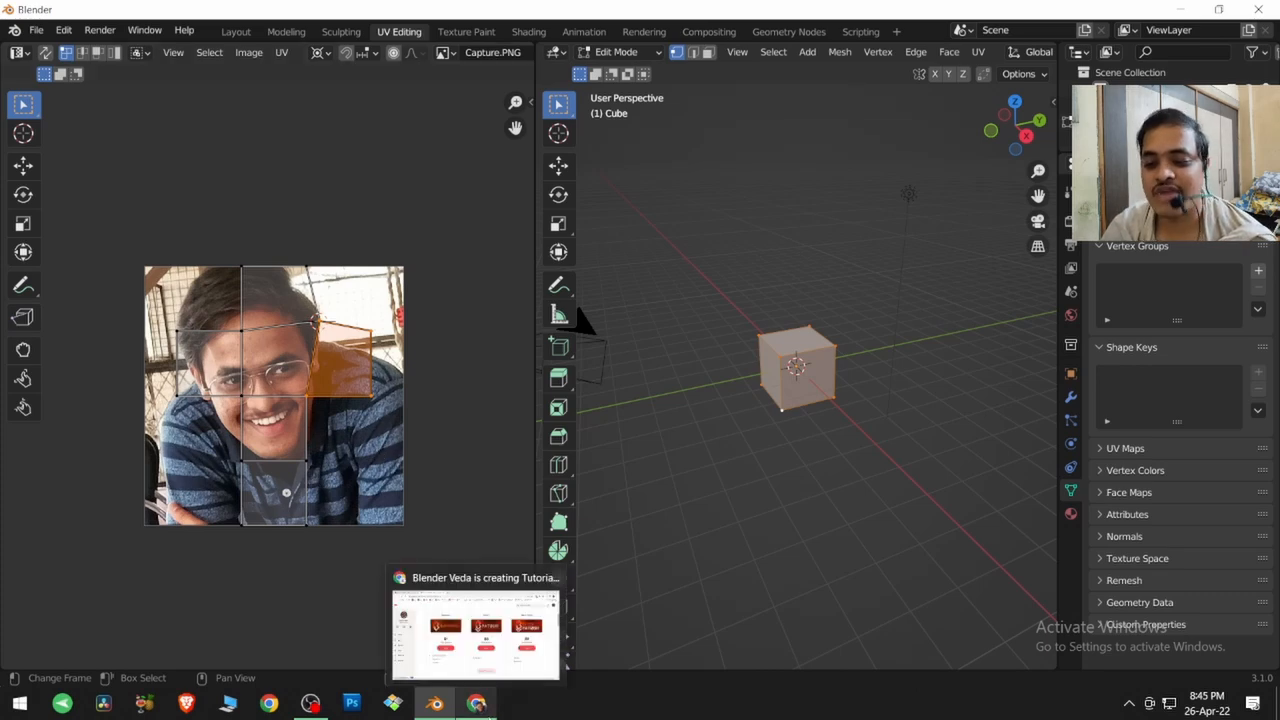
left_click(483, 643)
left_click(134, 11)
scroll(177, 231, "up", 1)
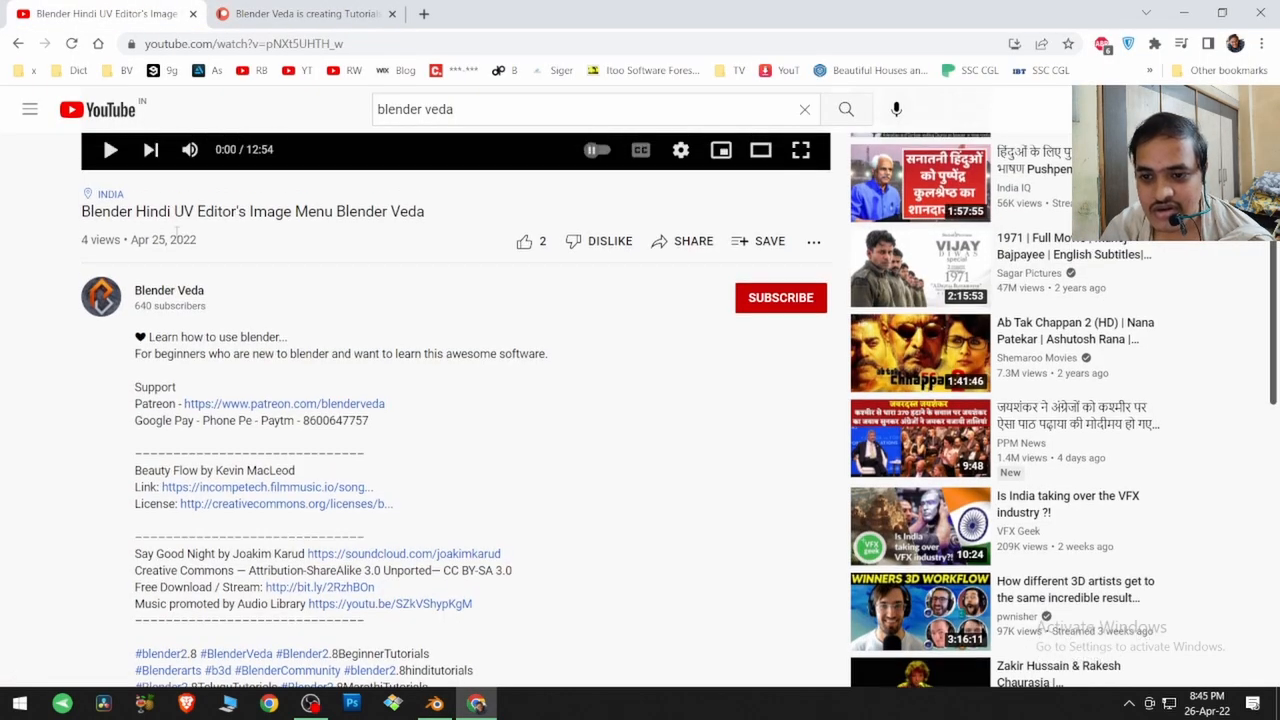
scroll(175, 232, "up", 3)
scroll(58, 352, "down", 3)
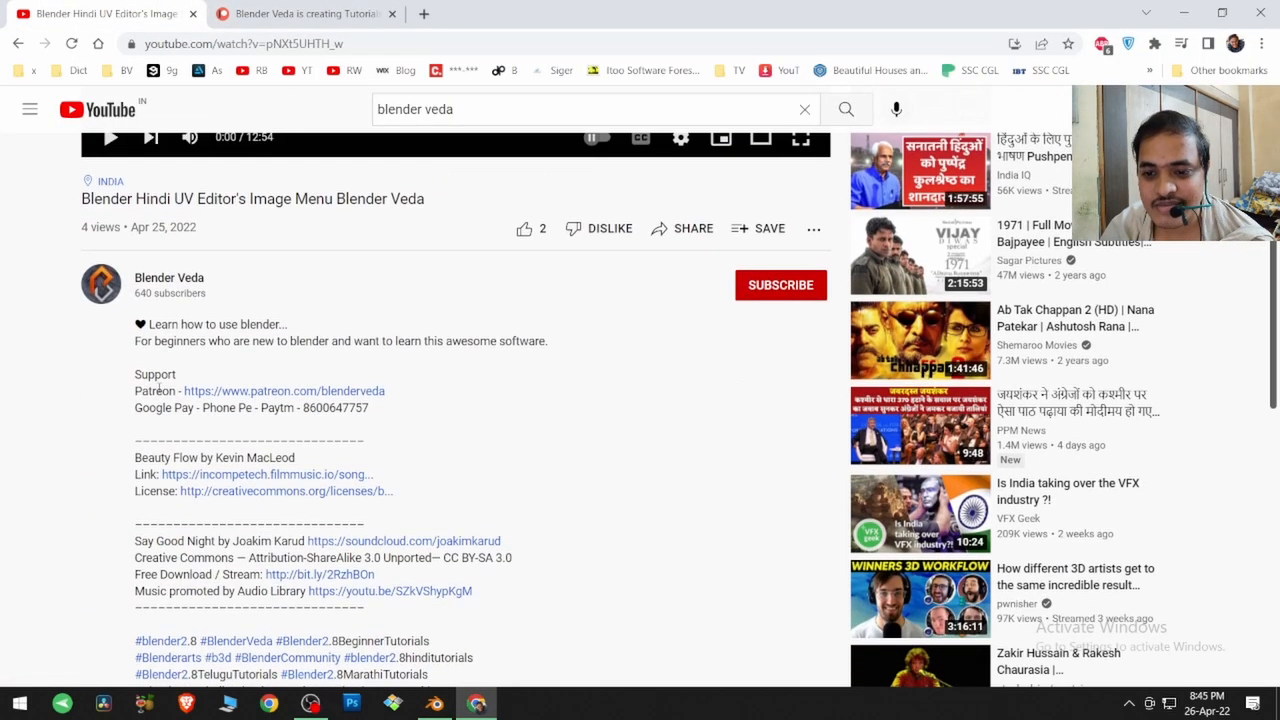
left_click(250, 393)
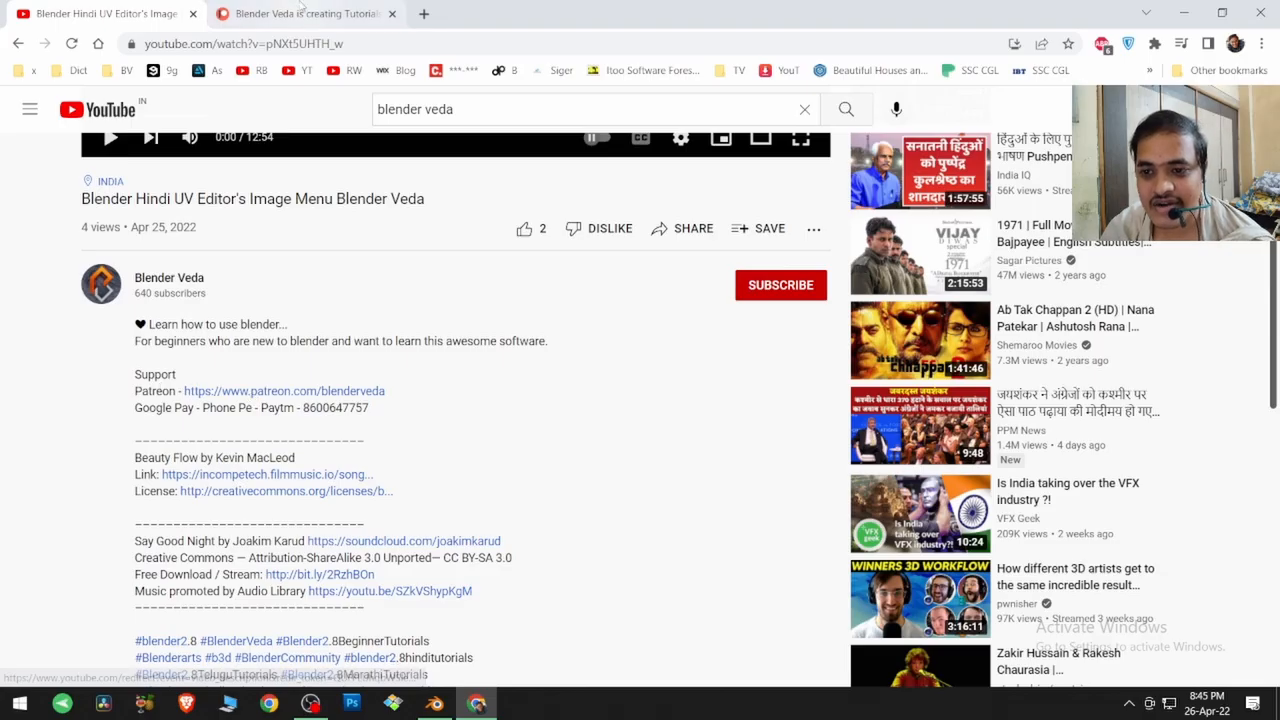